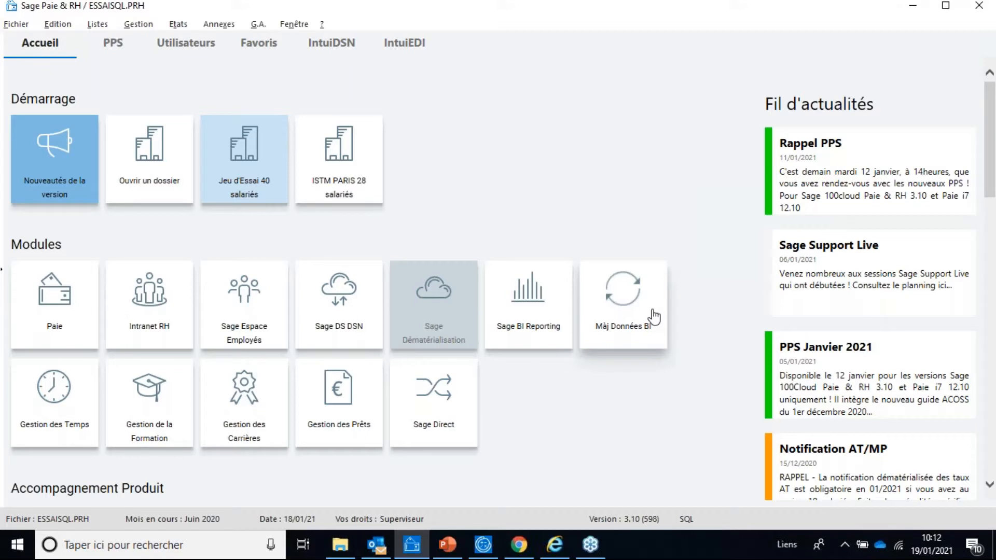
Open the Sage BI Reporting online help and go to the Sage 100cloud page
click(536, 332)
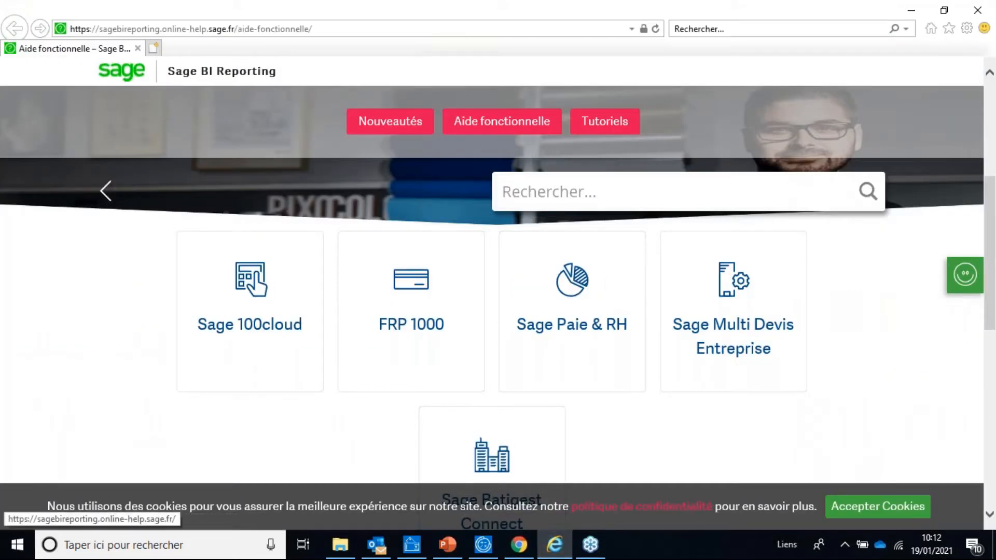
scroll(275, 331, down, 2)
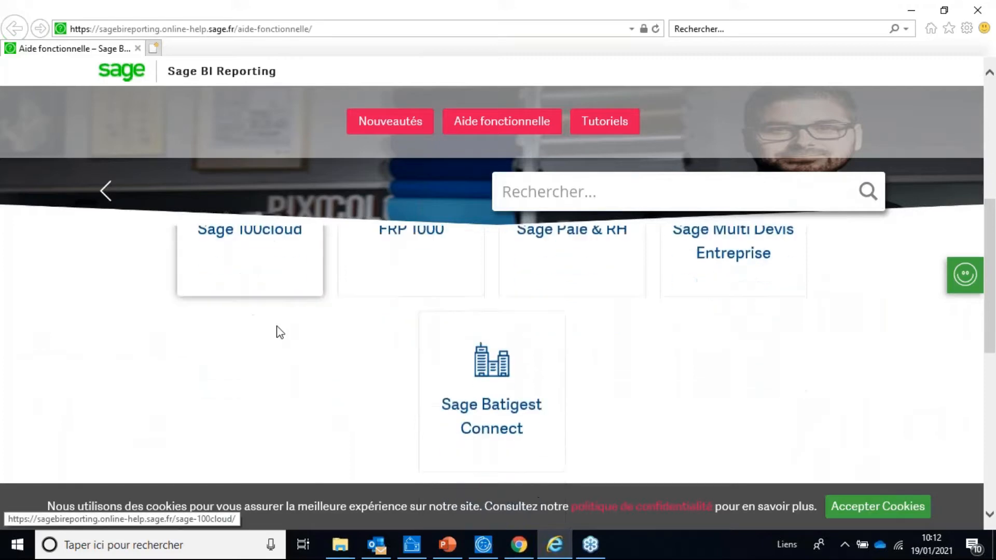
scroll(305, 282, up, 2)
click(266, 316)
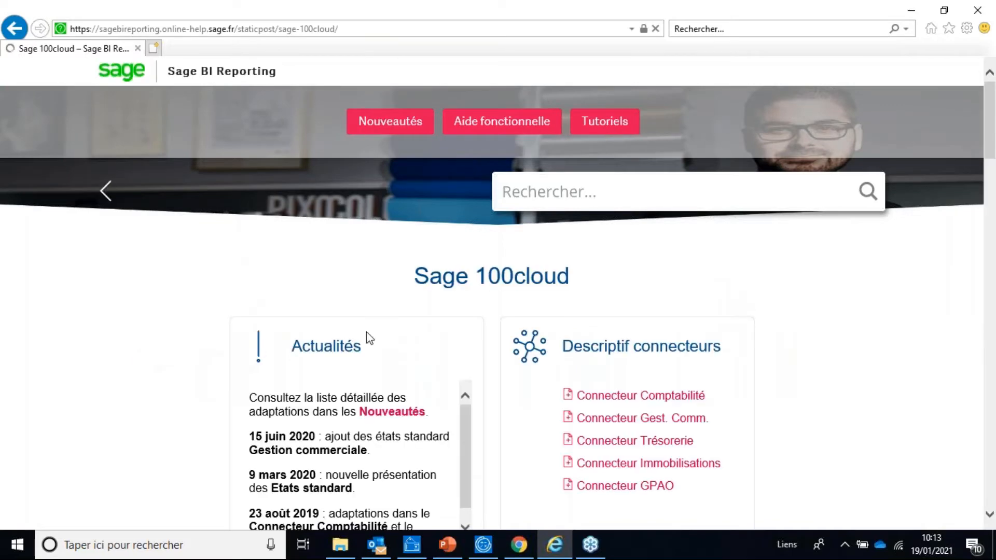
Download the Suivi de gestion report from Etats Comptabilité into the DEMO SAGE BI folder, replacing the existing SBR_compta_Suivi de gestion.xlsx
scroll(428, 316, down, 3)
scroll(462, 310, down, 10)
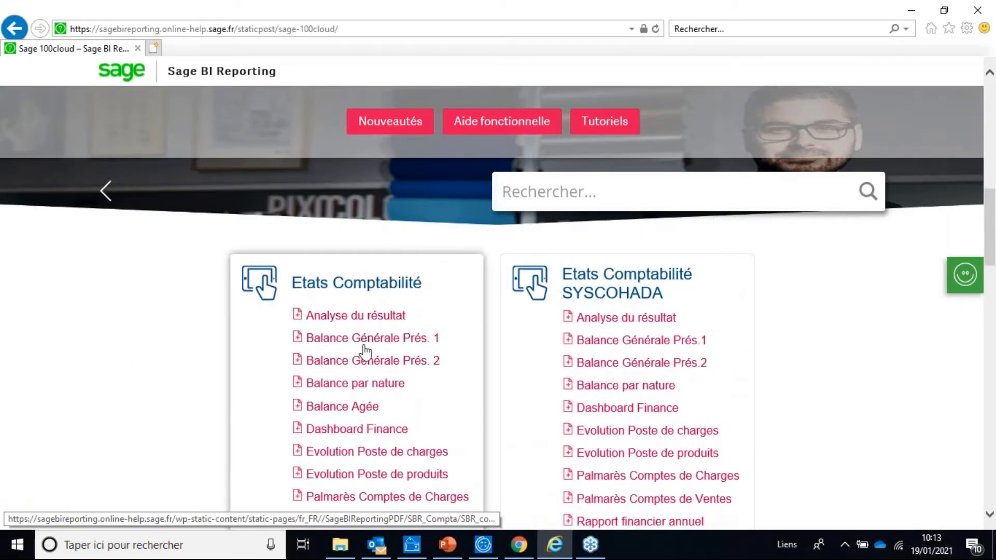
scroll(366, 358, down, 3)
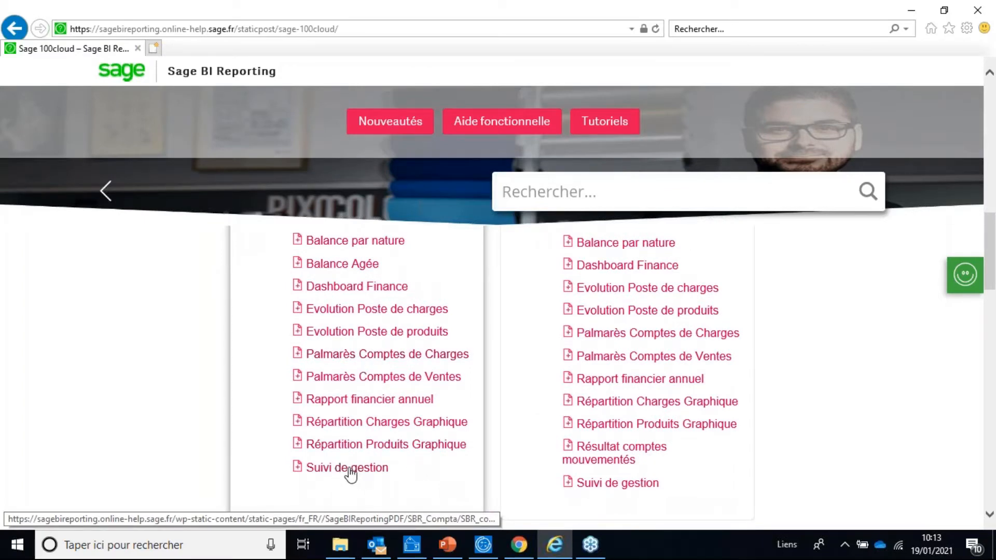
scroll(384, 467, up, 10)
scroll(410, 461, down, 10)
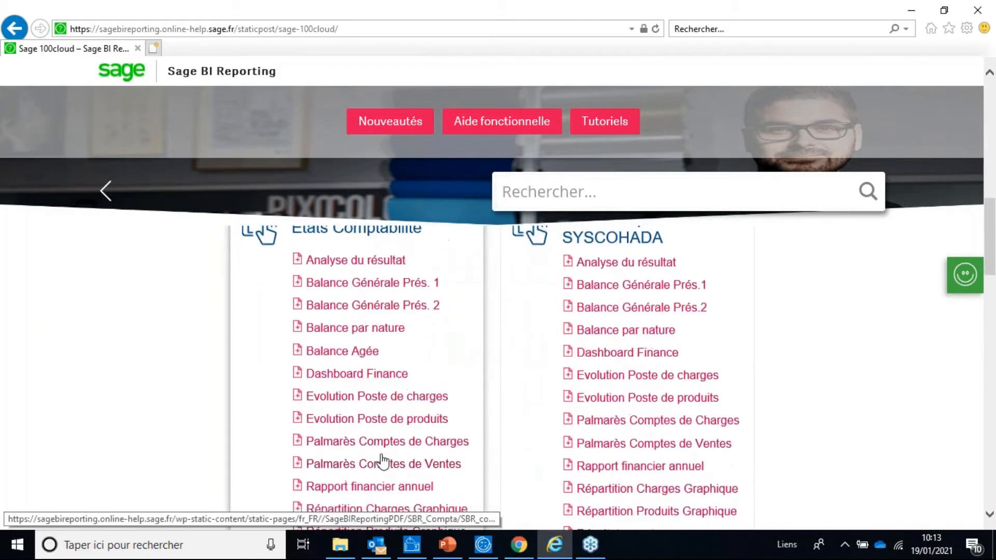
click(356, 413)
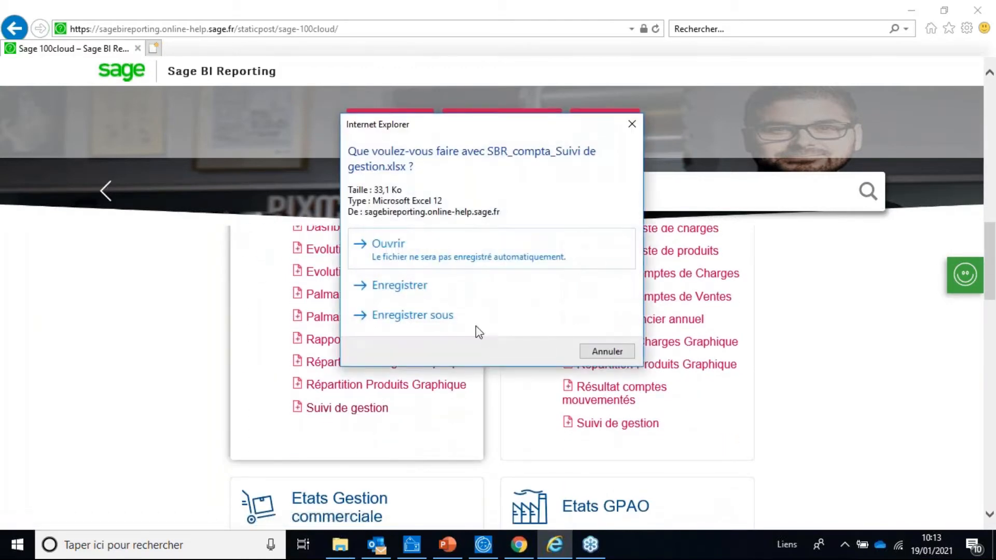
click(444, 316)
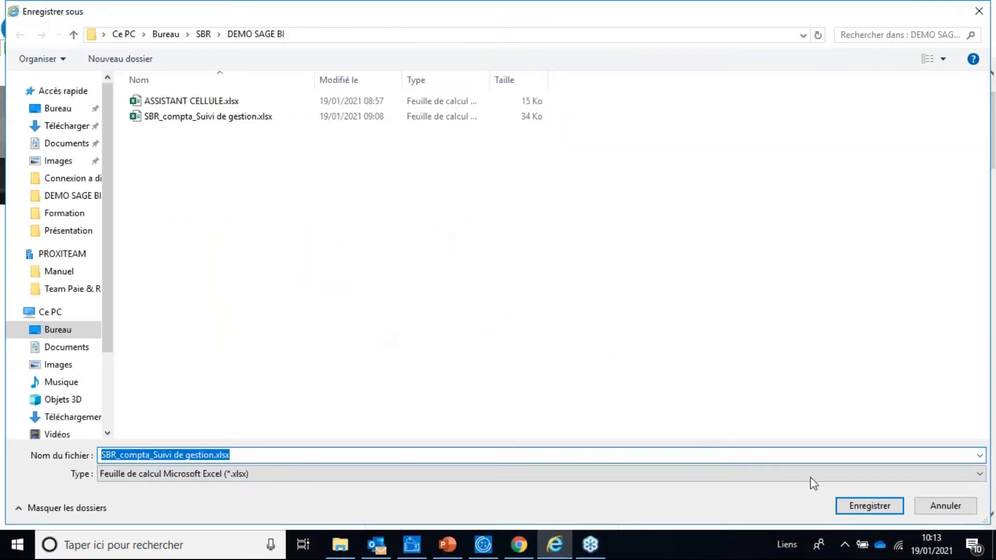
click(870, 506)
click(531, 275)
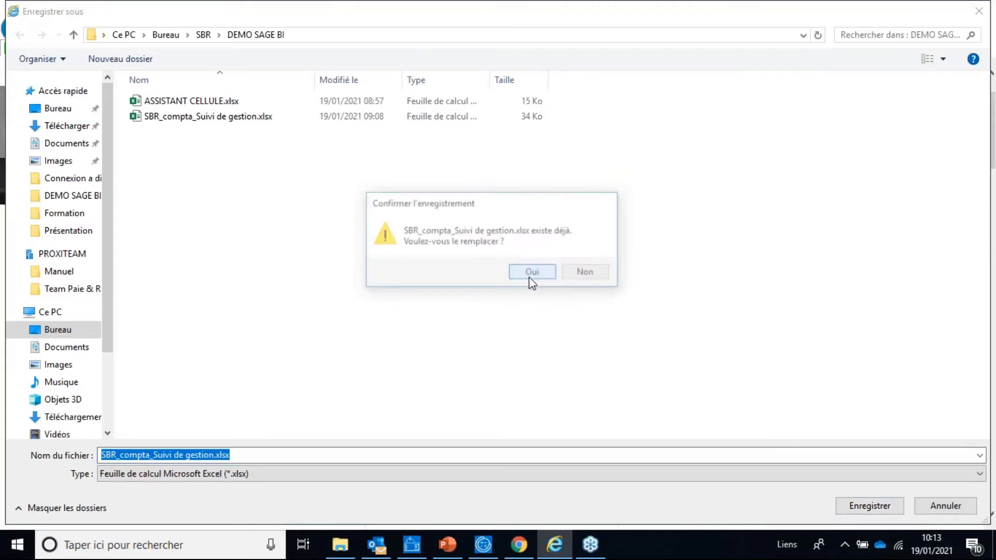
Open SBR_compta_Suivi de gestion.xlsx from the DEMO SAGE BI folder in Excel and enable editing
click(343, 543)
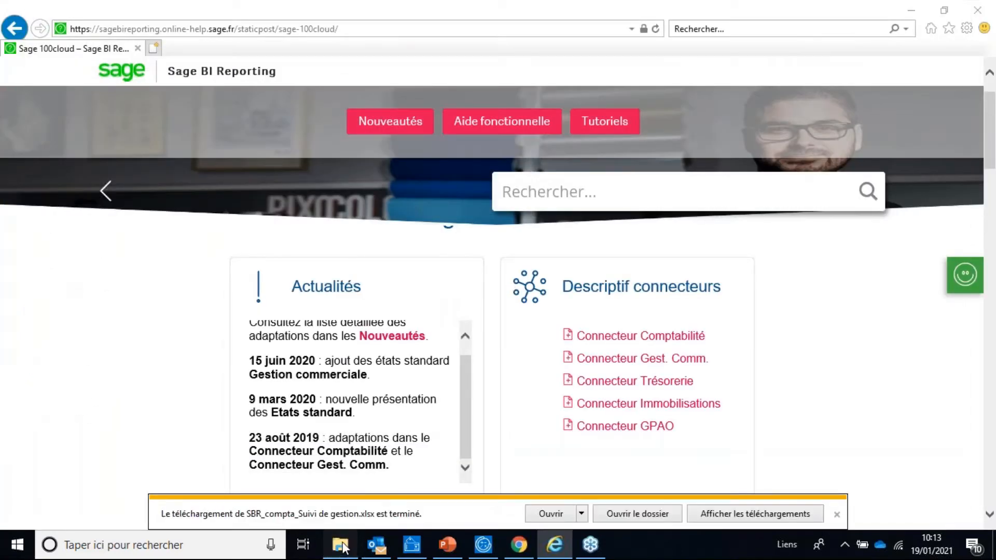
double_click(218, 197)
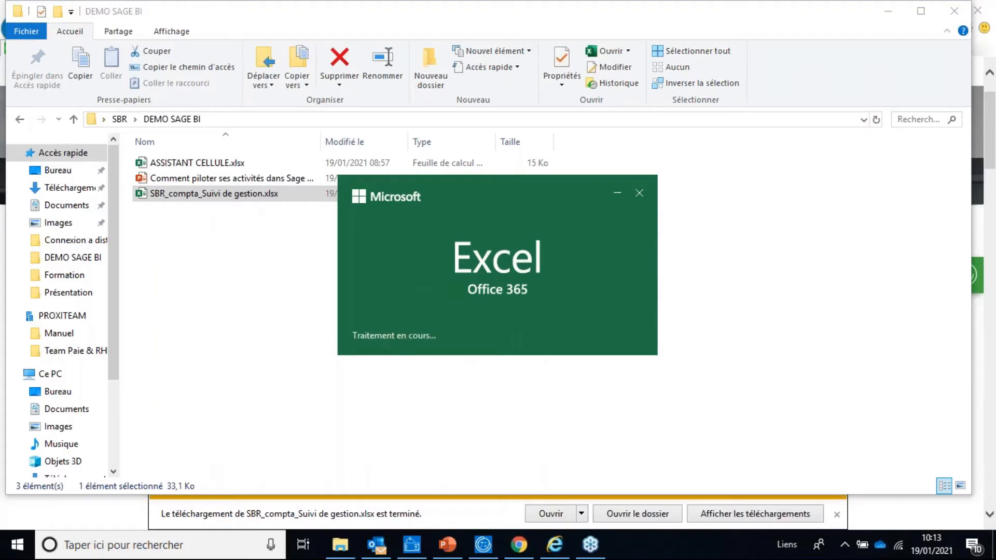
click(837, 515)
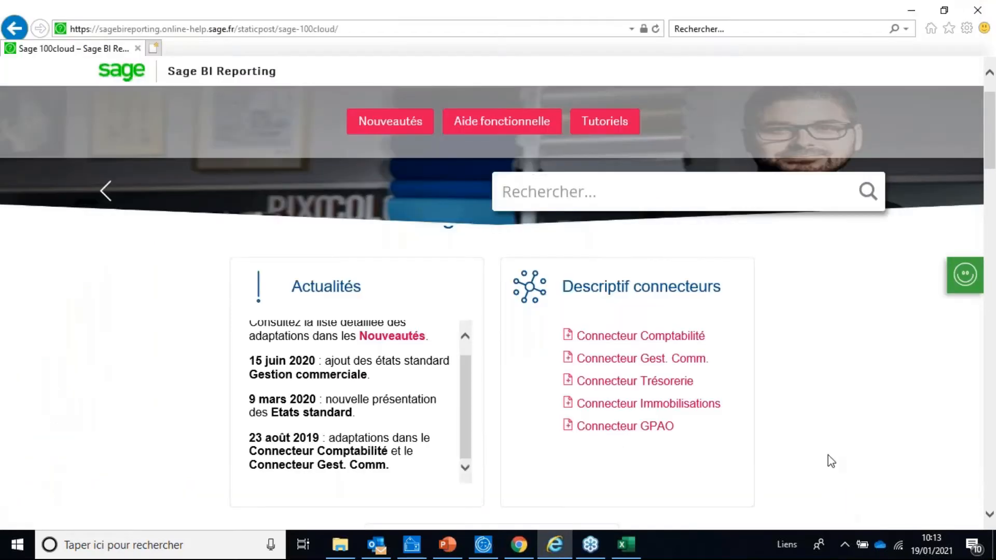
click(643, 550)
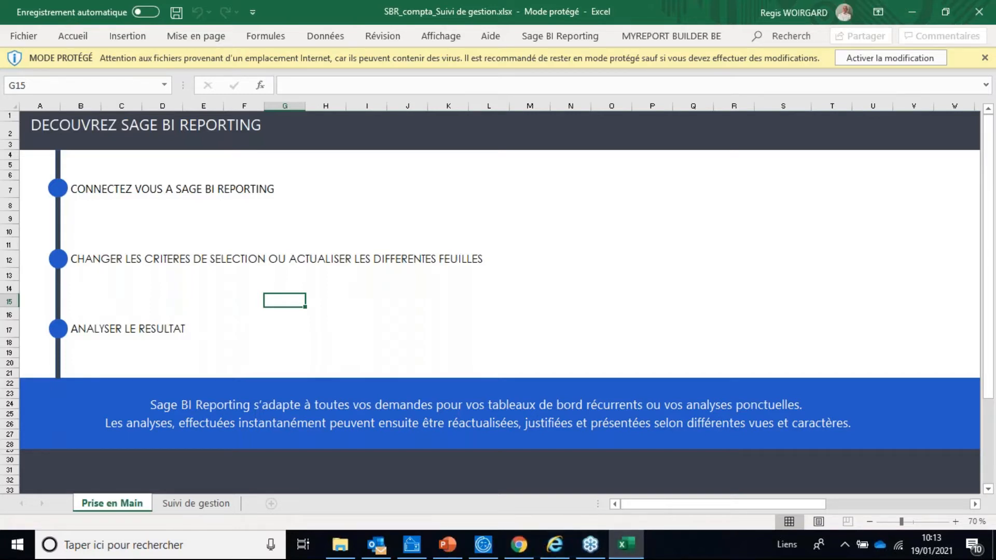
click(890, 58)
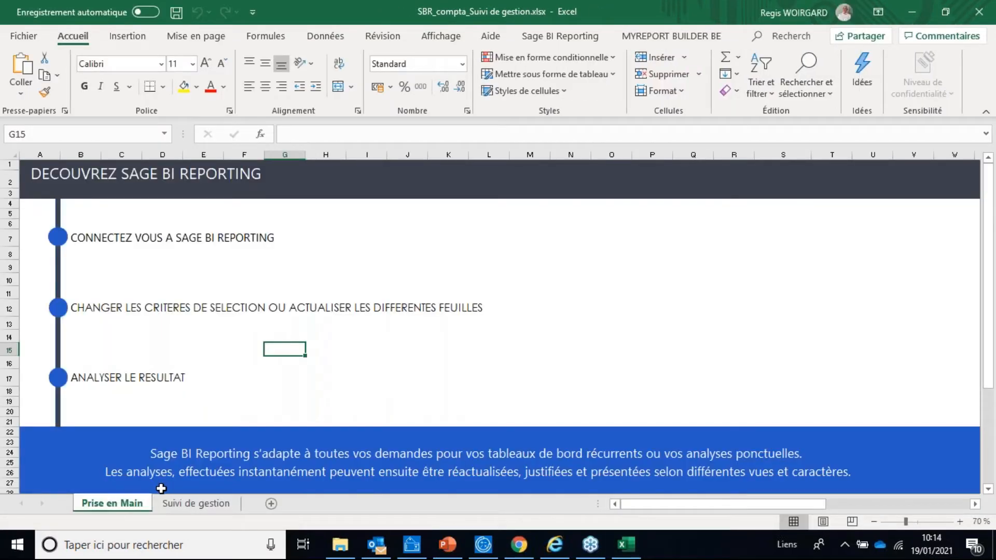
Display the Suivi de gestion sheet and look over its summary and its product and expense details
click(195, 506)
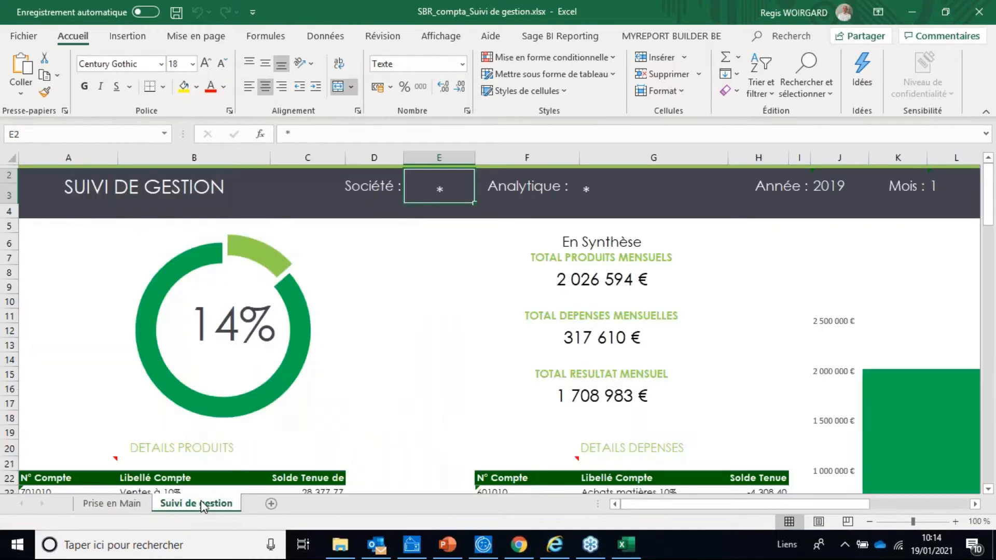
scroll(446, 353, down, 4)
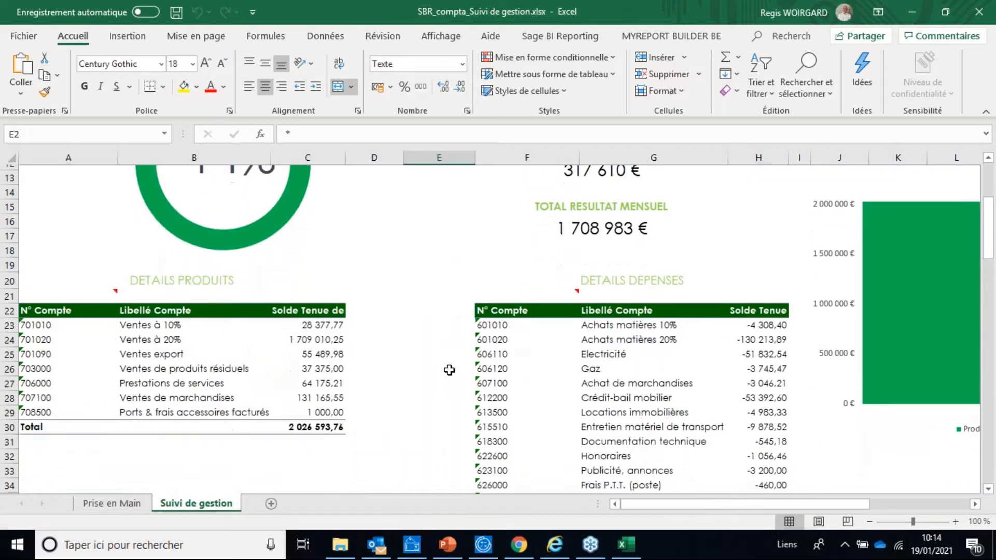
scroll(449, 363, up, 4)
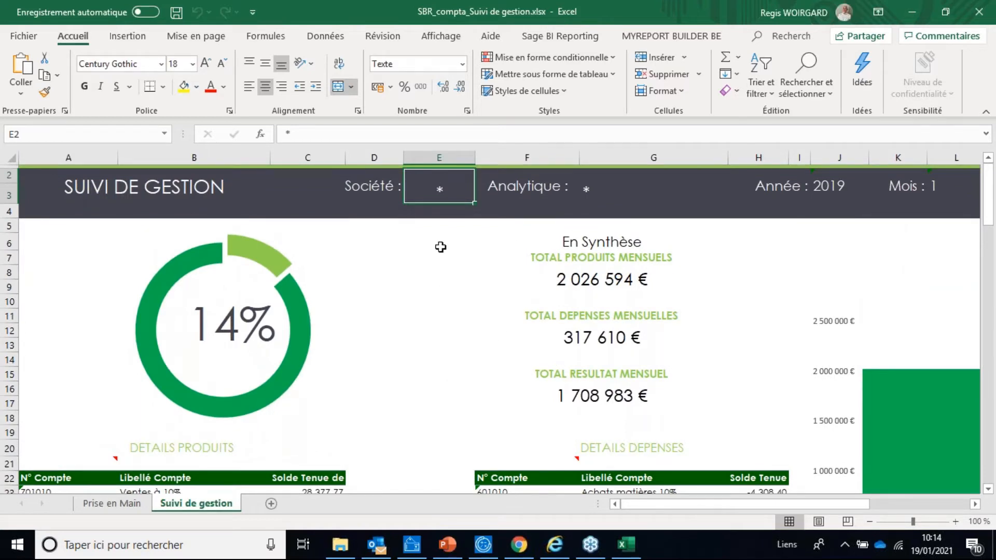
Open a Sage BI Reporting session with the Admin login, entering the account password
click(566, 36)
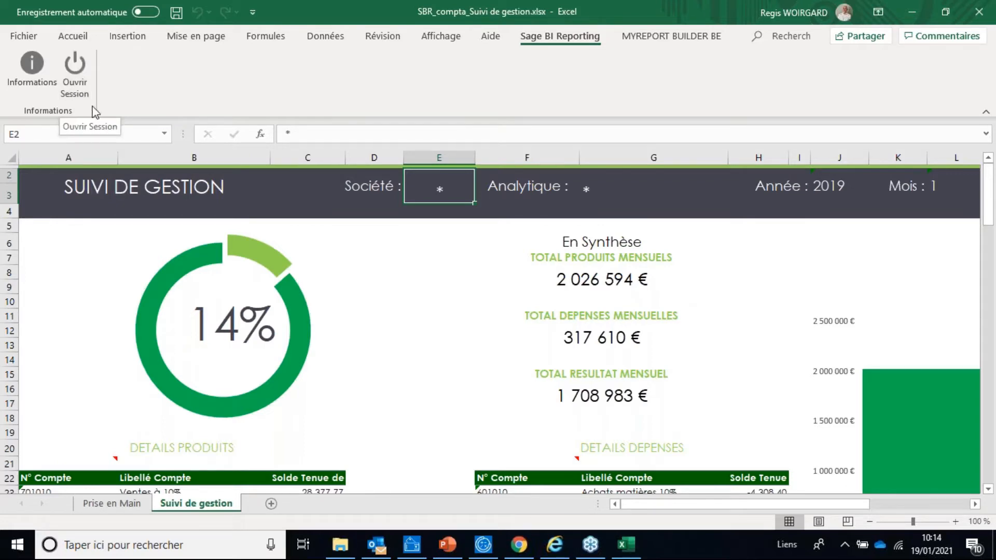
click(77, 80)
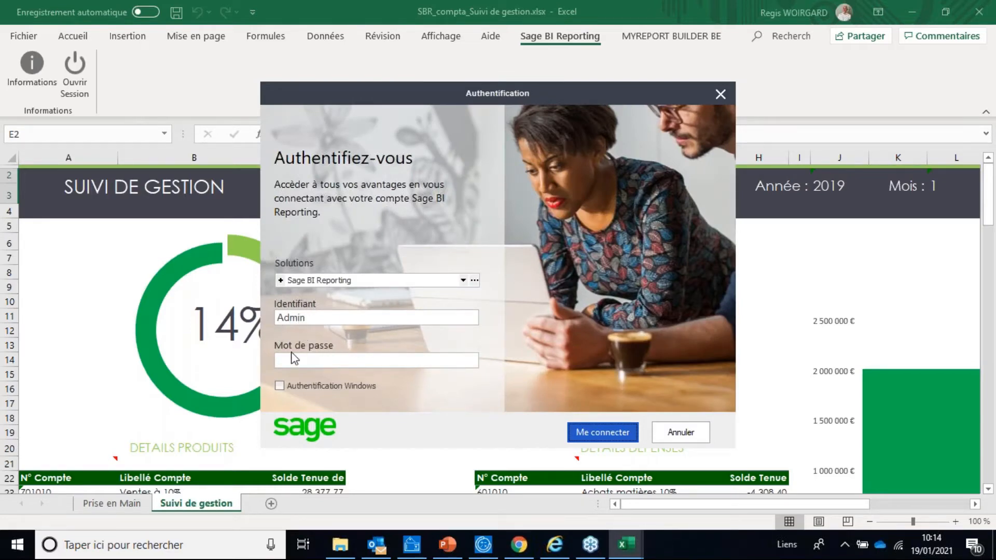
click(301, 362)
text(*)
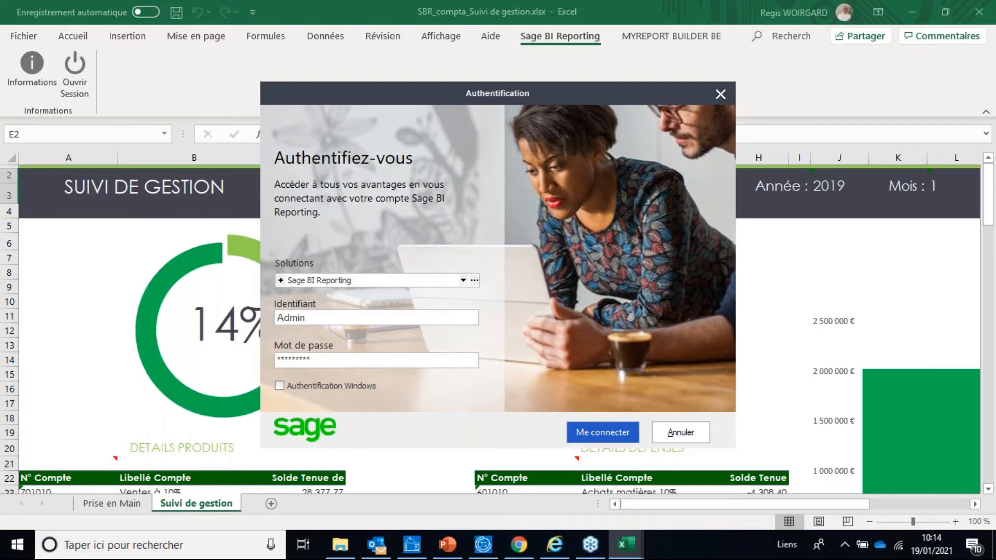
key(Return)
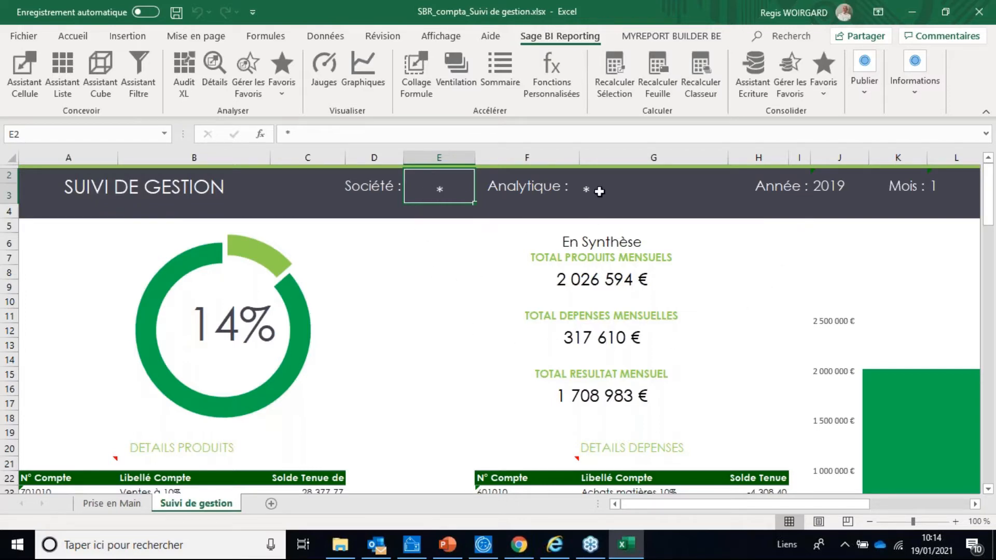
Set the report's Année filter to 2020 and review the product and expense details
click(845, 191)
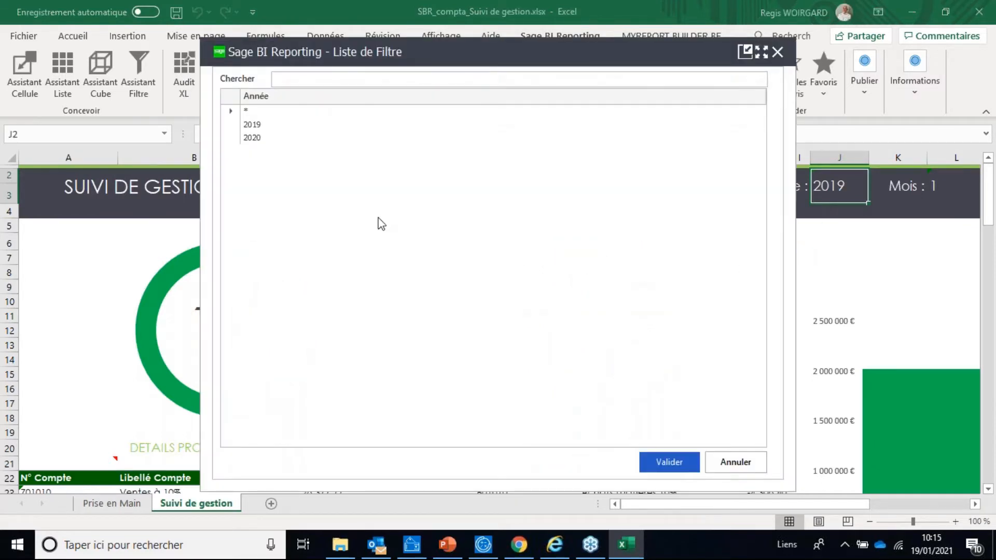
click(253, 138)
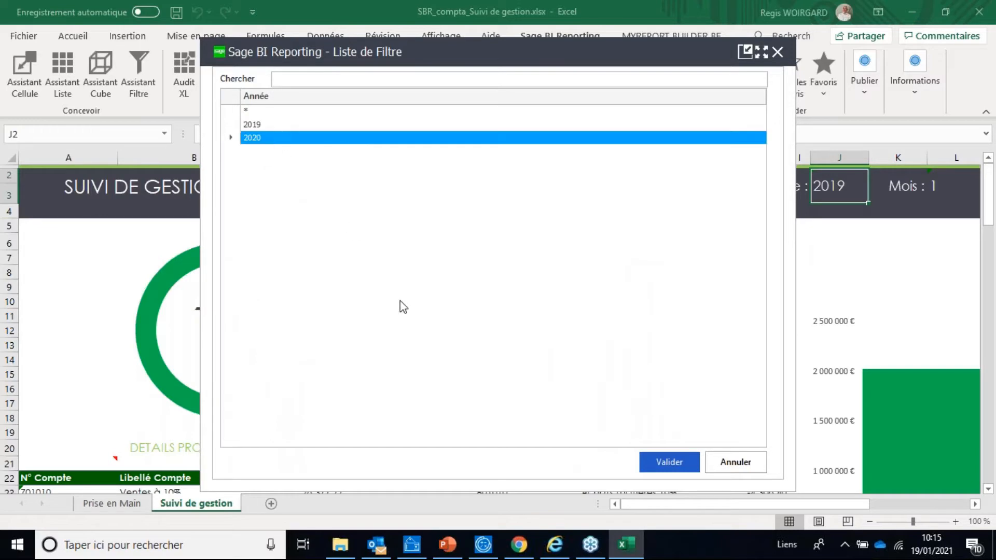
click(674, 463)
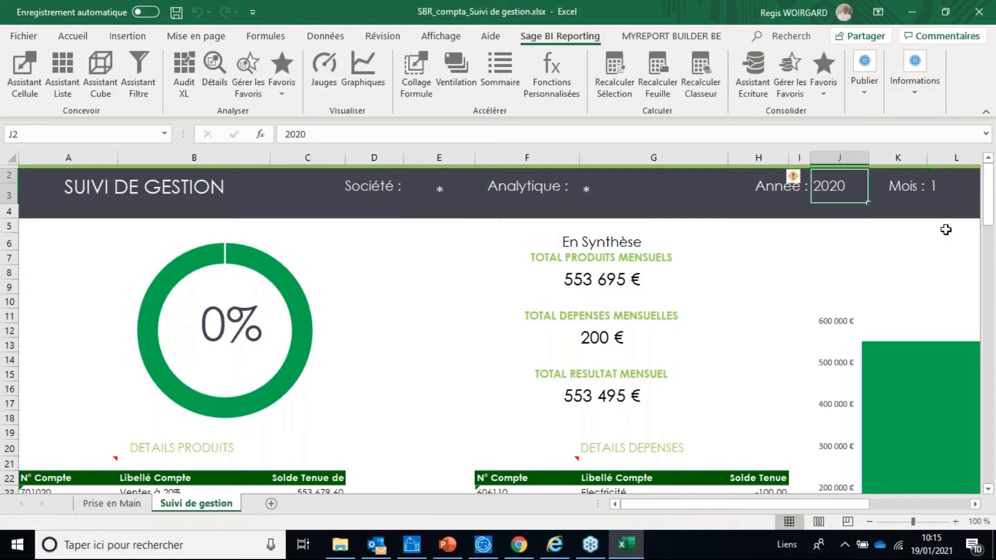
scroll(571, 384, down, 4)
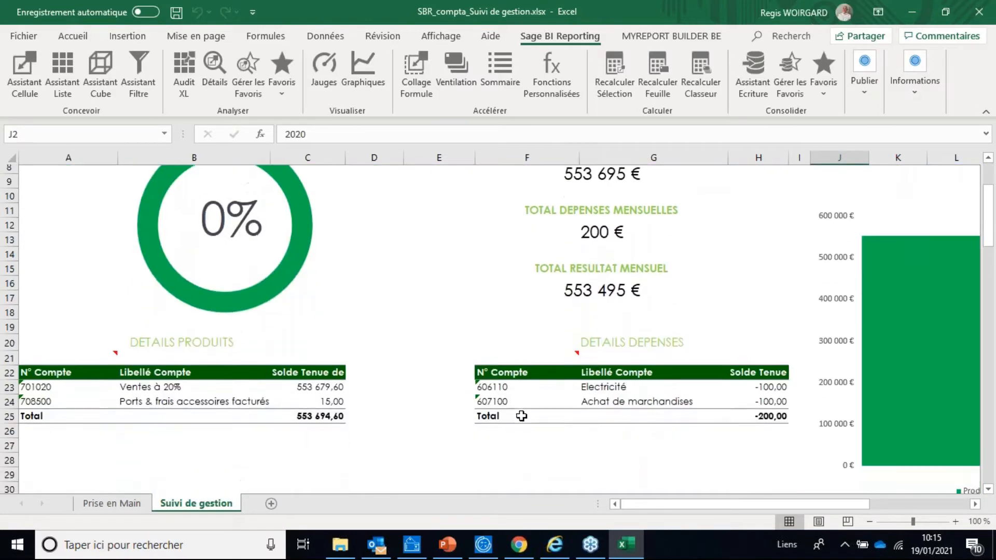
scroll(360, 358, up, 3)
scroll(796, 310, up, 1)
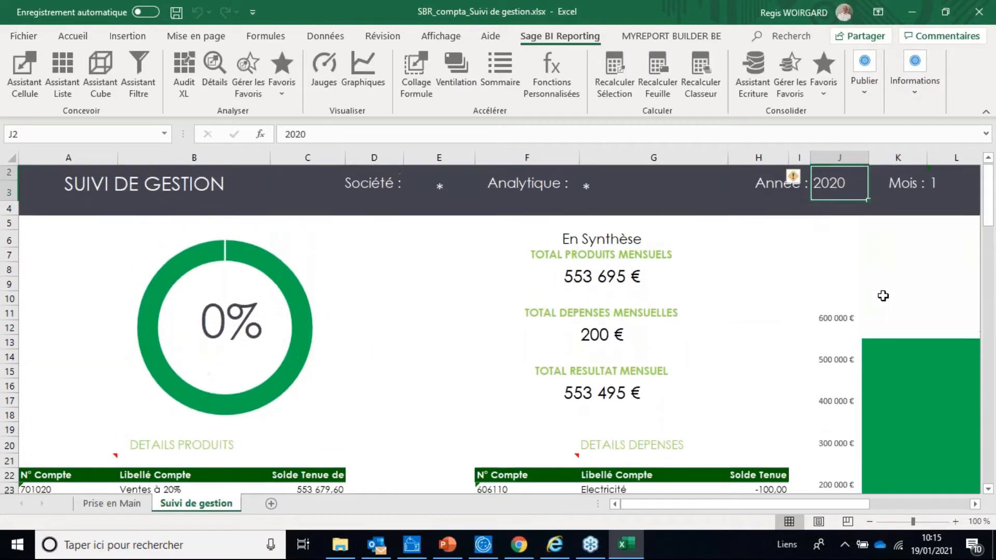
Set the report's Mois filter to months 1 through 12 and review the recalculated details and summary
click(941, 184)
double_click(940, 184)
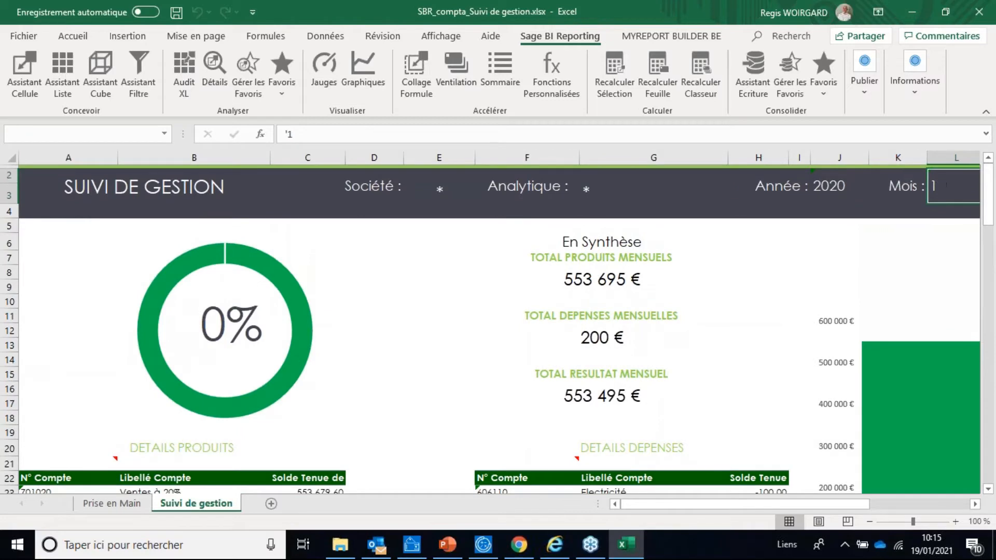
click(254, 128)
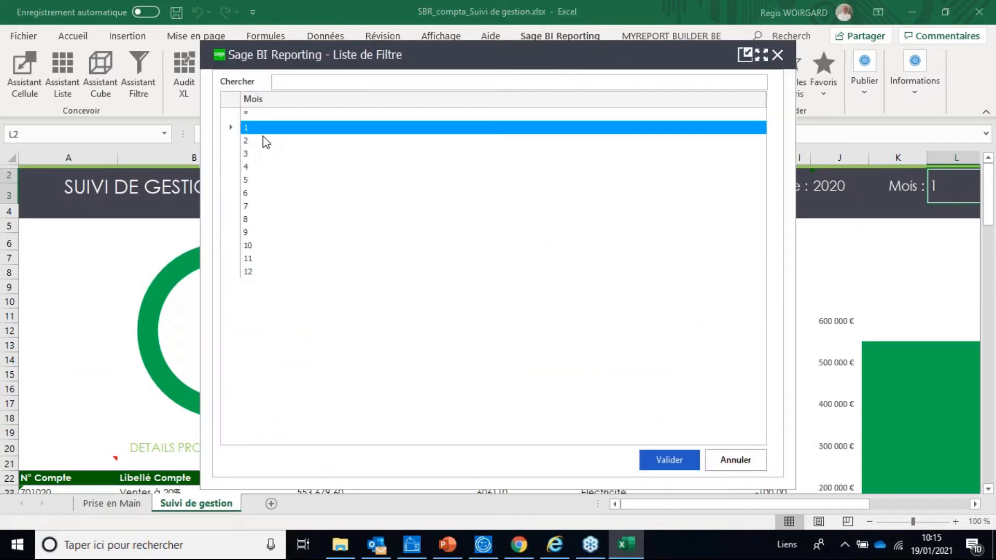
shift+click(248, 271)
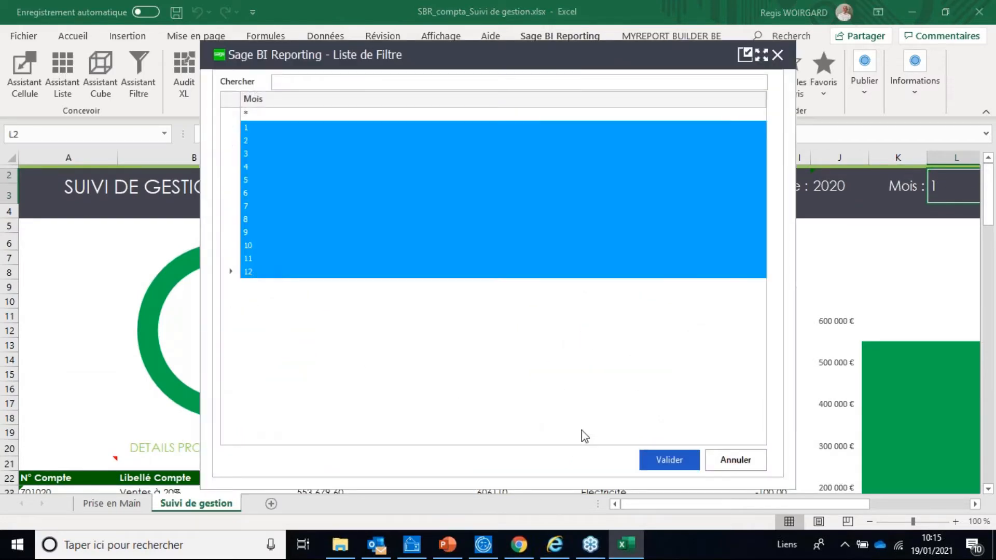
click(680, 462)
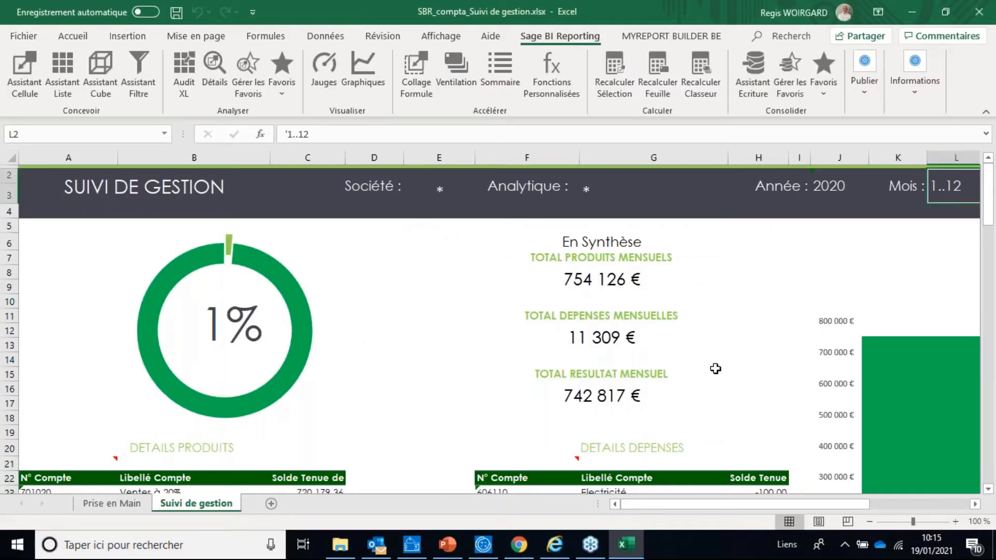
scroll(503, 371, down, 4)
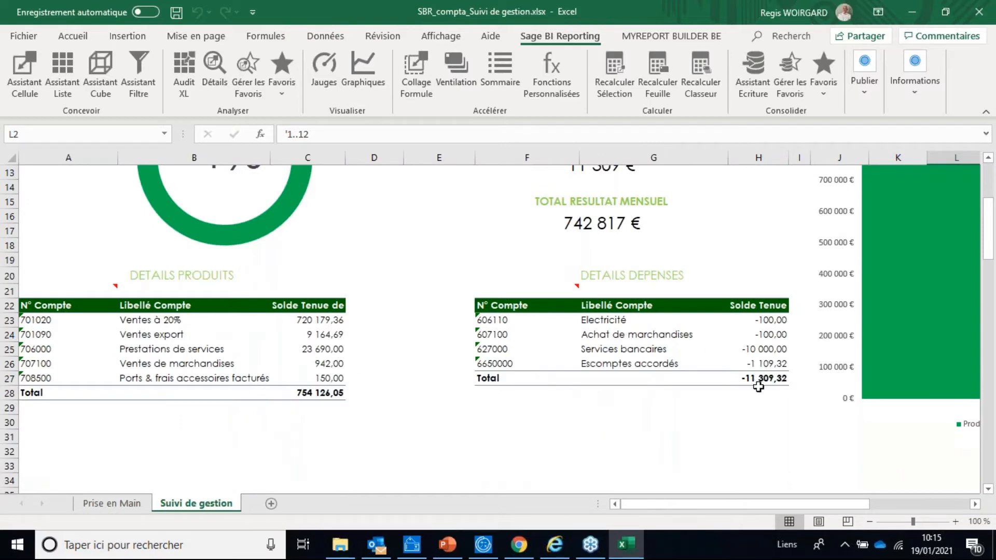
scroll(763, 394, up, 3)
scroll(749, 432, up, 1)
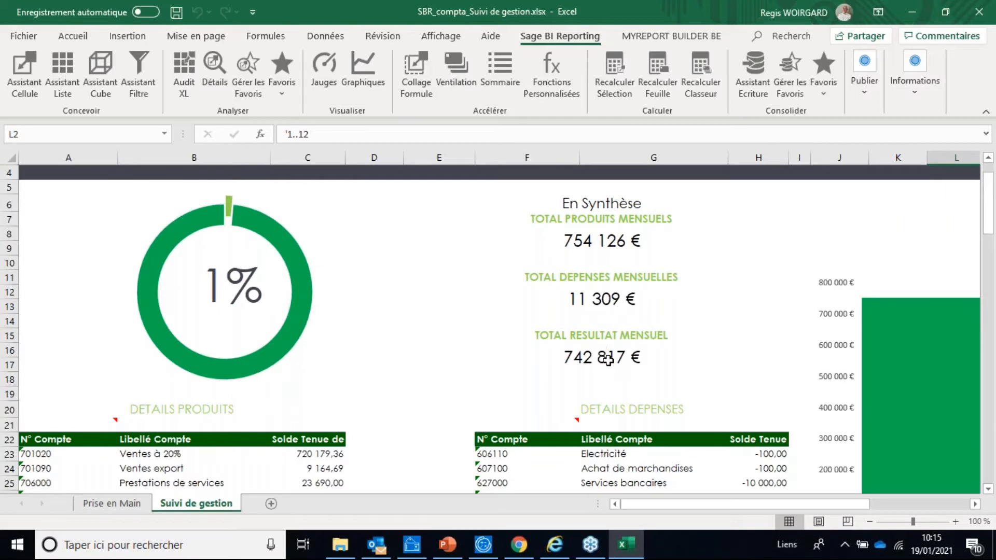
mouse_move(793, 504)
mouse_down()
mouse_move(836, 508)
mouse_move(777, 507)
mouse_up()
Create a blank workbook and select cell B4 on Feuil1 with the Sage BI Reporting commands shown
click(12, 37)
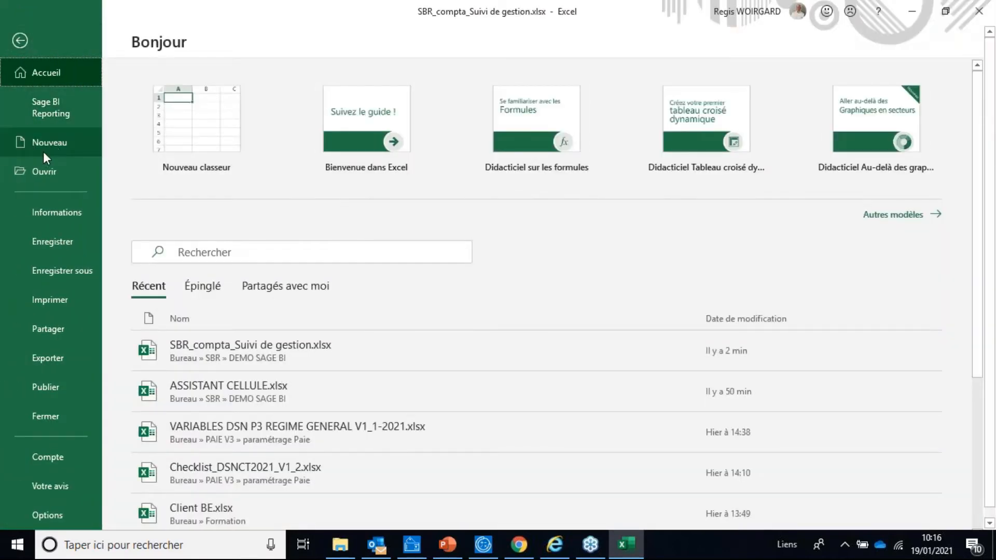
click(205, 155)
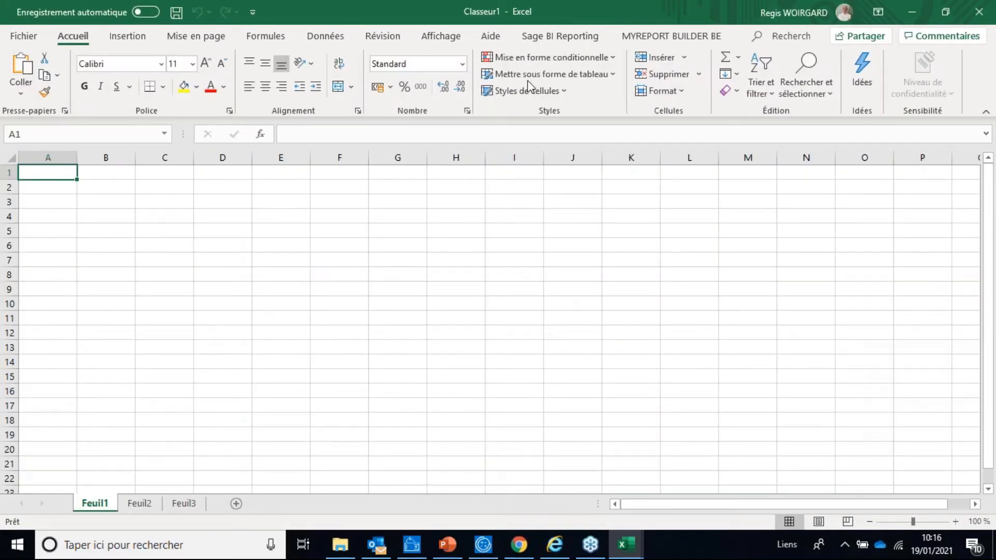
click(555, 38)
click(93, 212)
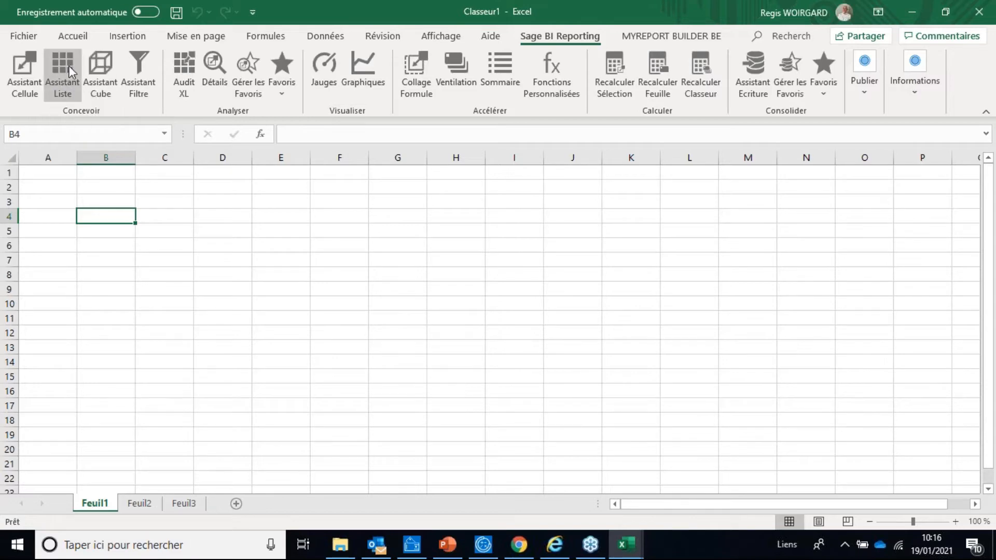
Enter the filter labels Société in cell B1 and Année in cell B2 of Feuil1
click(119, 173)
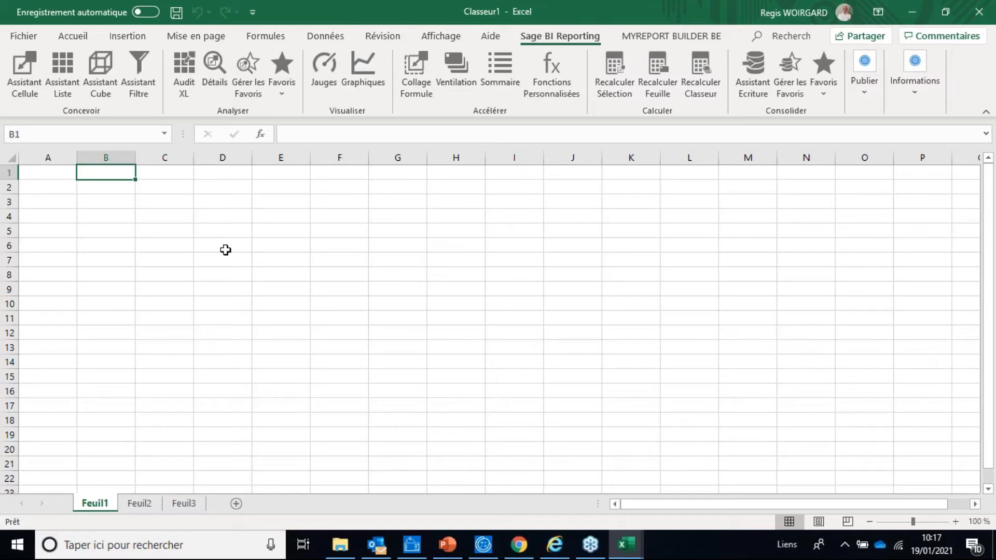
text(S)
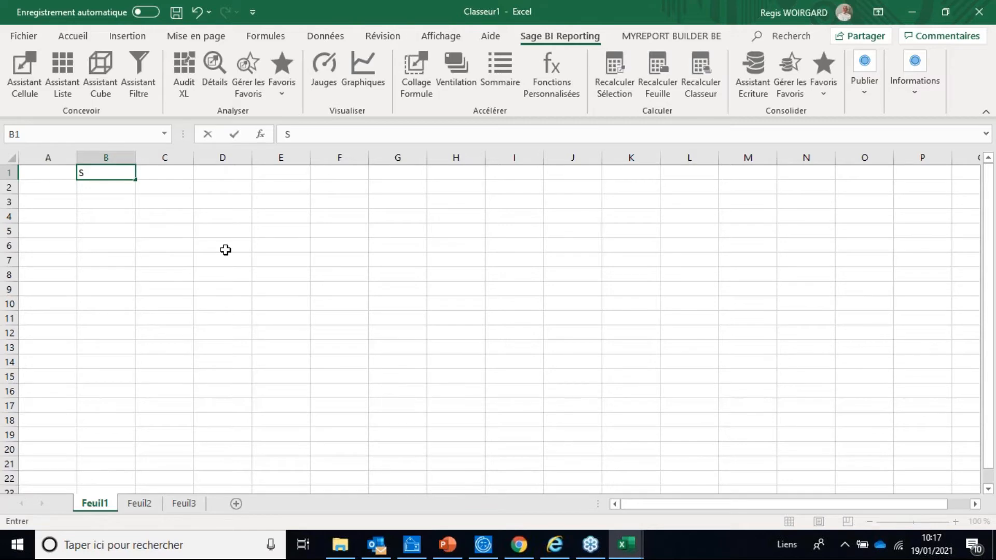
text(ociété)
key(Tab)
key(Down)
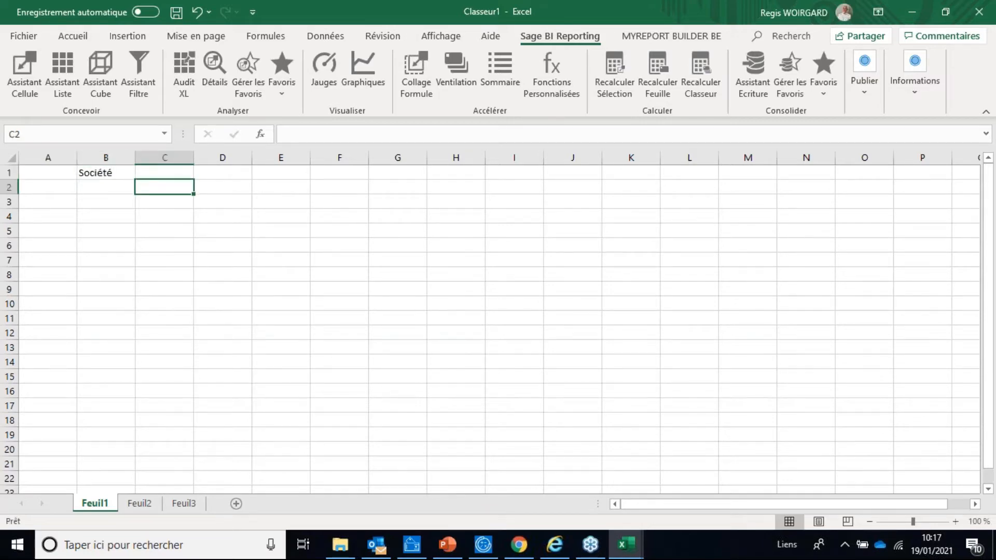
key(Left)
text(Année)
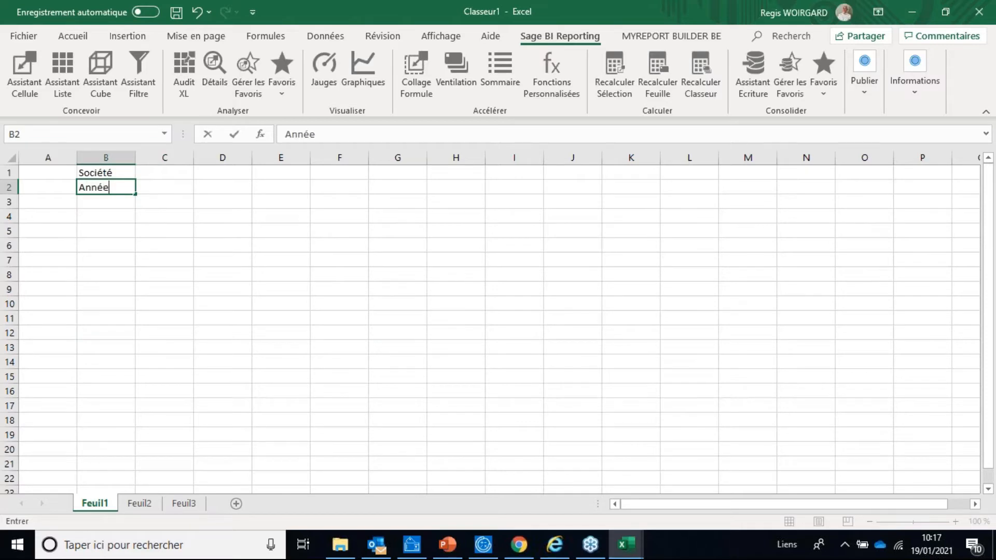
Enter 2018 in cell C2 as the value for Année
key(Tab)
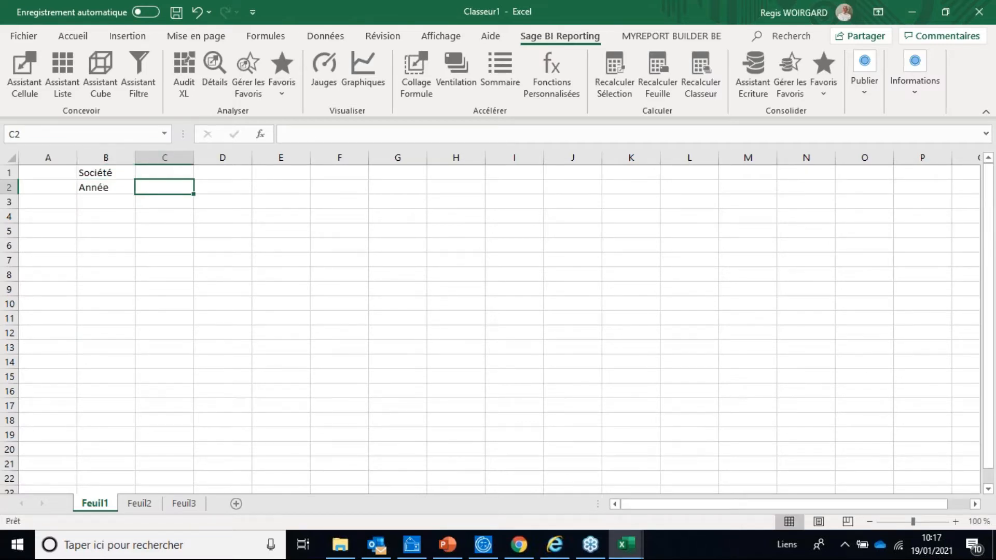
text(2019)
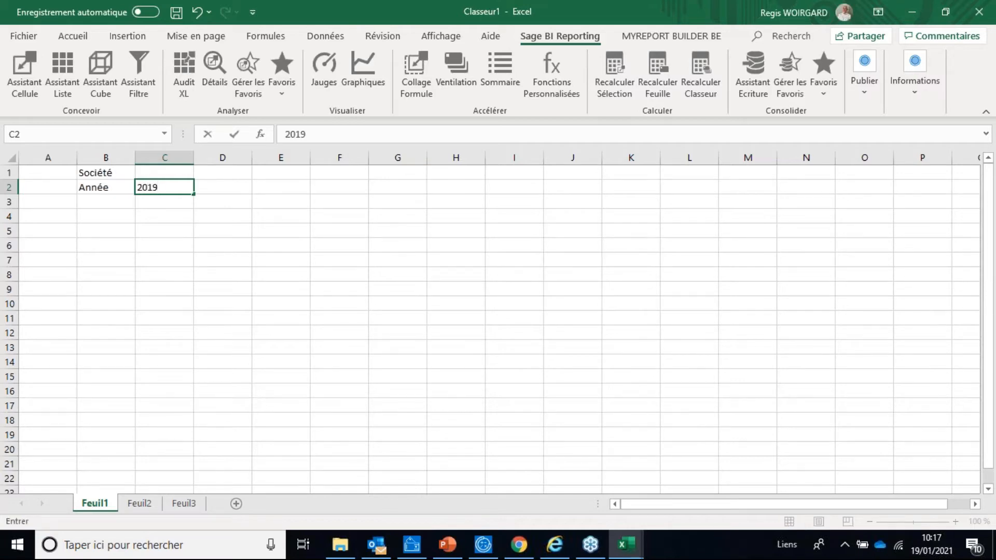
key(BackSpace)
text(8)
key(Tab)
click(165, 187)
Enter the wildcard * in cell C1 as the value for Société
click(165, 173)
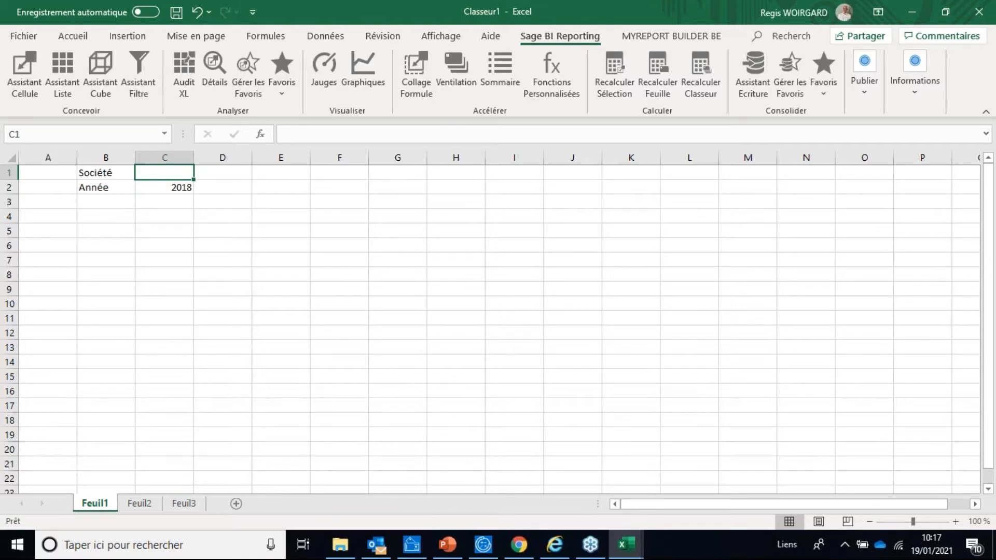
text(µ)
key(BackSpace)
text(*)
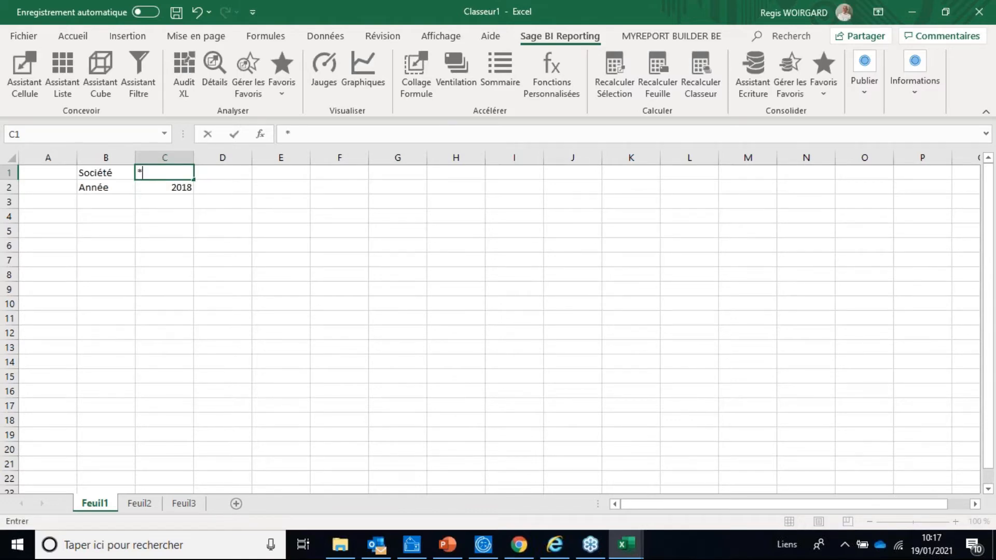
key(Right)
key(Left)
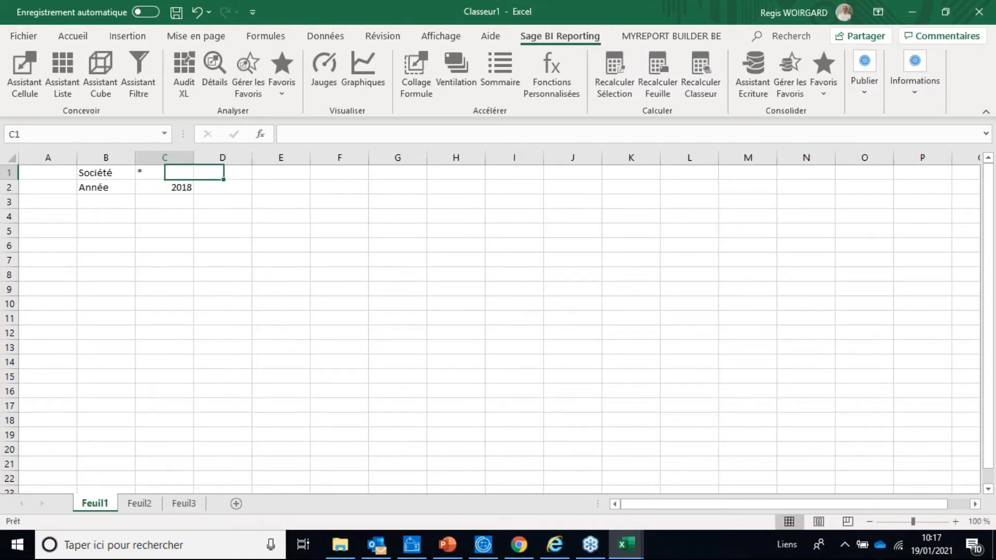
key(Down)
key(Up)
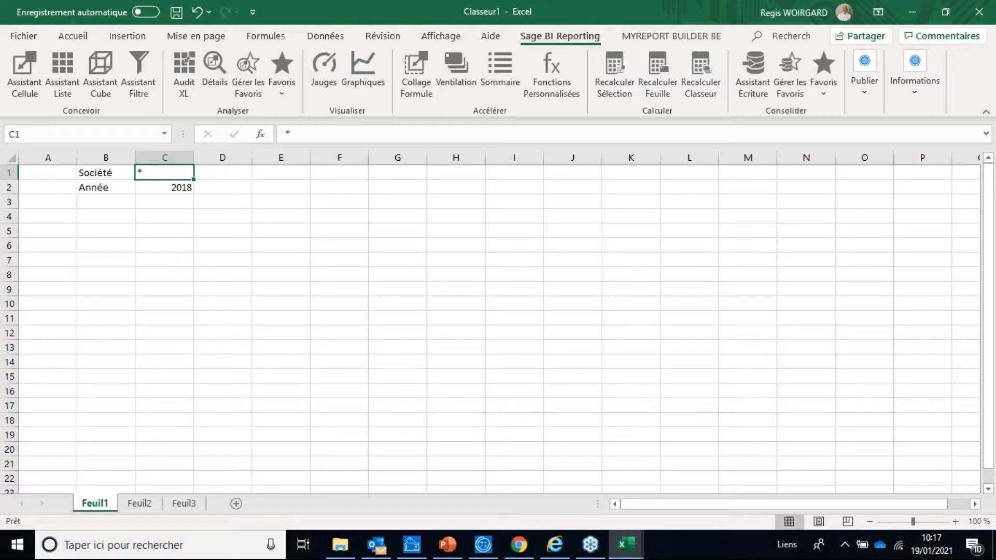
Start a list with the Assistant Liste at cell B7, using the Bulletins et Evènements model from the Sage 100cloud Paie connector
key(Down)
key(Down)
key(Down)
key(Down)
key(Down)
key(Left)
key(Down)
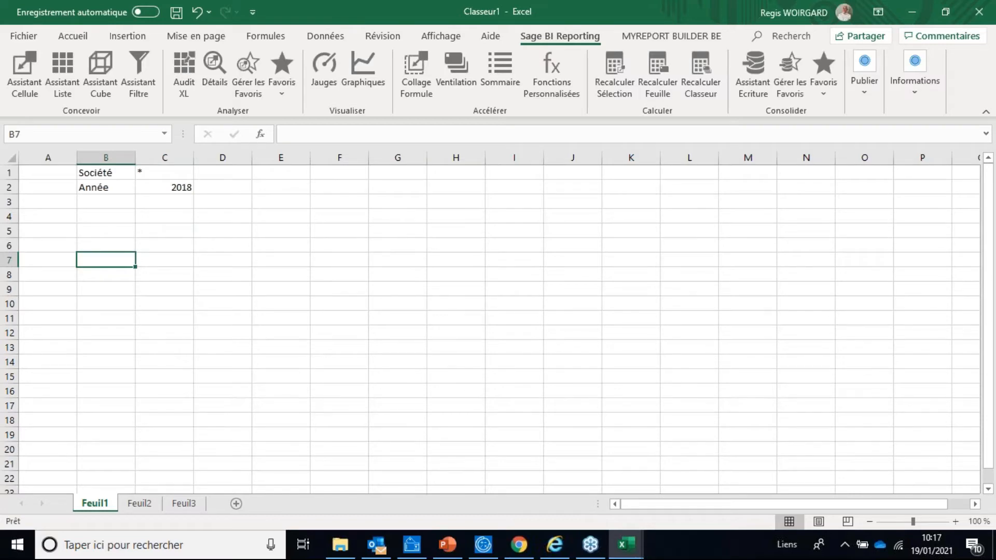
click(63, 75)
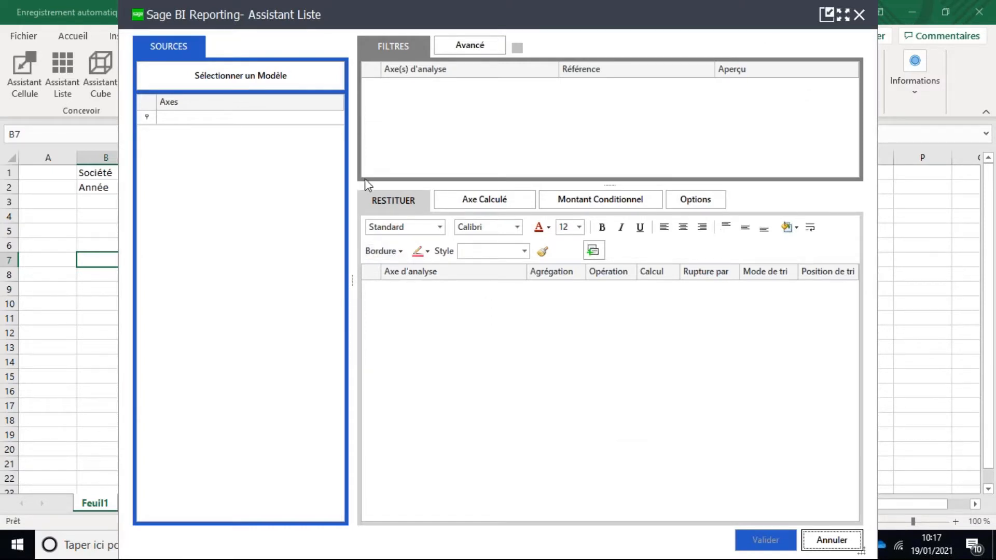
click(248, 75)
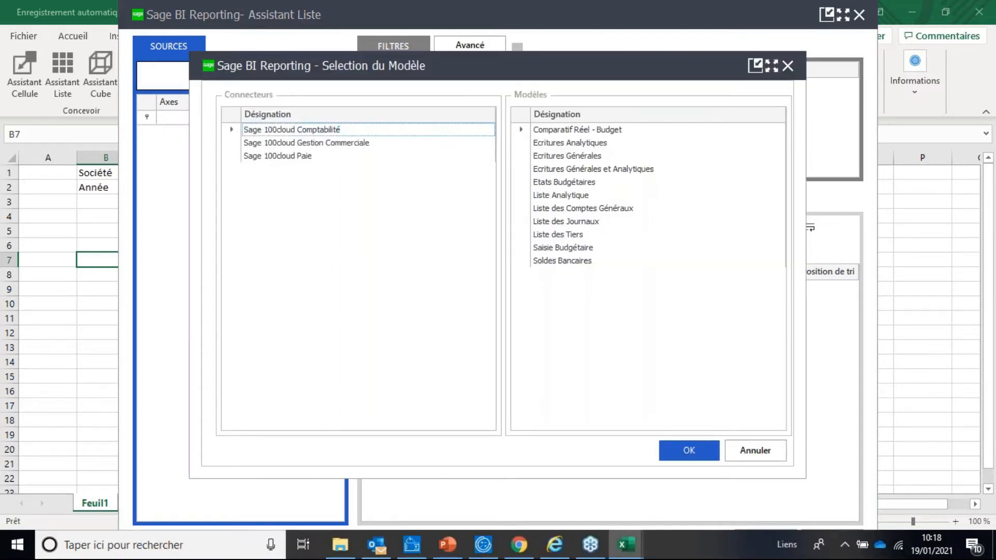
click(300, 156)
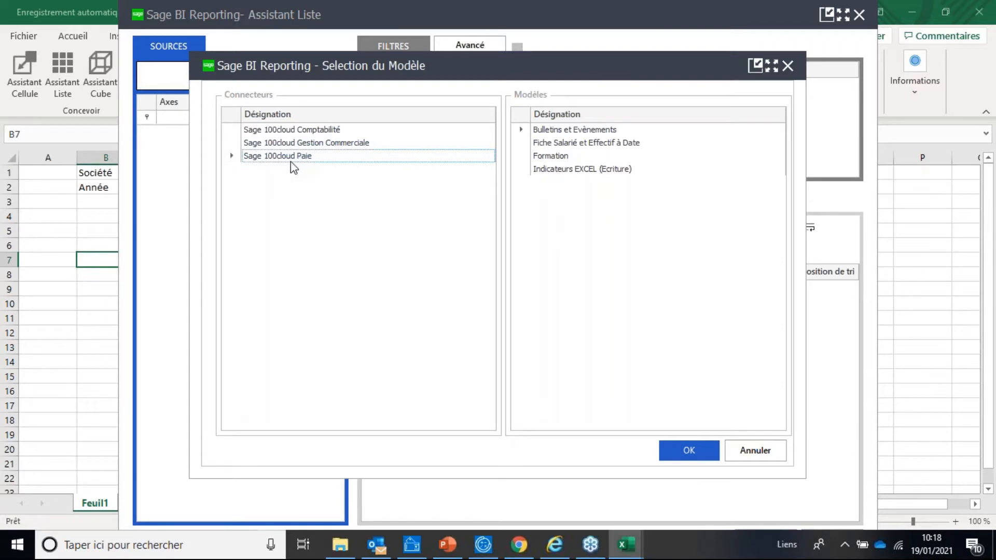
click(569, 133)
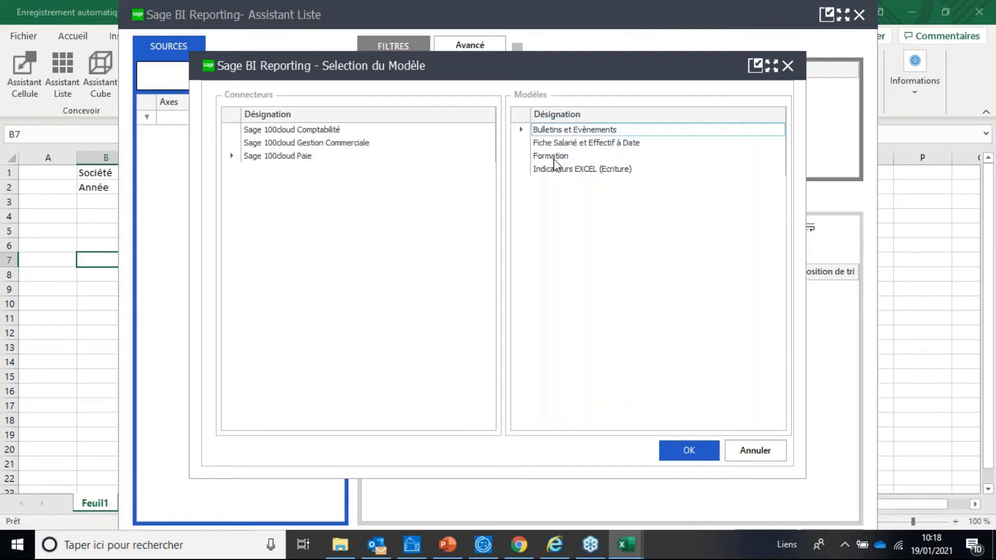
click(689, 447)
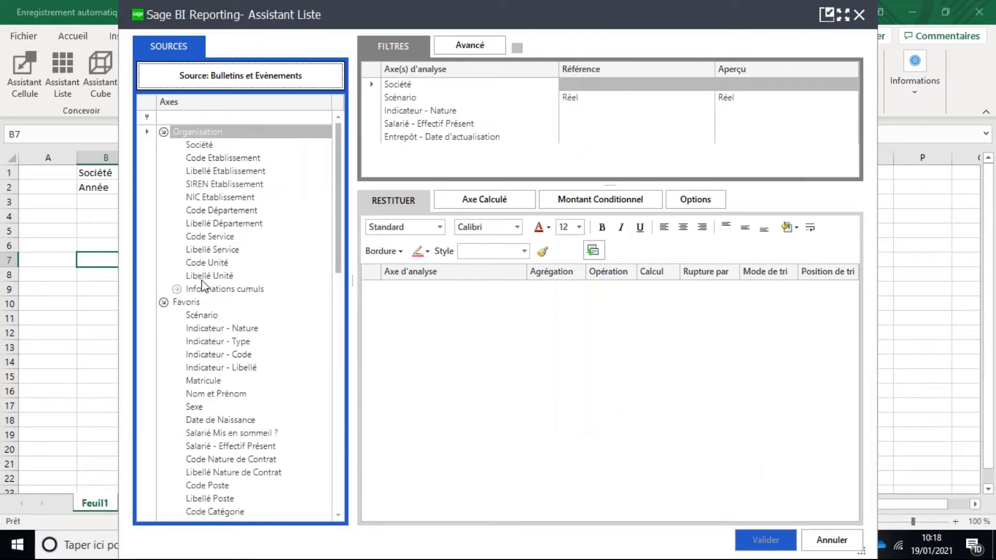
Examine the source axes of the payroll model, including the Etat Civil fields under Informations Salariés
scroll(207, 290, down, 3)
scroll(208, 288, down, 4)
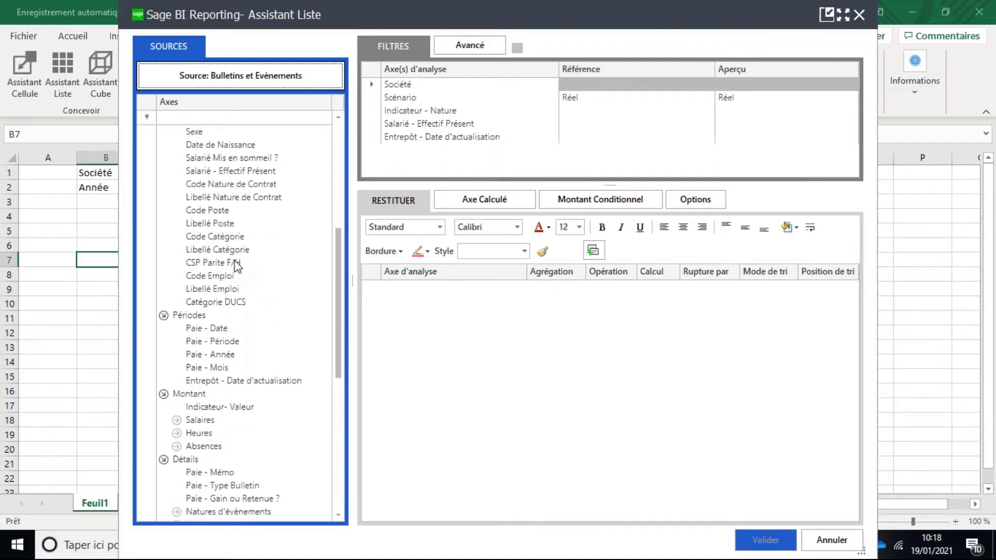
scroll(233, 268, down, 3)
scroll(242, 240, up, 2)
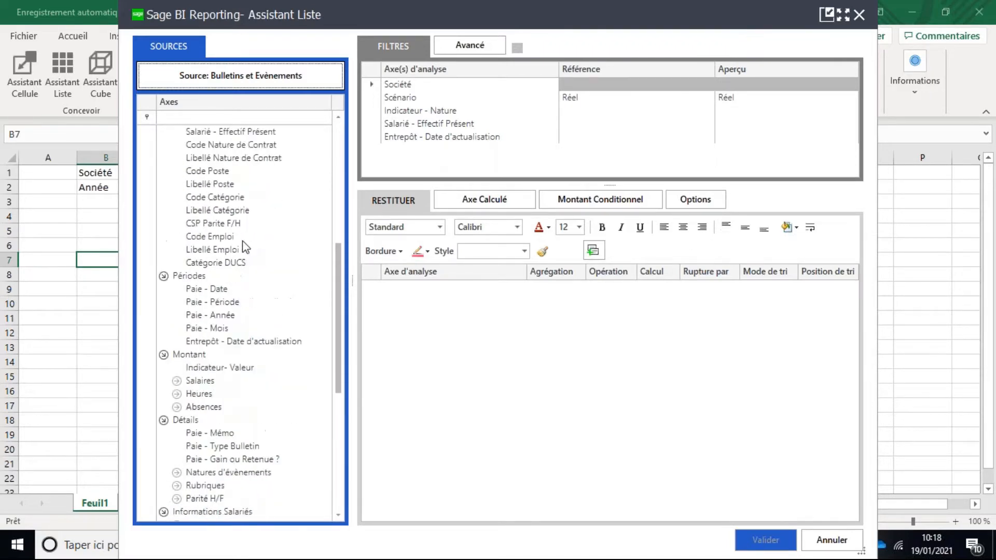
scroll(233, 280, down, 3)
scroll(228, 304, down, 1)
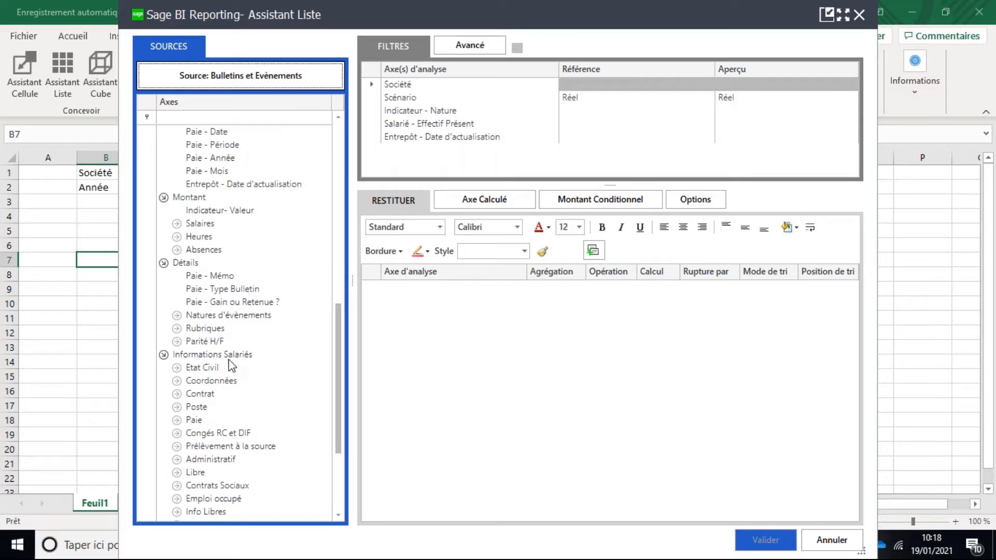
click(177, 368)
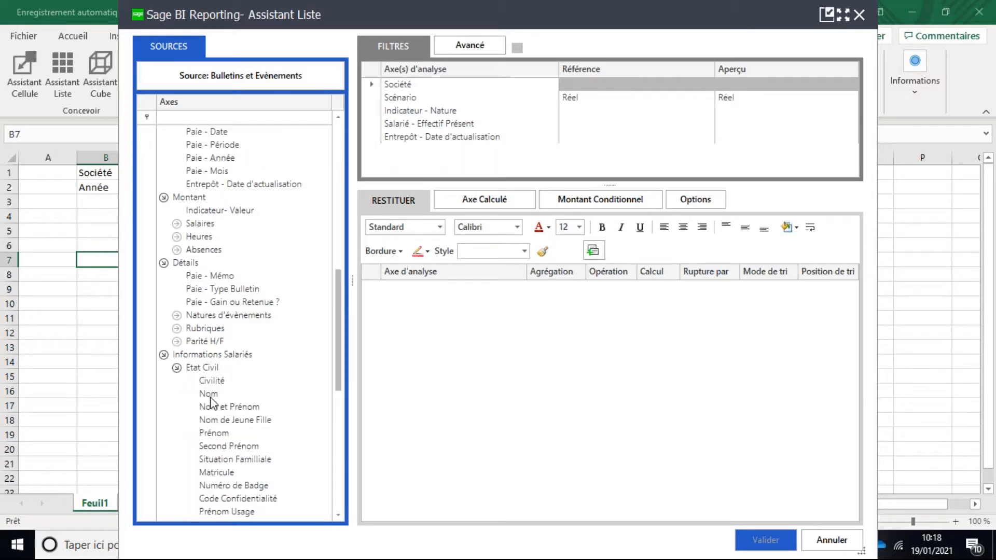
scroll(266, 418, down, 2)
scroll(266, 410, down, 3)
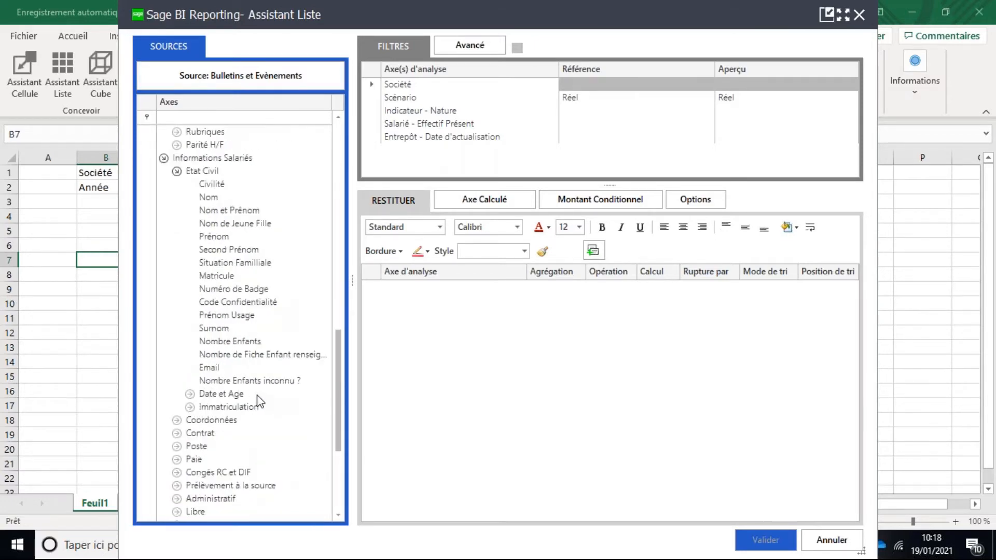
click(177, 171)
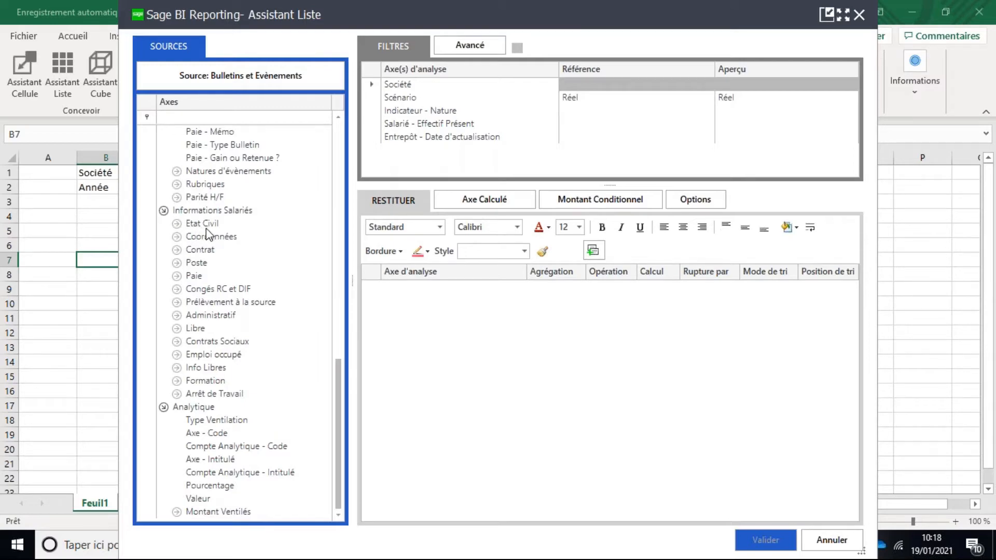
scroll(207, 235, up, 5)
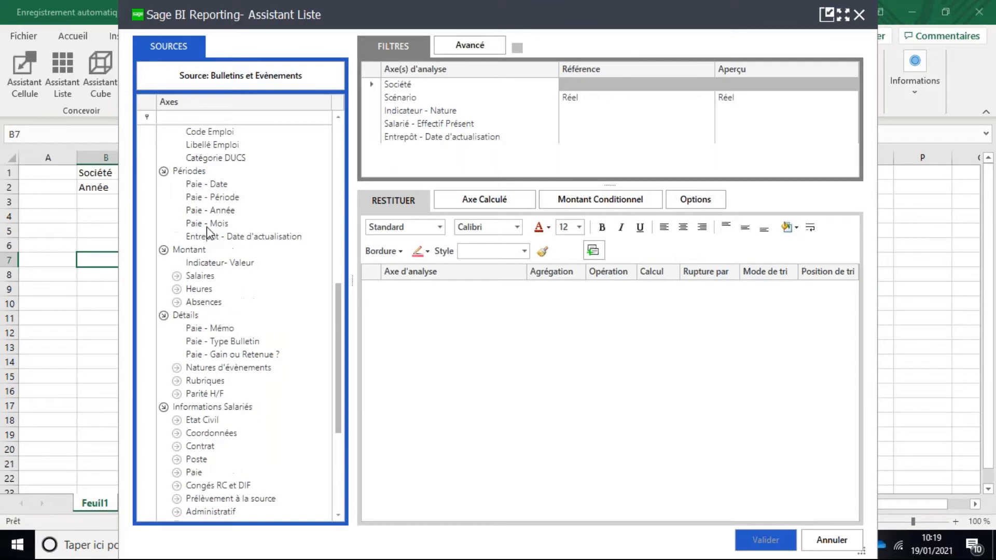
scroll(207, 227, up, 3)
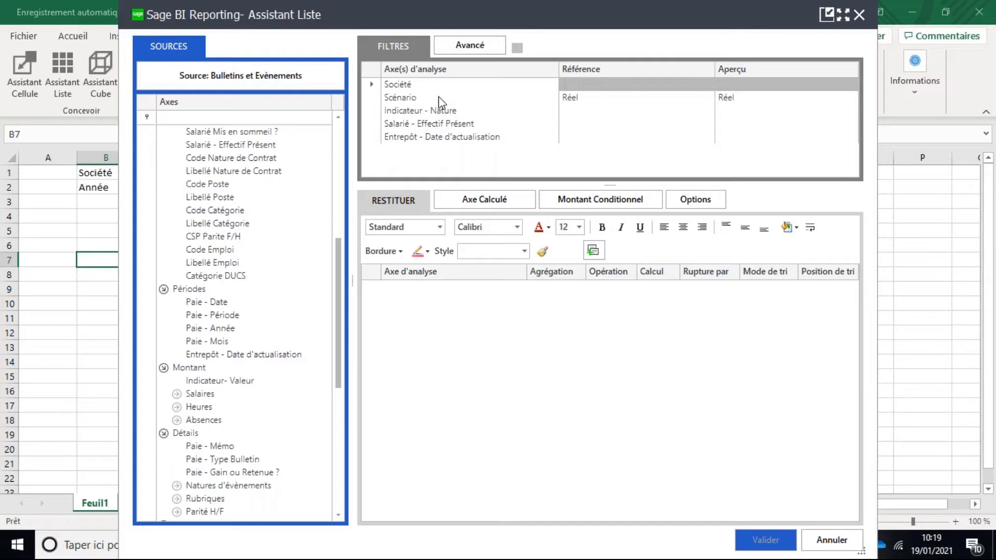
Remove the Scénario, Indicateur - Nature, Salarié - Effectif Présent and Entrepôt - Date d'actualisation filters, moving the assistant clear of the cell values in column C
drag(432, 14, 492, 25)
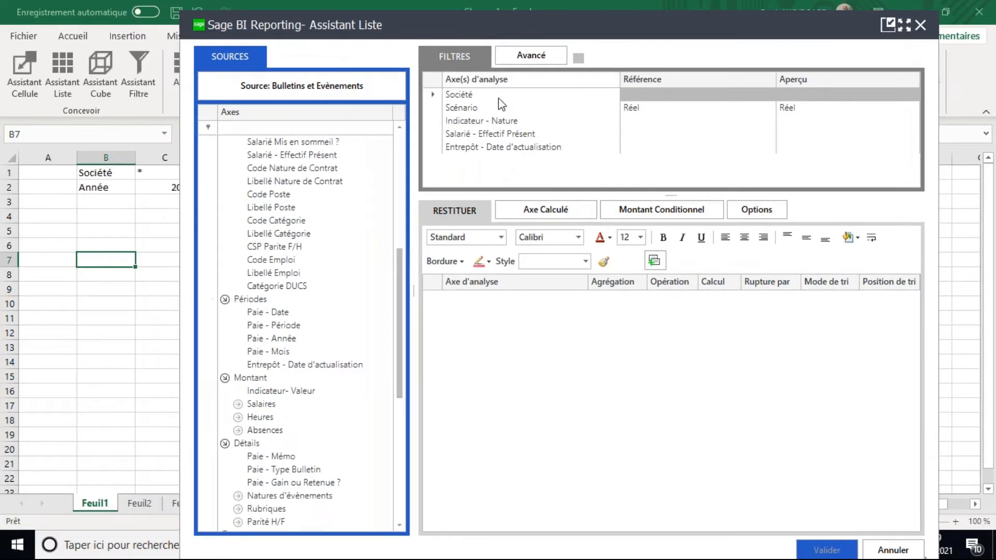
click(478, 147)
key(Delete)
key(Delete)
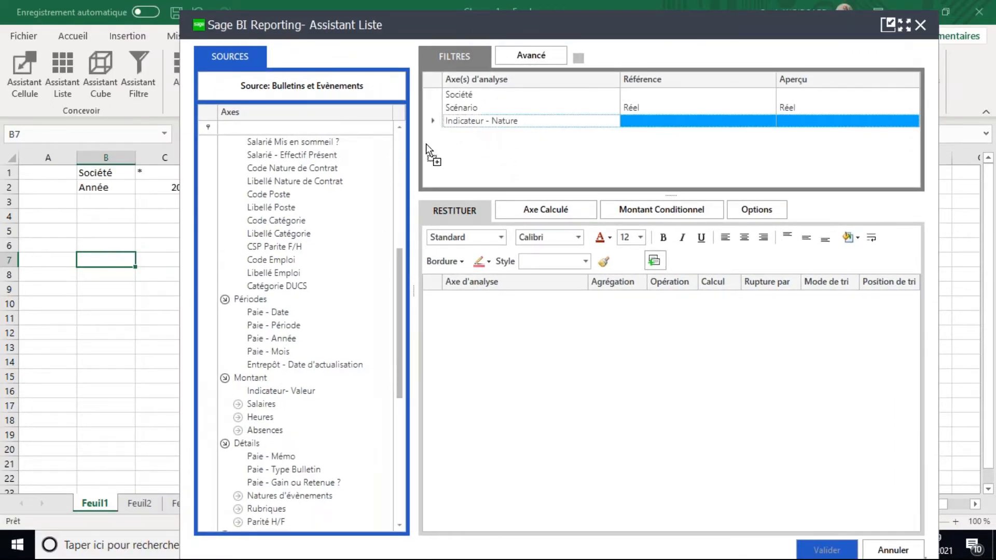
key(Delete)
key(Delete)
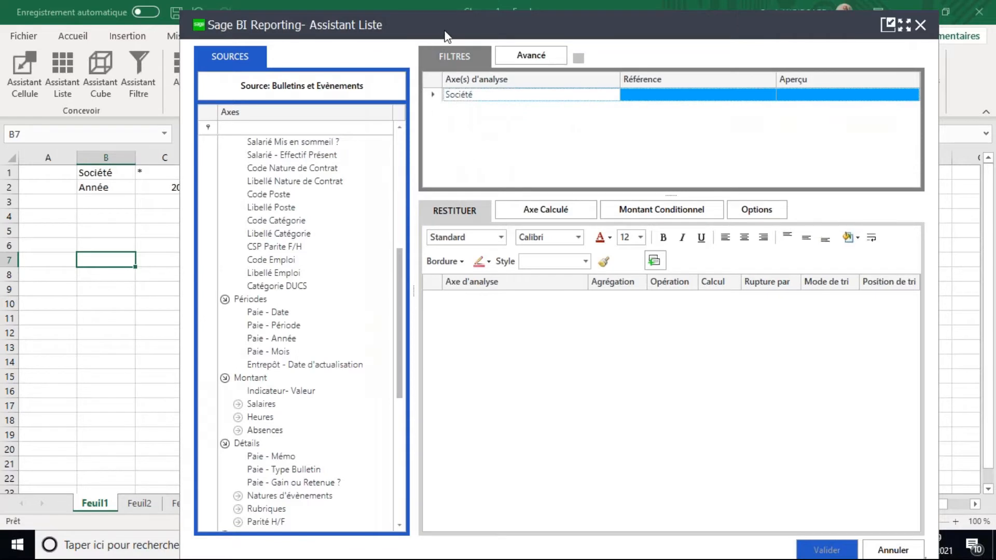
drag(445, 30, 469, 43)
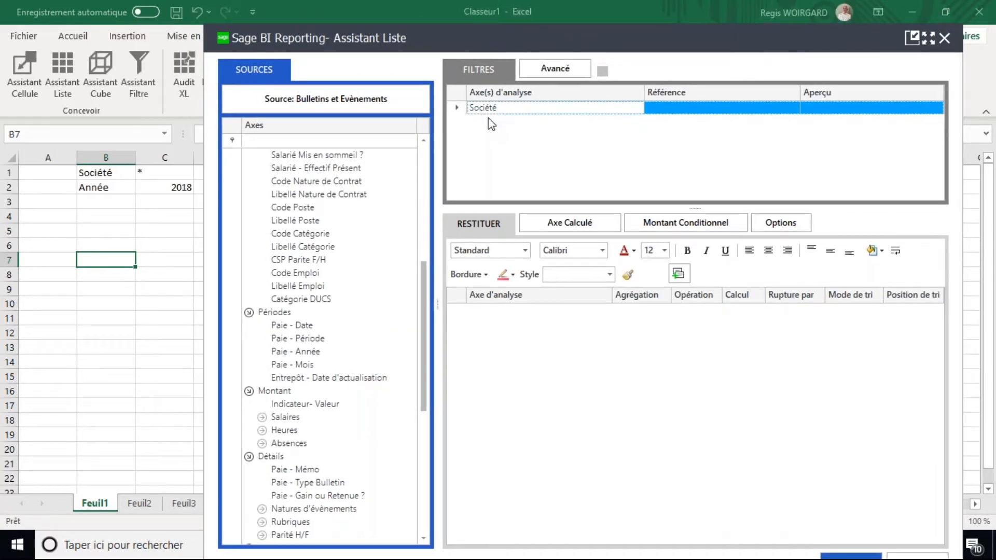
Add Paie - Année and Indicateur- Valeur as filters, with the reference <>0 for Indicateur- Valeur
click(309, 353)
drag(309, 358, 528, 158)
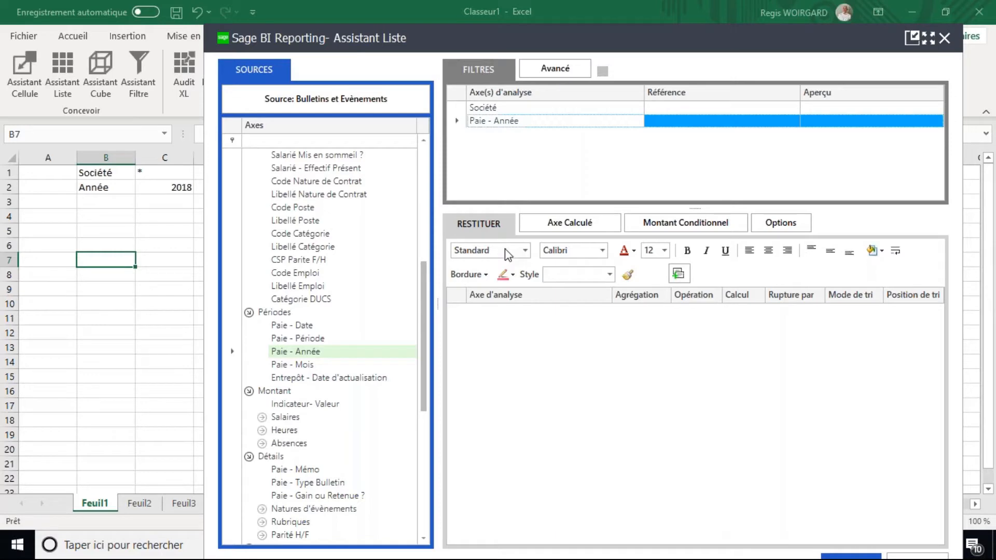
drag(314, 407, 634, 188)
click(666, 139)
text(<>0)
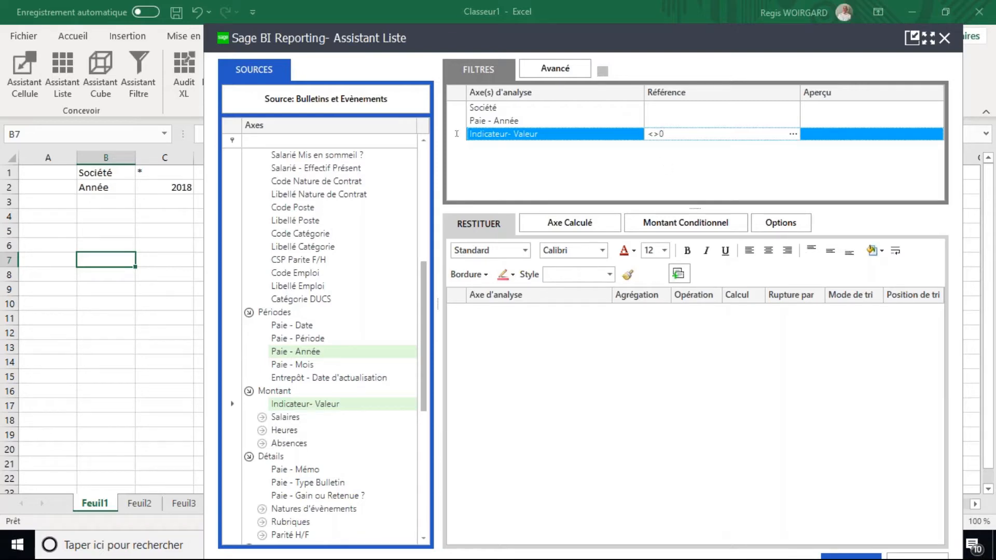
Link the Société filter to cell $C$1 and the Paie - Année filter to cell $C$2
click(671, 110)
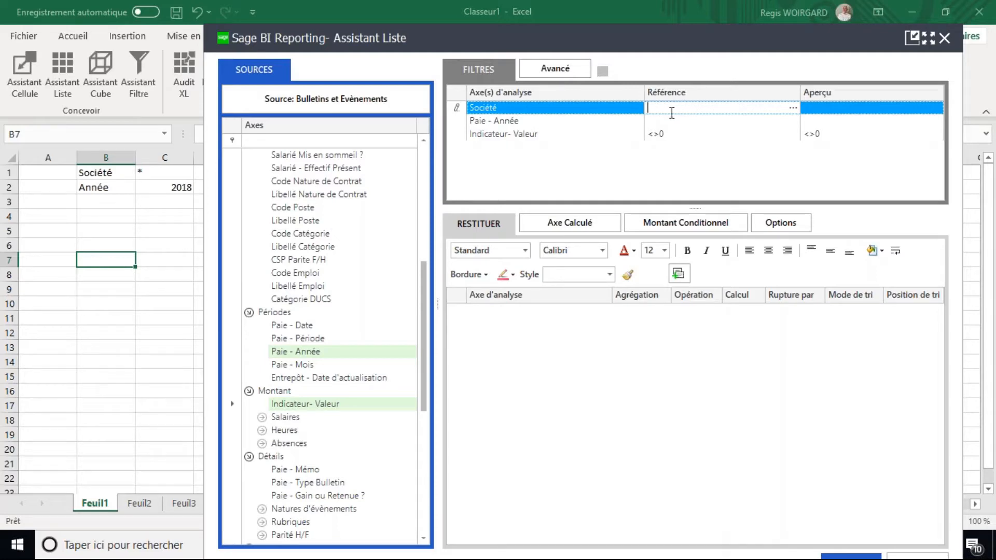
click(159, 176)
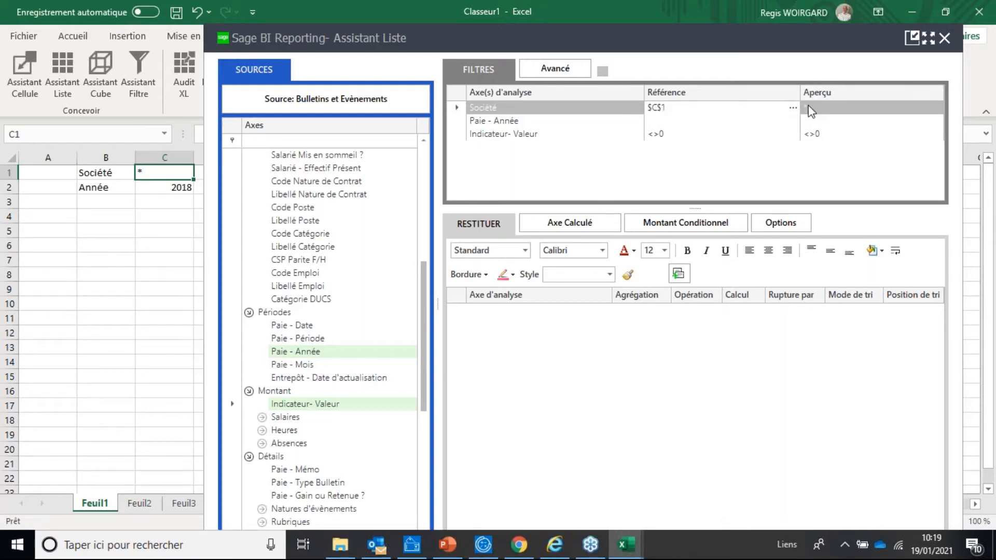
click(653, 122)
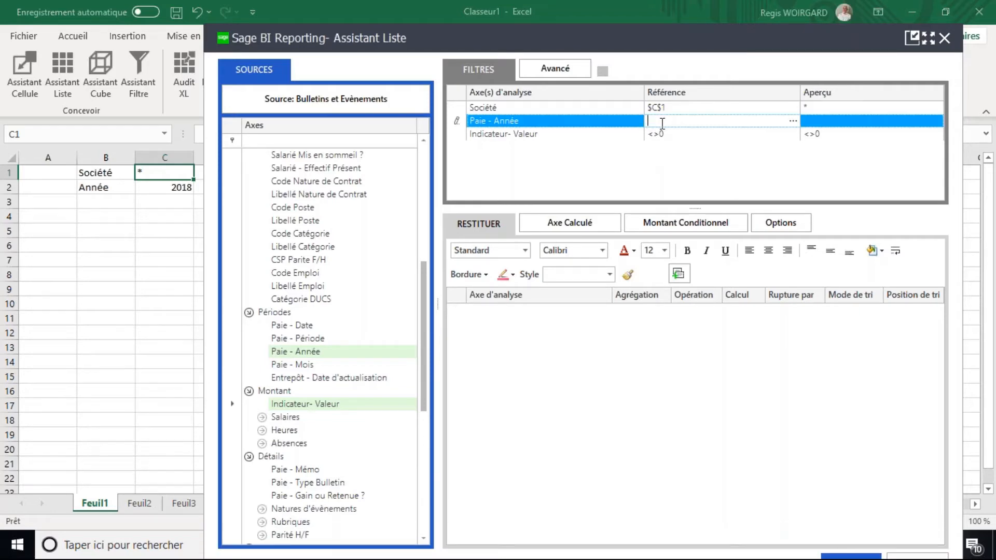
click(156, 188)
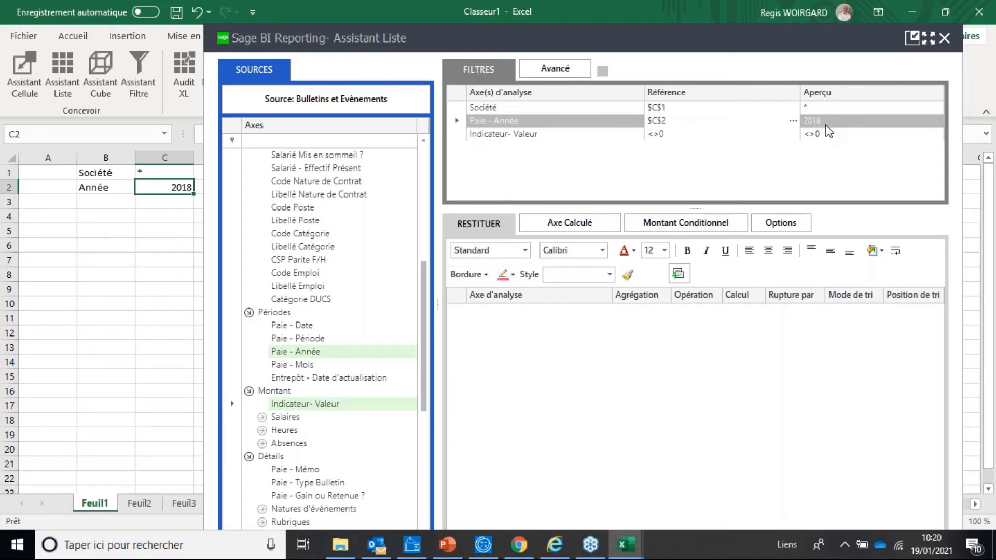
click(720, 166)
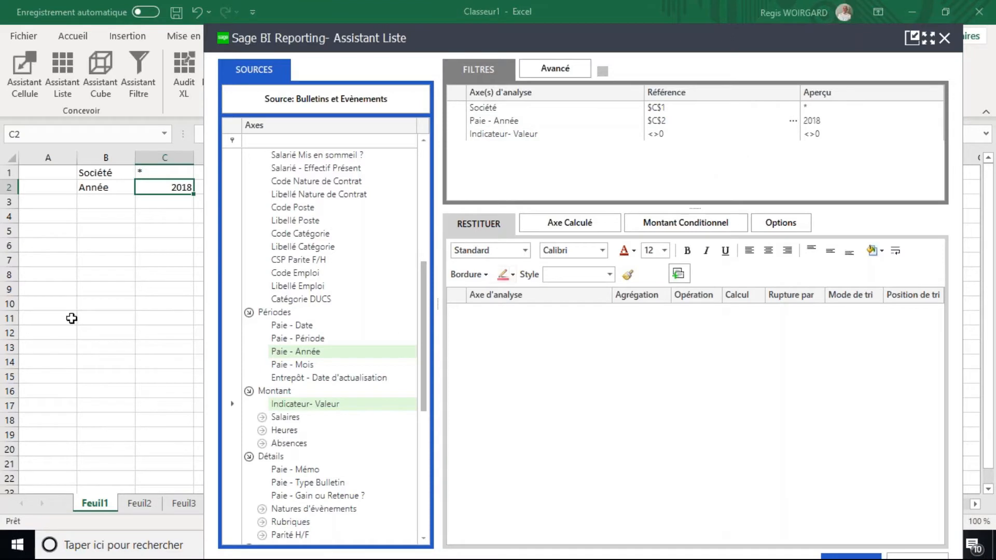
Add Libellé Département from the Organisation axes as the first output column of the list
click(94, 290)
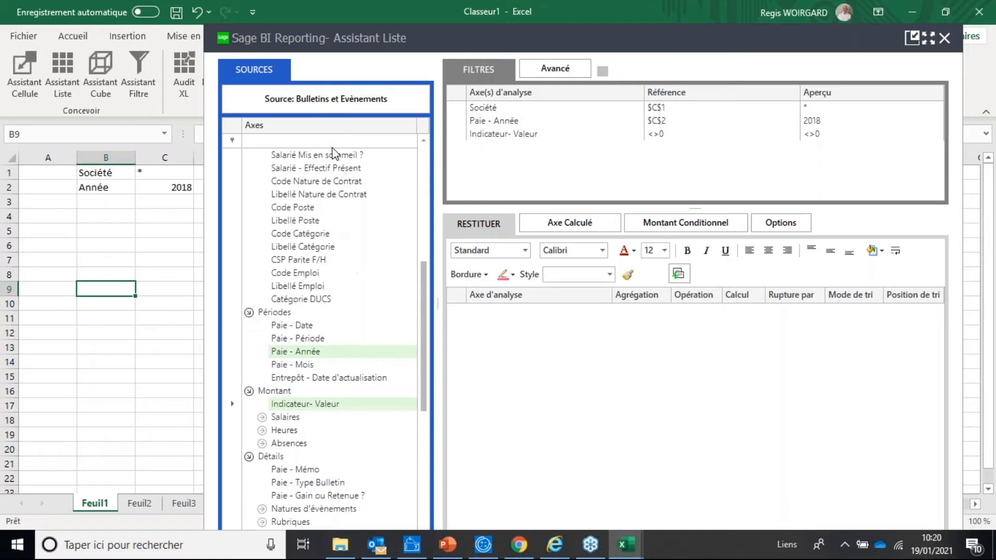
scroll(340, 216, up, 1)
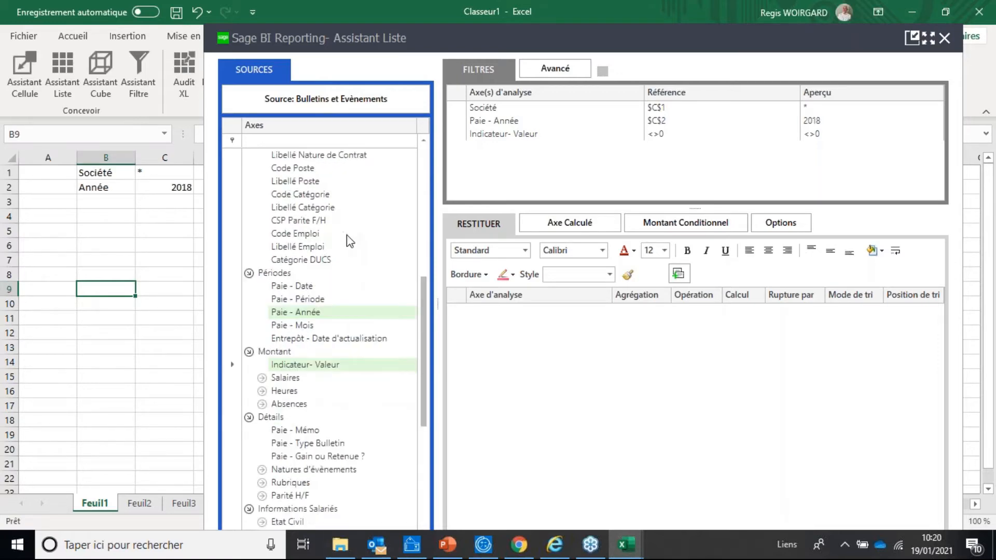
scroll(351, 249, up, 2)
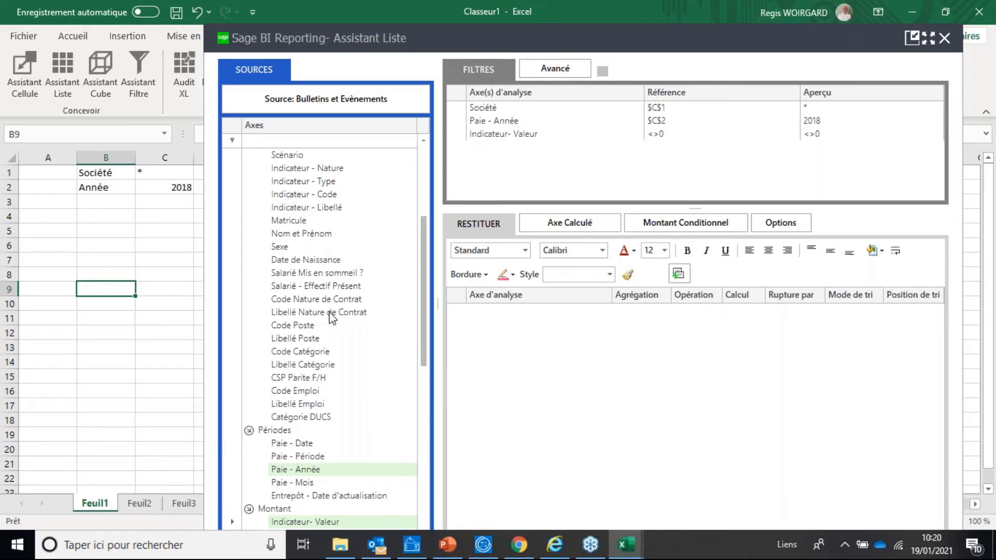
scroll(316, 270, up, 1)
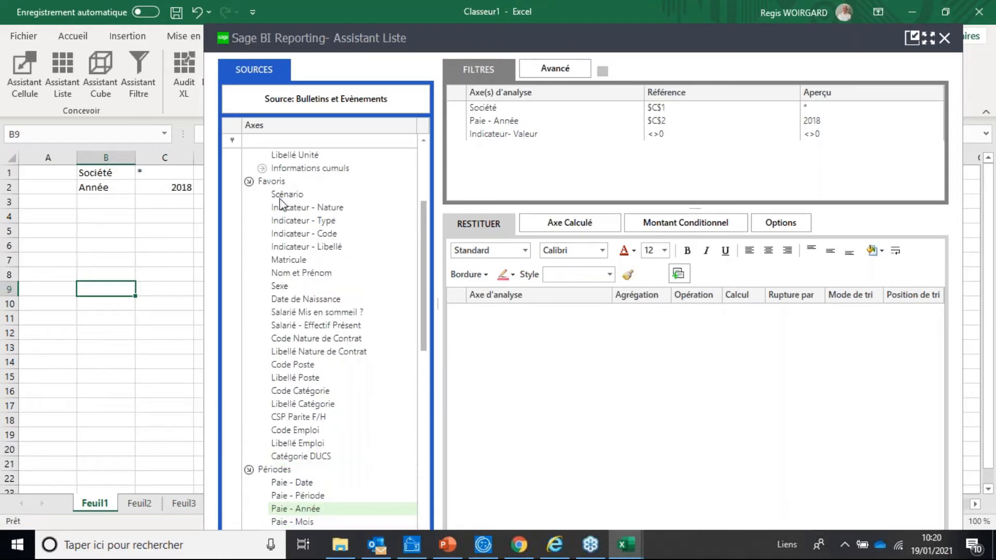
scroll(298, 200, up, 4)
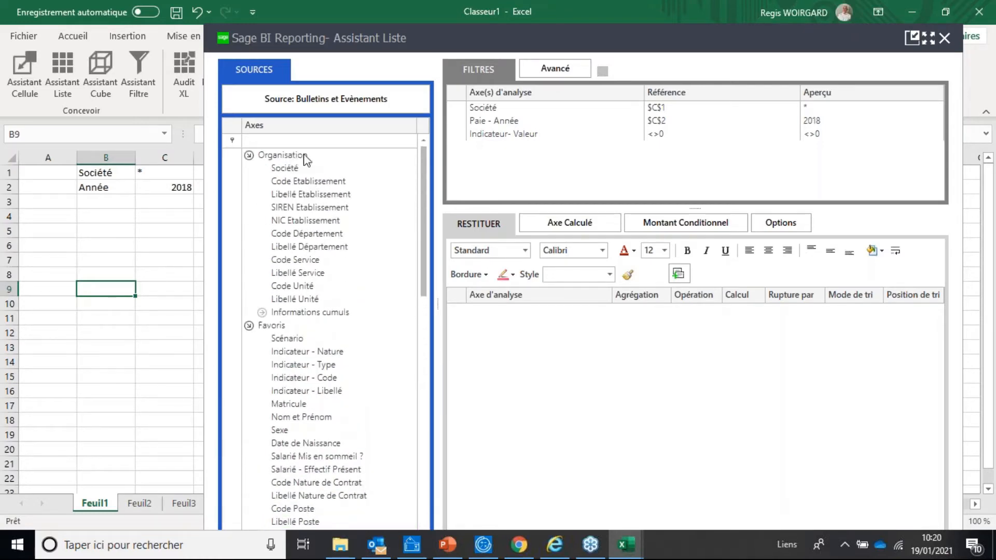
click(311, 245)
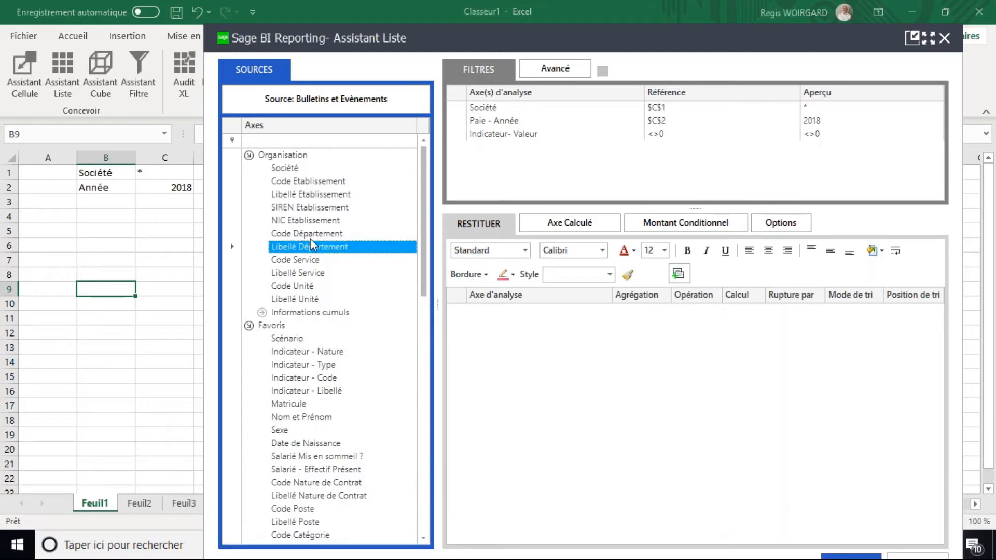
drag(301, 248, 503, 353)
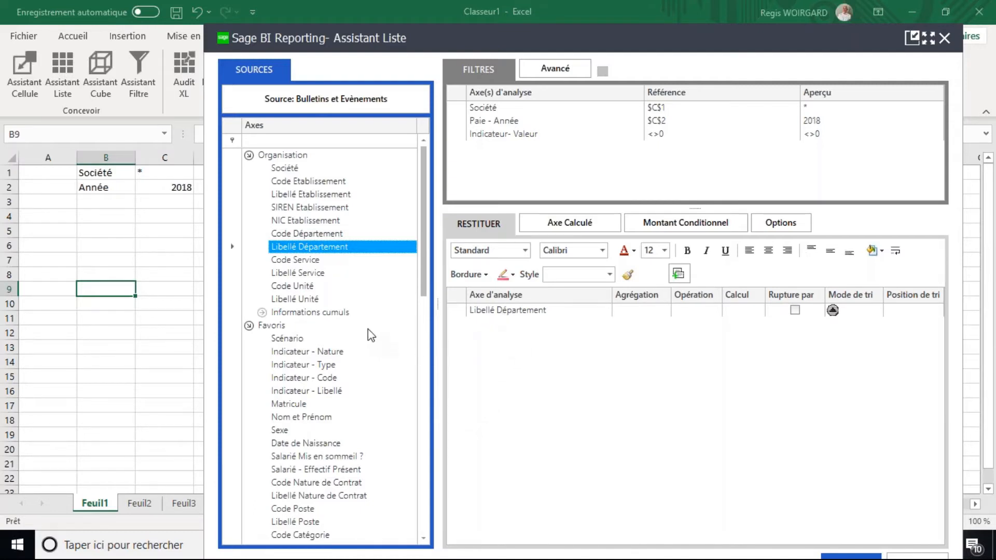
Add Nom et Prénom from the Favoris axes as an output column below Libellé Département
scroll(367, 322, down, 1)
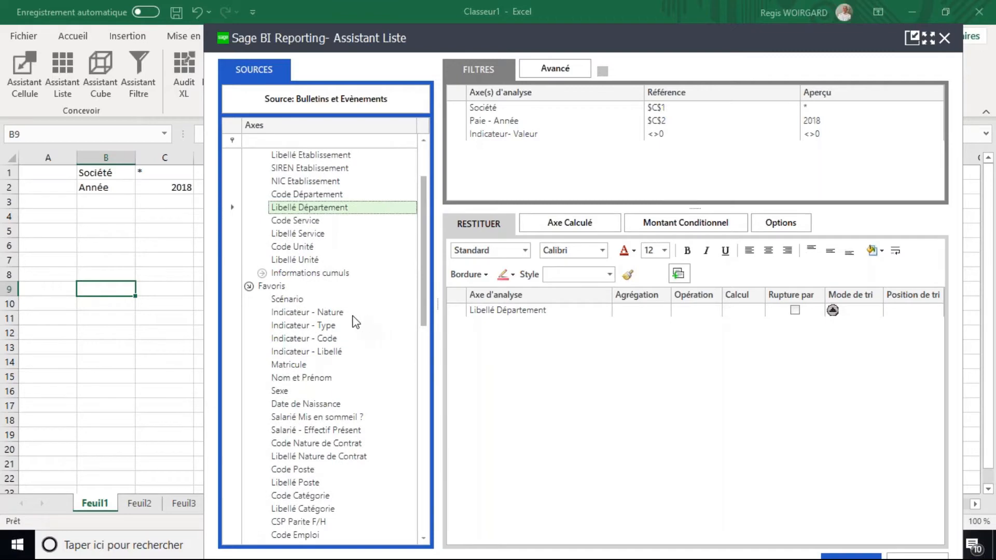
scroll(356, 321, down, 4)
scroll(348, 343, down, 4)
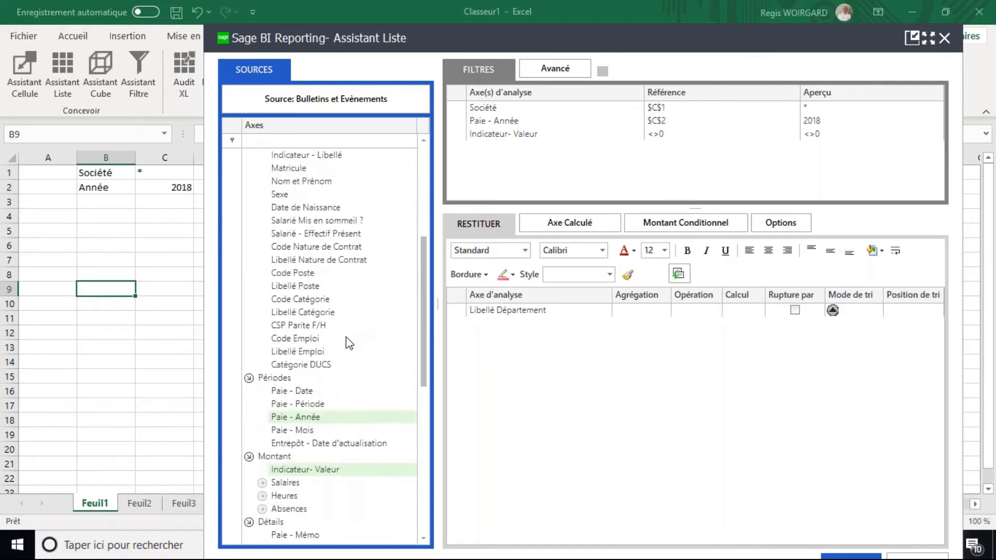
scroll(346, 345, up, 3)
drag(314, 185, 513, 338)
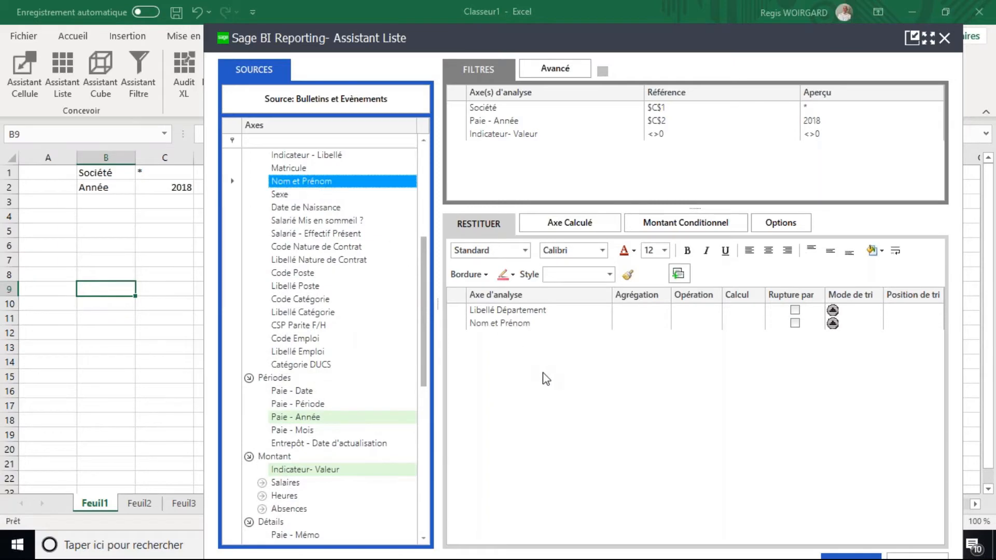
Add the Brut and Cotisations Patronales amounts from the Salaires group to the list's output columns
click(263, 483)
scroll(398, 431, down, 2)
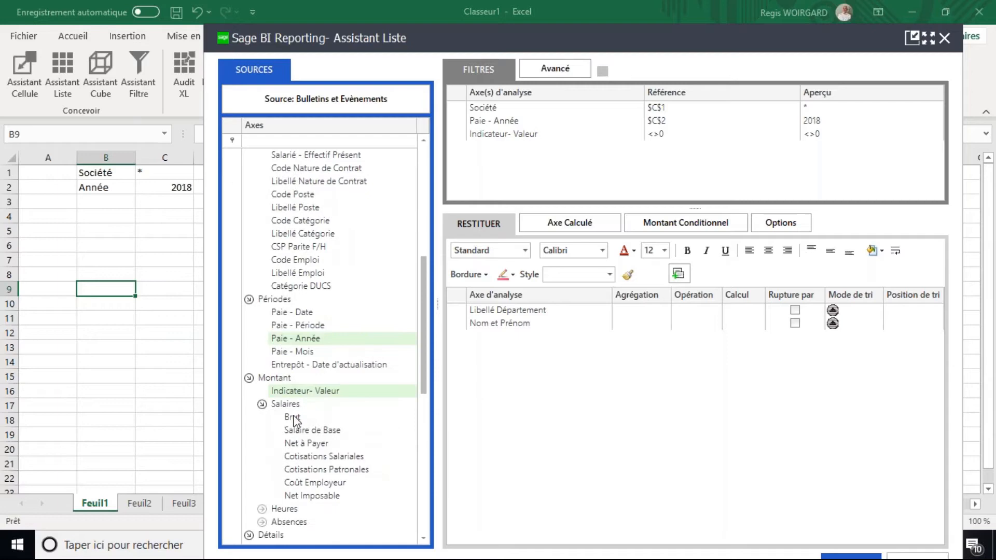
drag(293, 420, 499, 361)
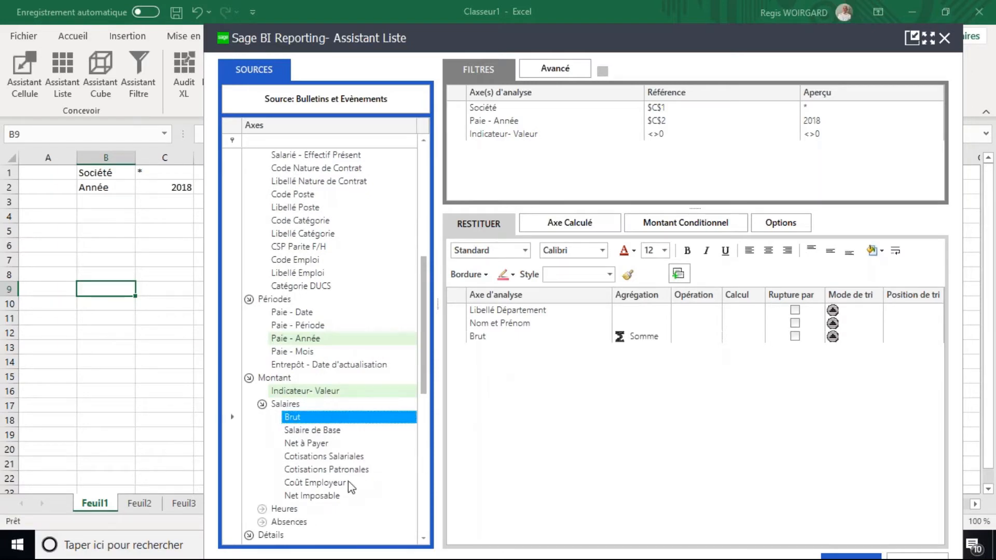
drag(337, 470, 519, 405)
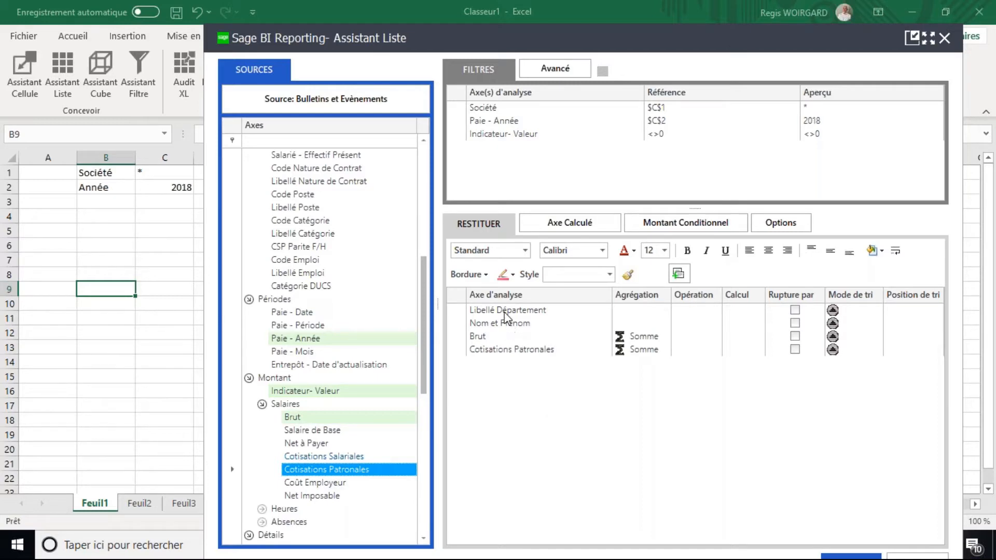
Enable the break (Rupture par) on Libellé Département, generate the list in the sheet and review its department subtotals
click(795, 310)
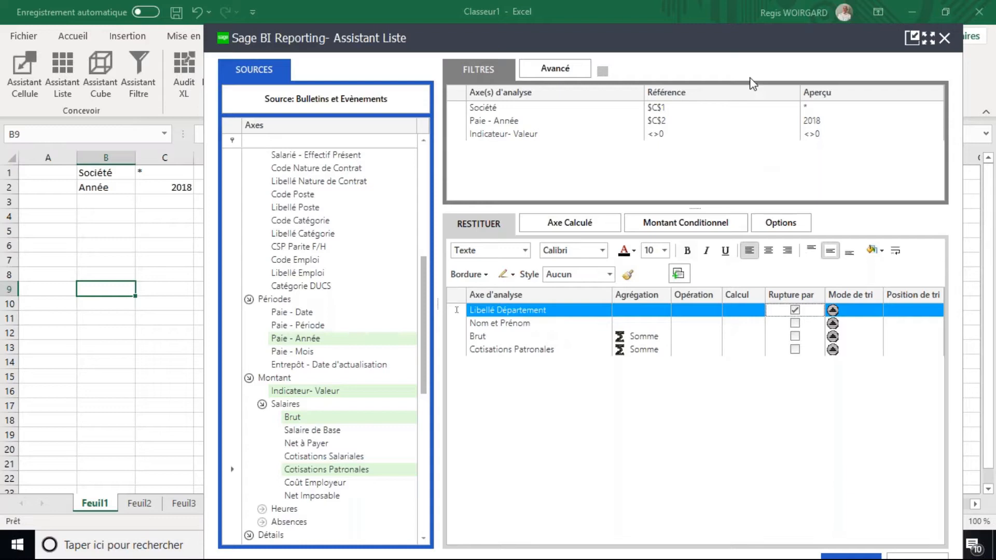
drag(670, 35, 672, 13)
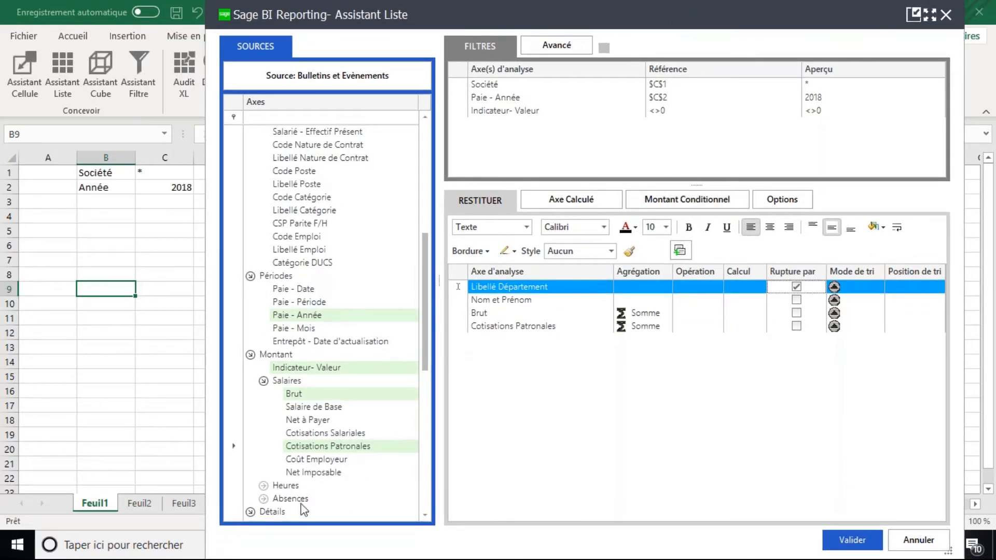
click(838, 536)
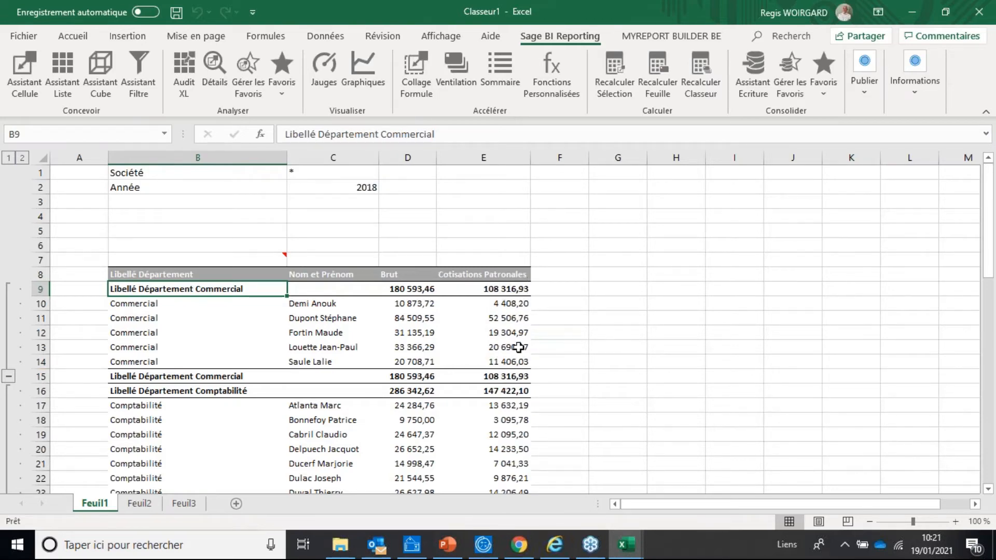
scroll(520, 347, down, 15)
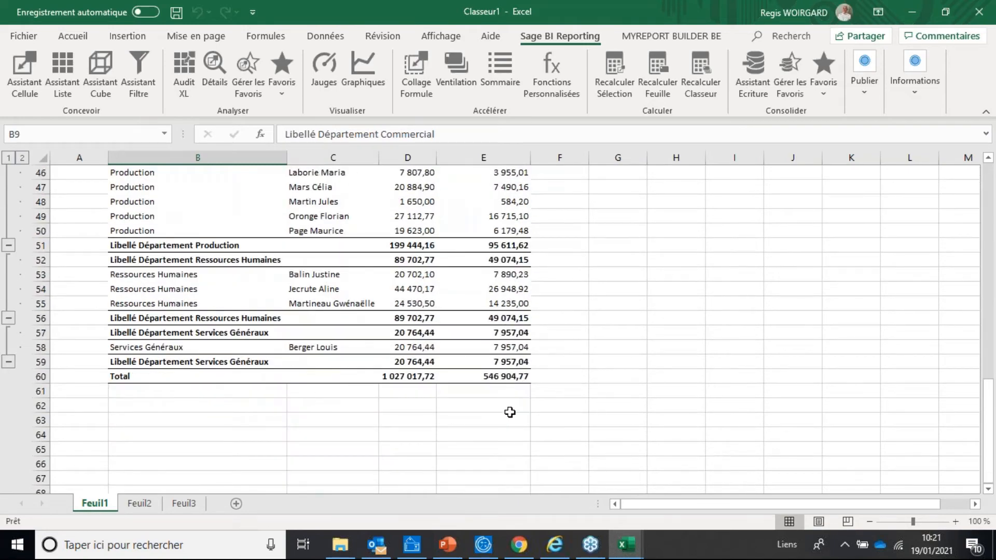
scroll(534, 411, up, 10)
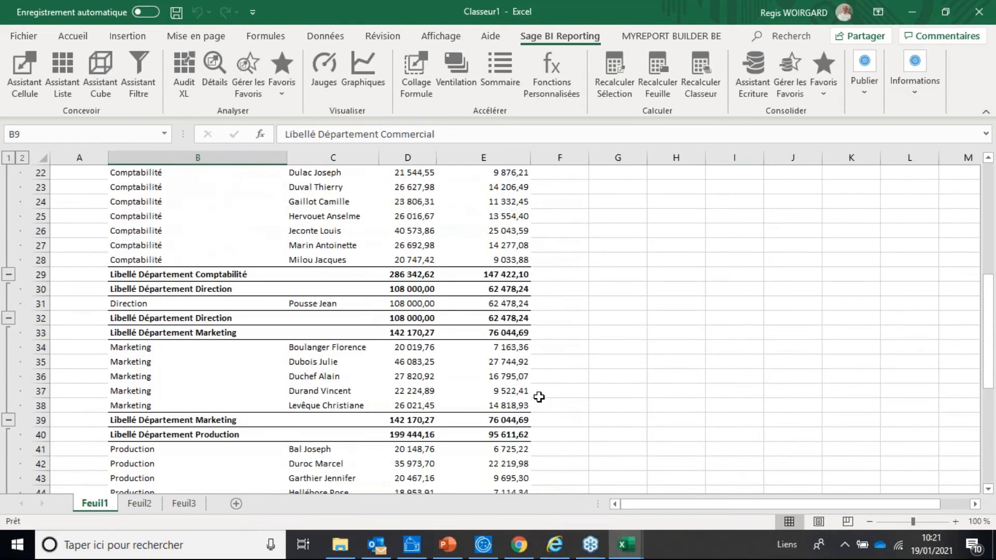
scroll(516, 311, up, 2)
scroll(562, 316, up, 3)
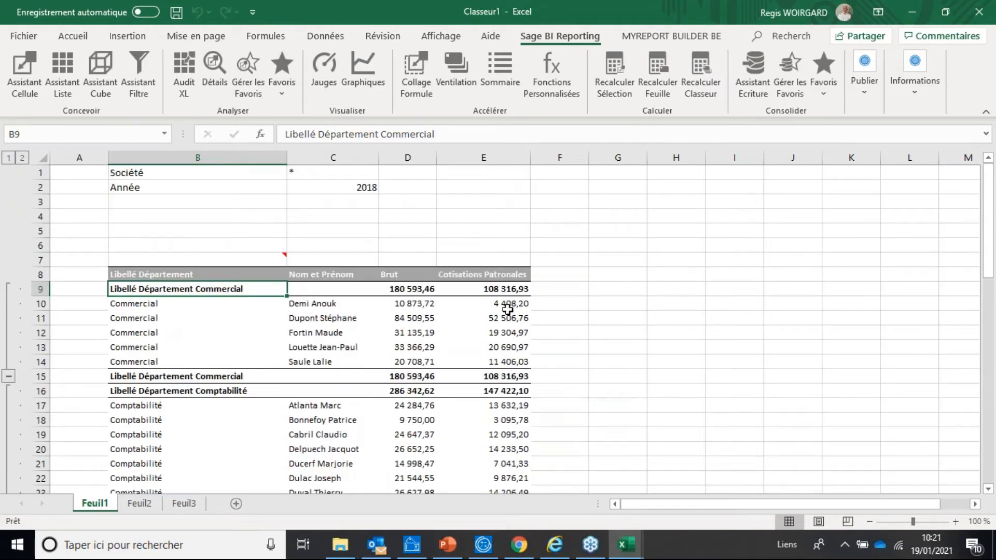
Change the Année value in cell C2 to 2017 using its filter list and check the refreshed report
click(354, 186)
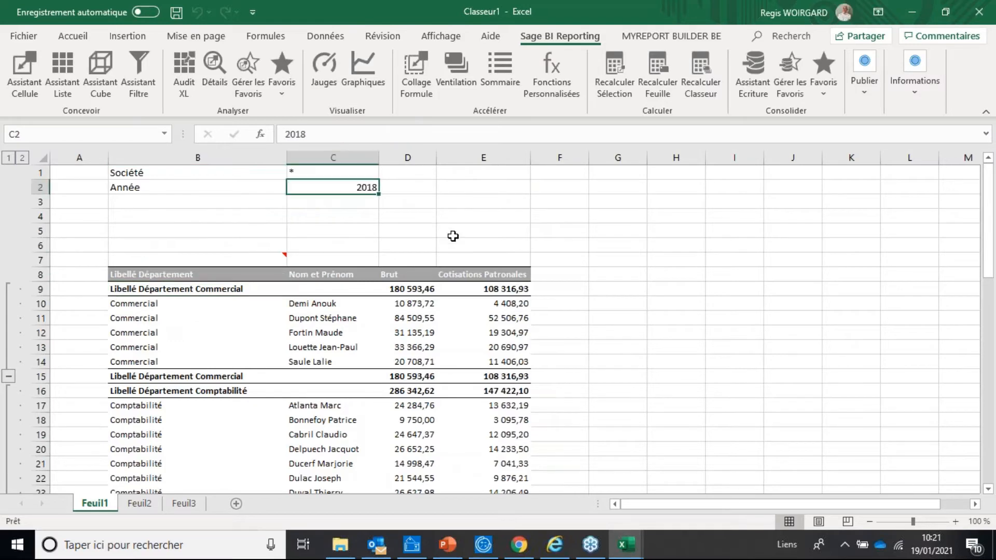
double_click(349, 188)
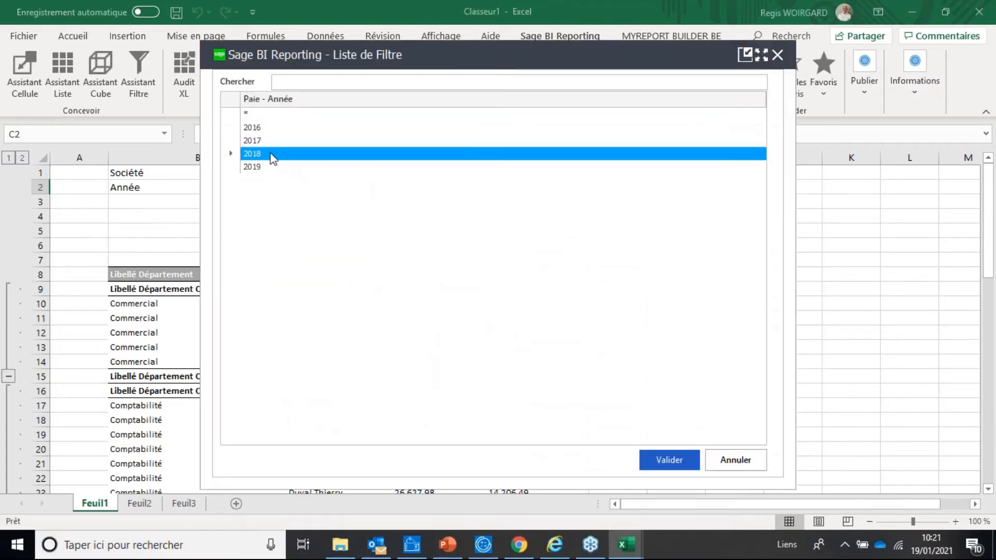
click(262, 144)
click(674, 460)
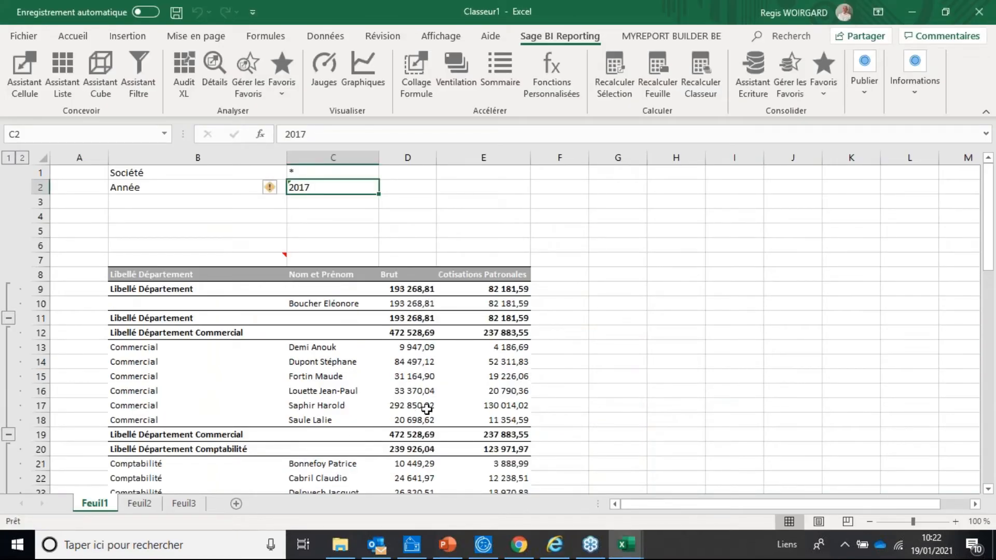
scroll(462, 423, down, 6)
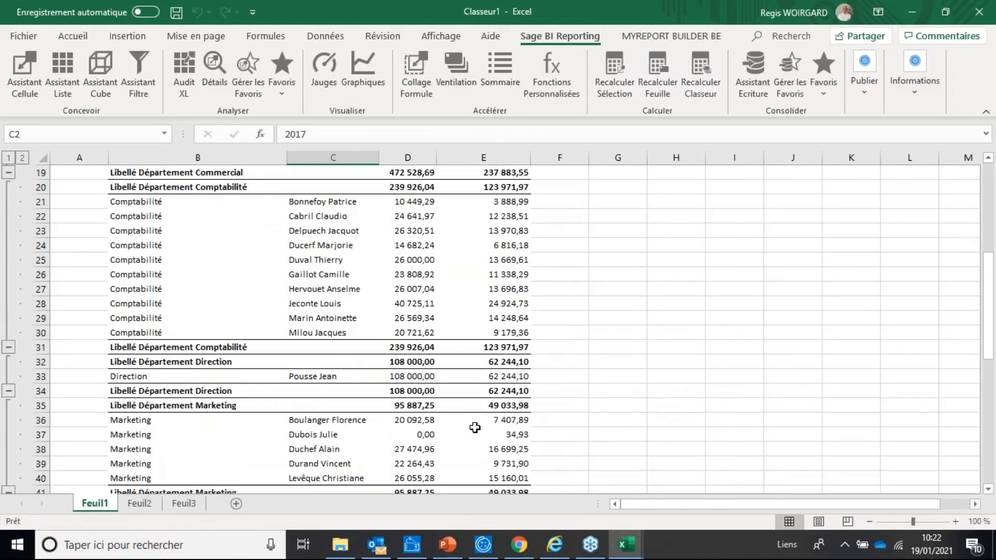
scroll(475, 427, up, 6)
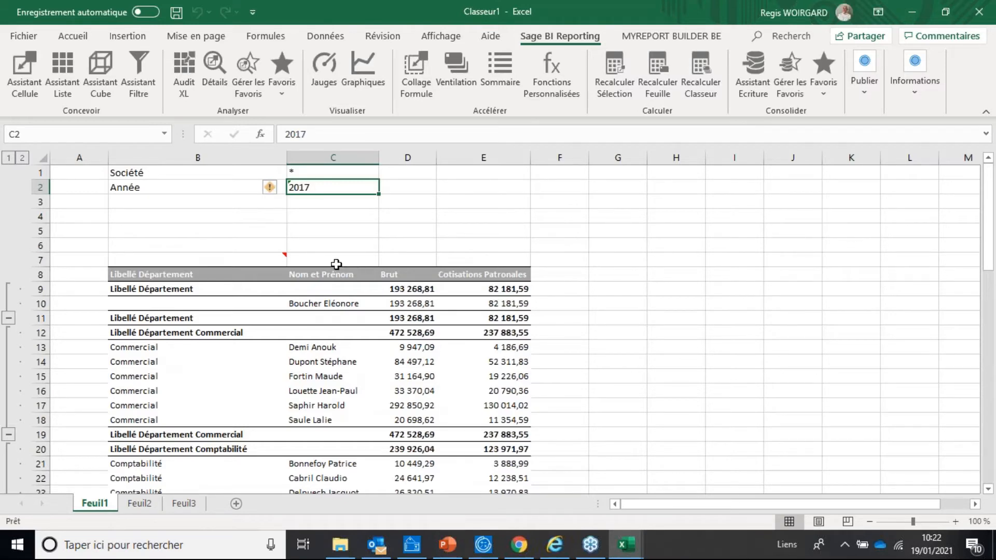
Reopen the list definition from cell B7, set its format option to Format Office and regenerate the list
click(267, 258)
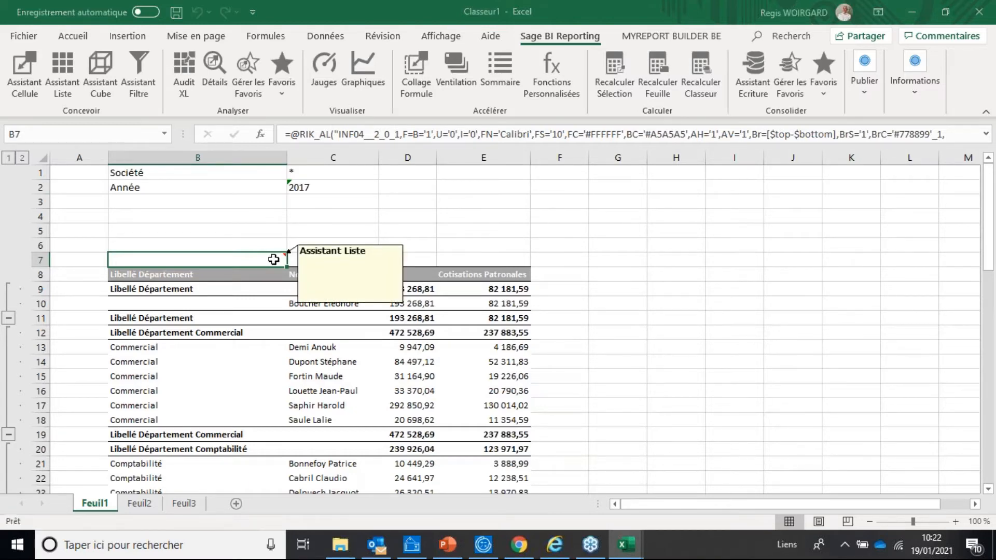
double_click(273, 260)
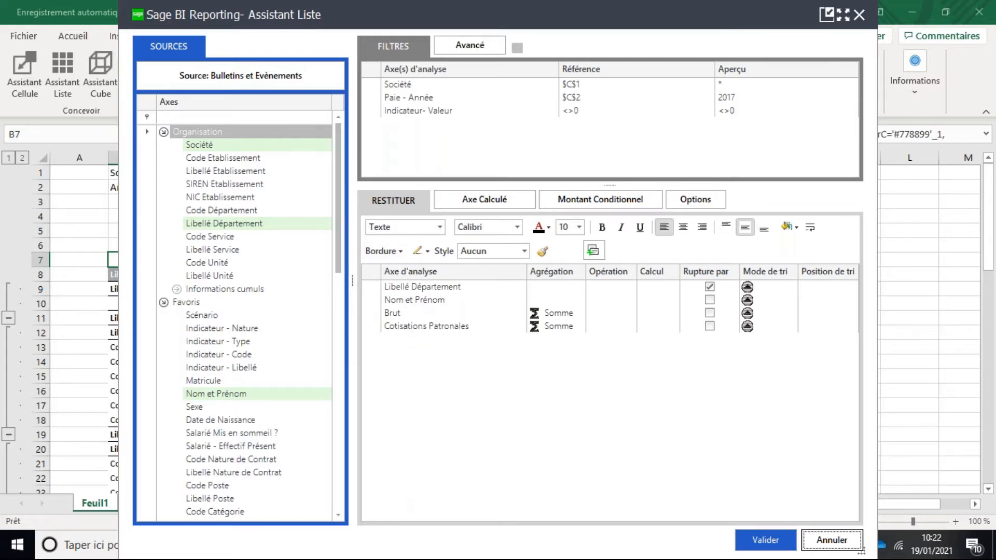
click(690, 202)
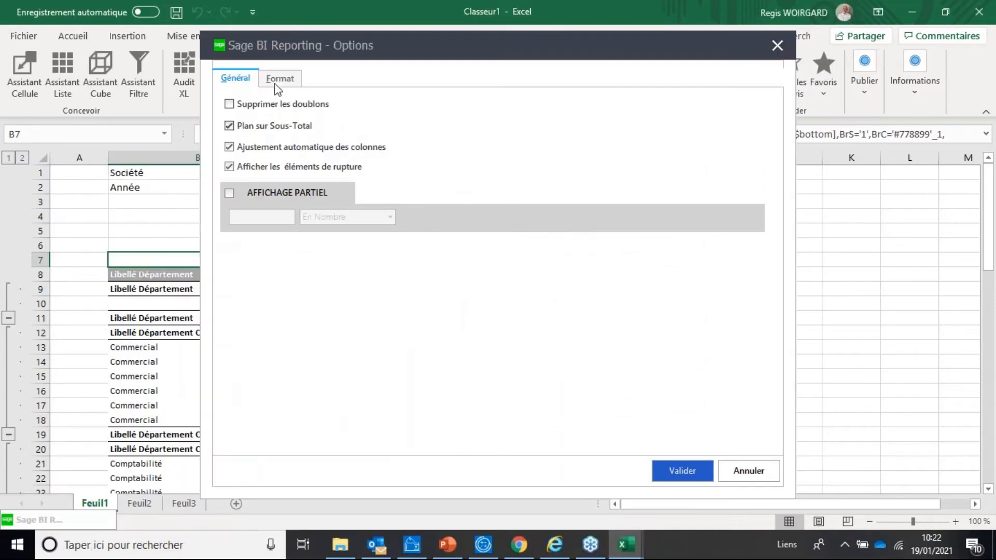
click(276, 83)
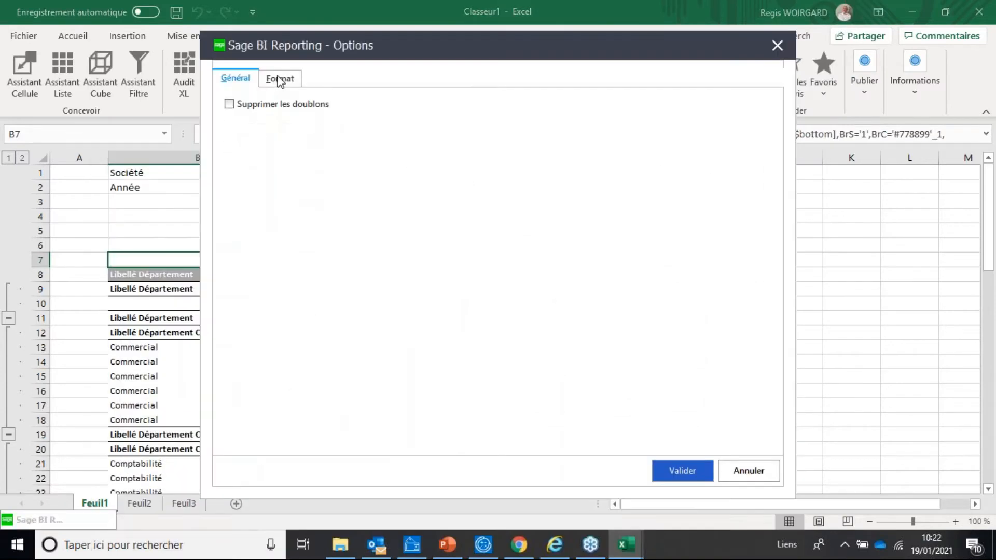
click(310, 99)
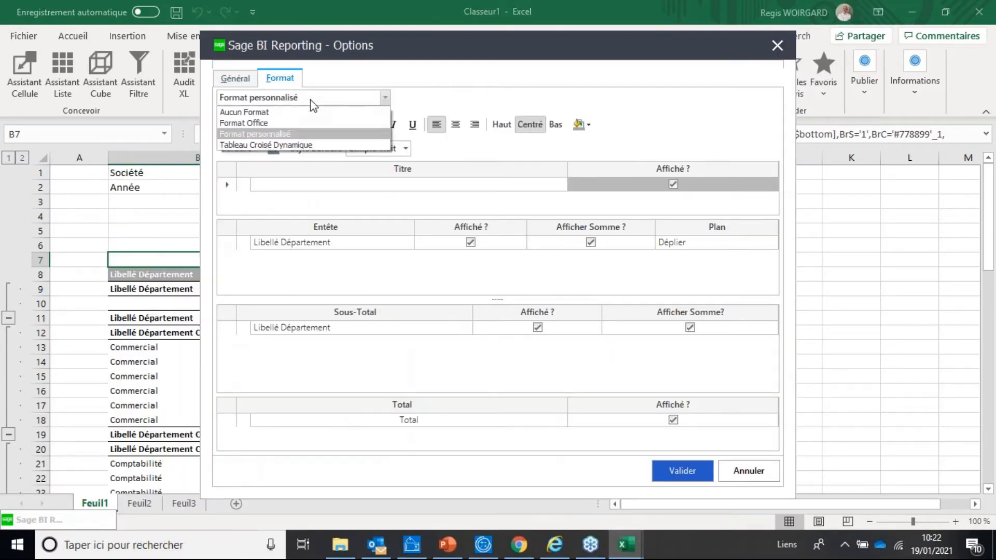
click(282, 115)
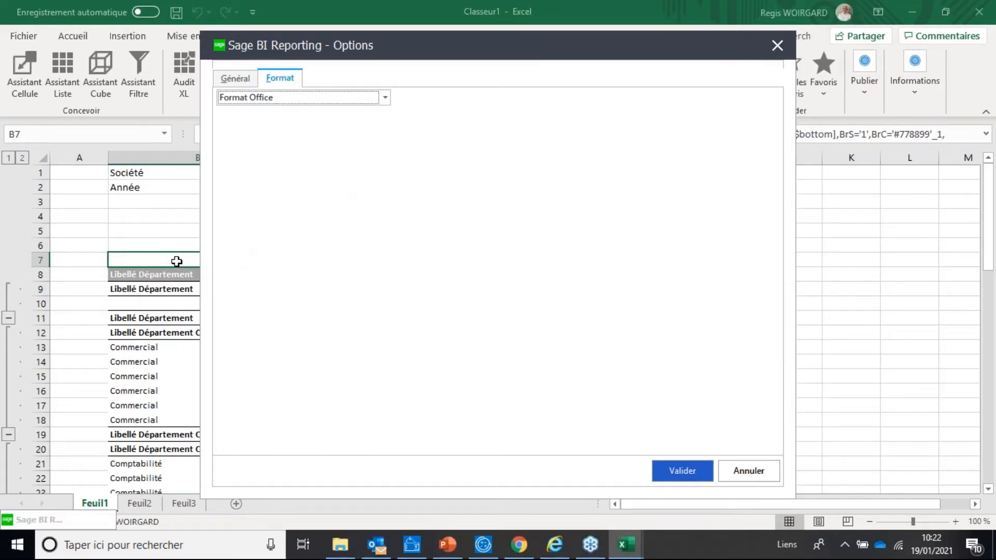
click(686, 469)
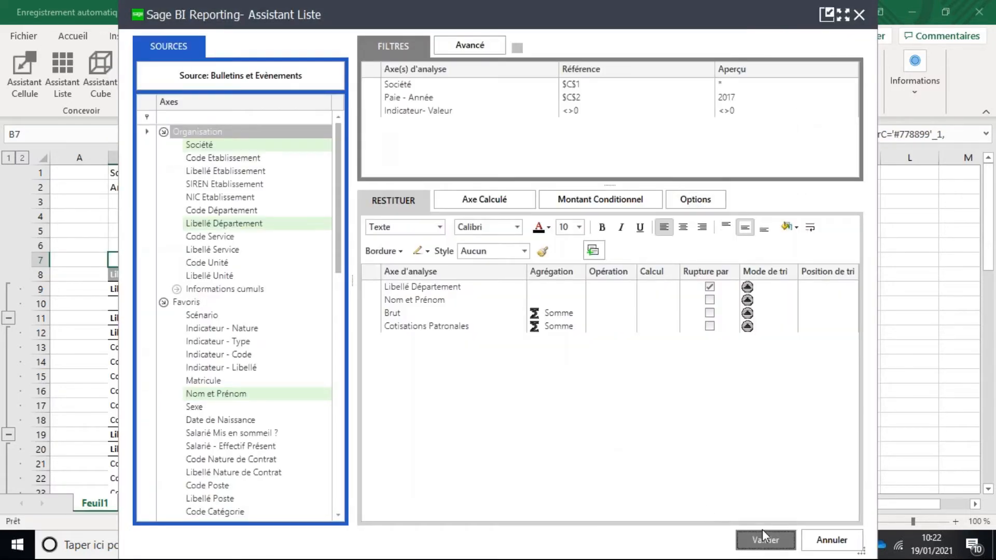
click(761, 529)
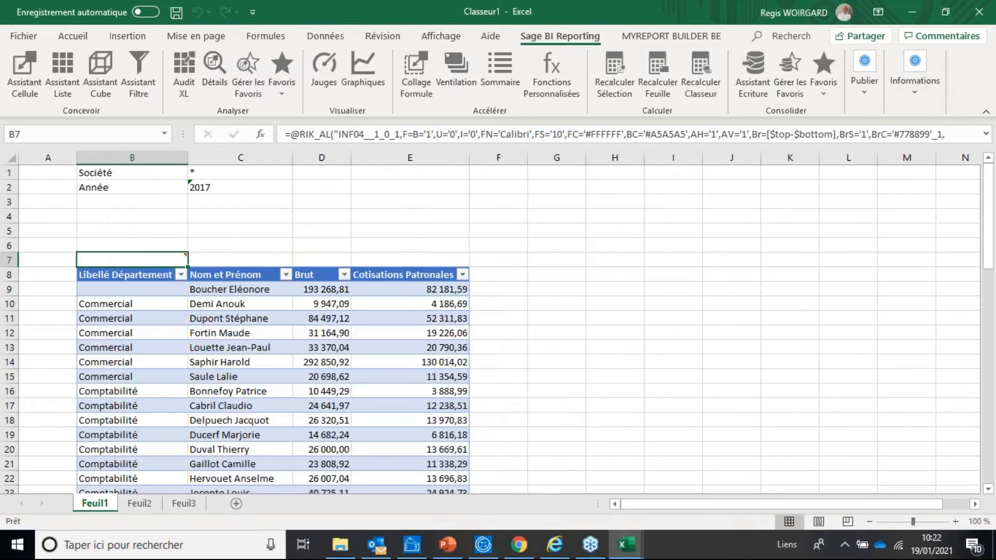
Examine the filter choices of the Libellé Département column in the formatted table, leaving the data unfiltered
scroll(500, 356, down, 2)
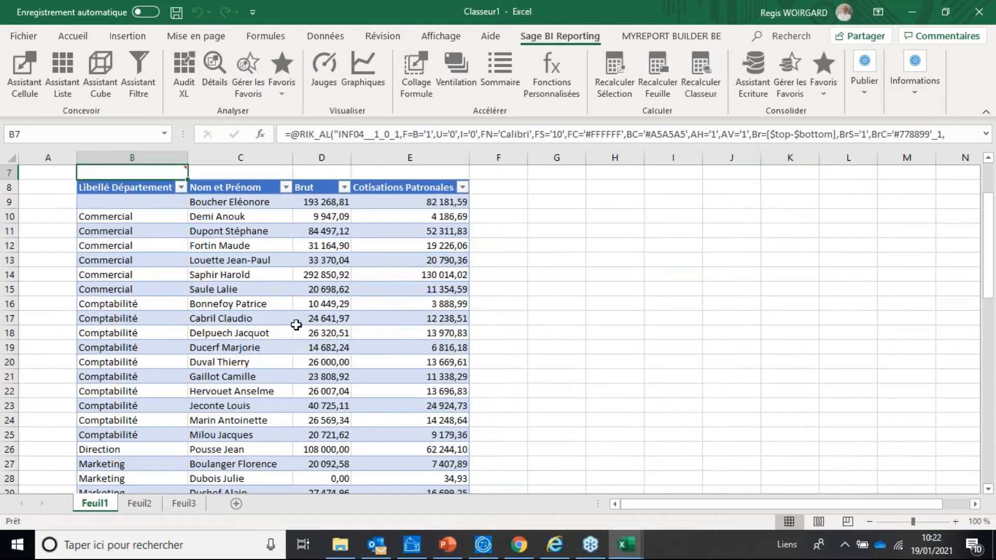
click(180, 187)
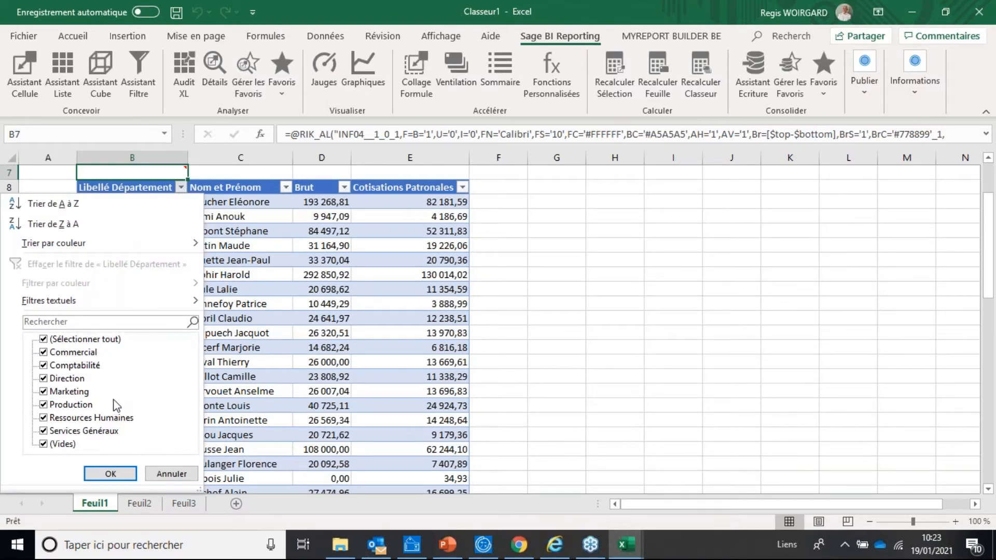
click(645, 284)
scroll(569, 298, up, 2)
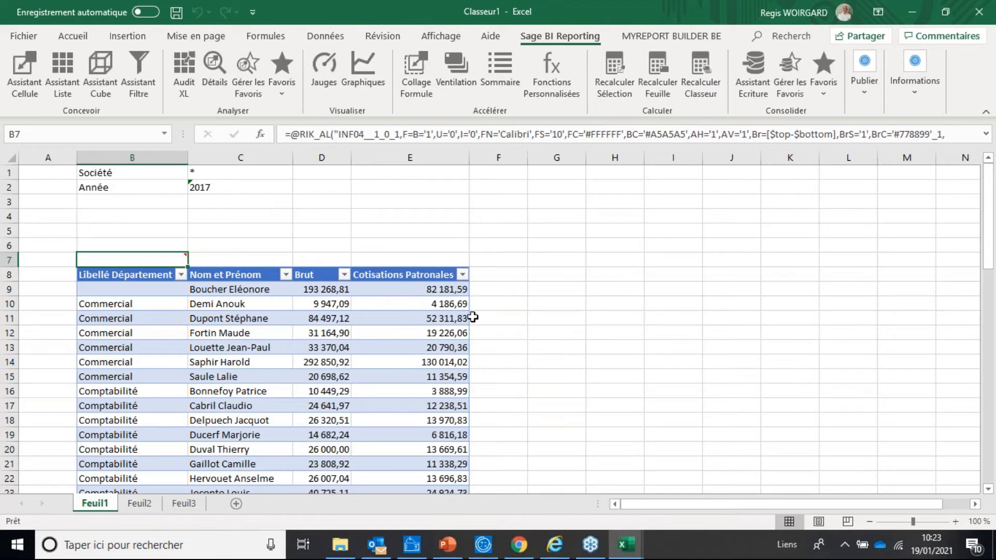
Add a calculated column in F, starting at F9, that sums Brut and Cotisations Patronales for each table row
click(504, 273)
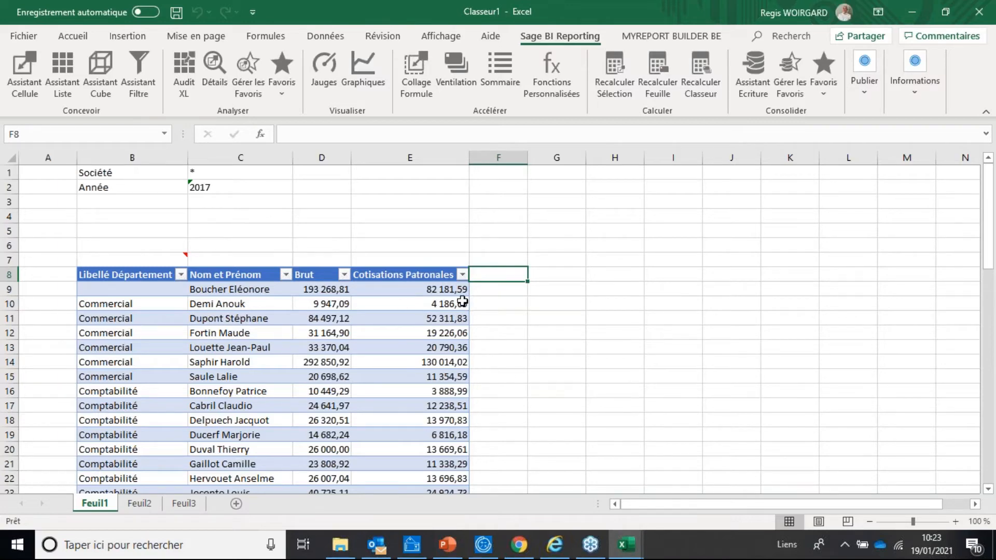
click(494, 294)
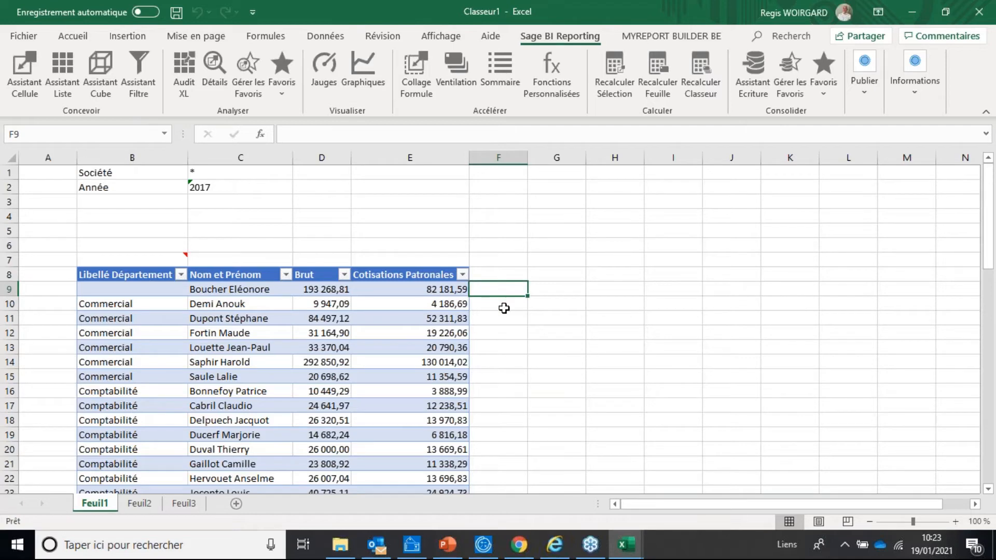
text(+)
click(335, 291)
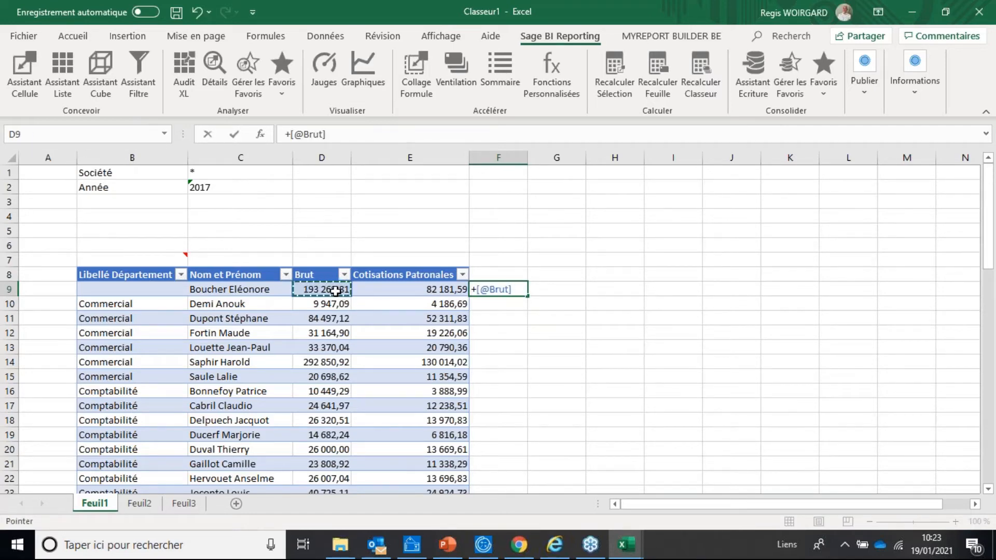
text(+)
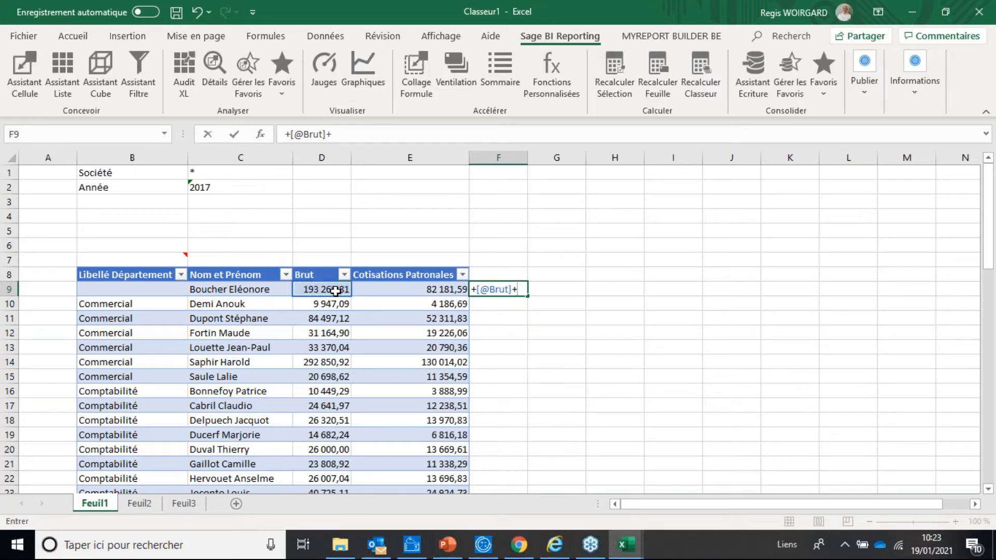
click(429, 290)
key(Return)
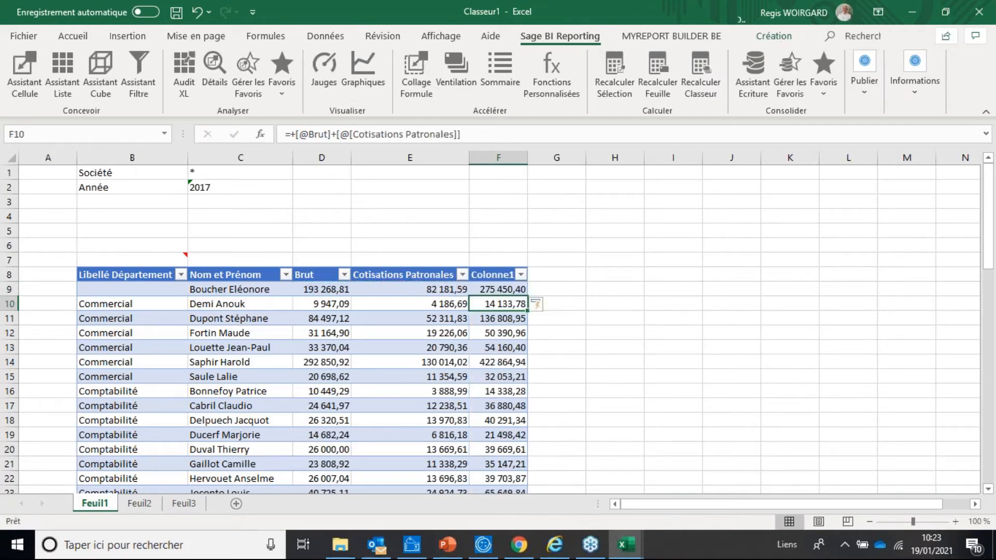
In the Total row of the new column, enter a formula adding the Brut and Cotisations Patronales totals
scroll(508, 347, down, 10)
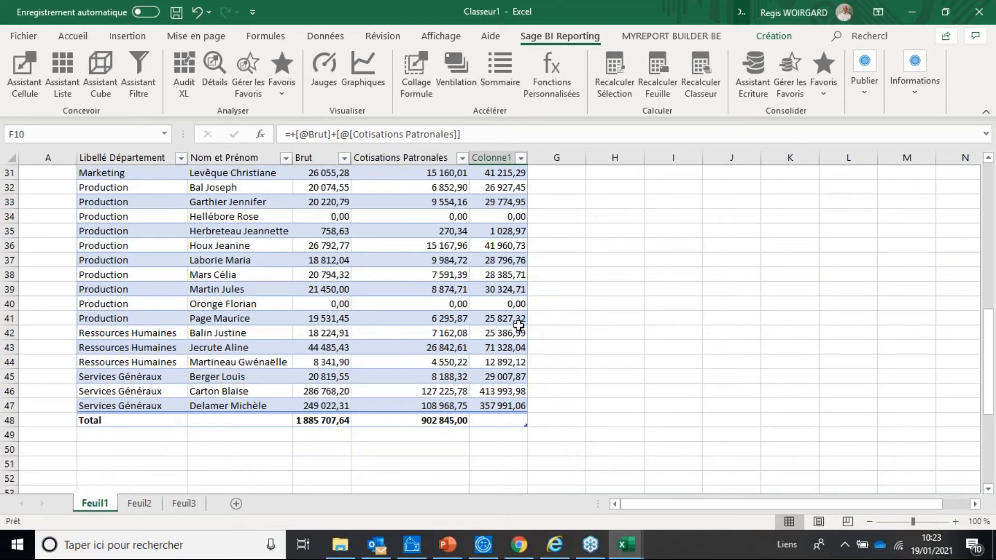
scroll(519, 326, up, 1)
scroll(518, 332, down, 1)
click(518, 428)
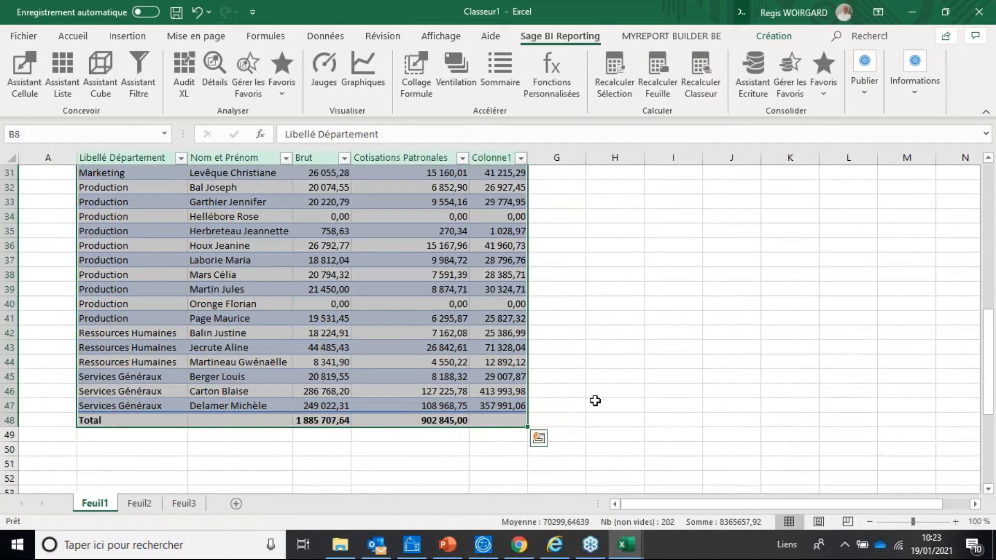
click(691, 392)
double_click(496, 420)
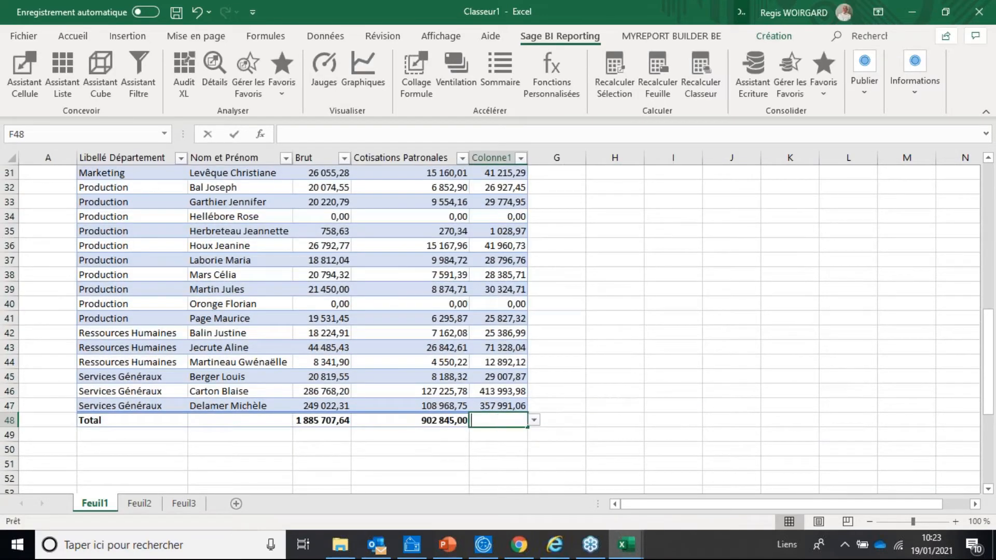
text(+)
click(328, 424)
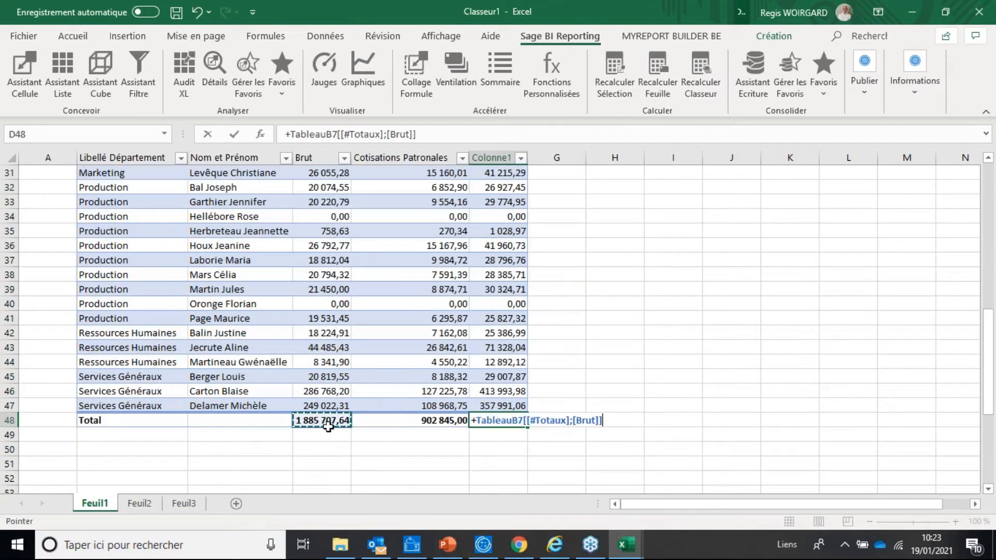
text(+)
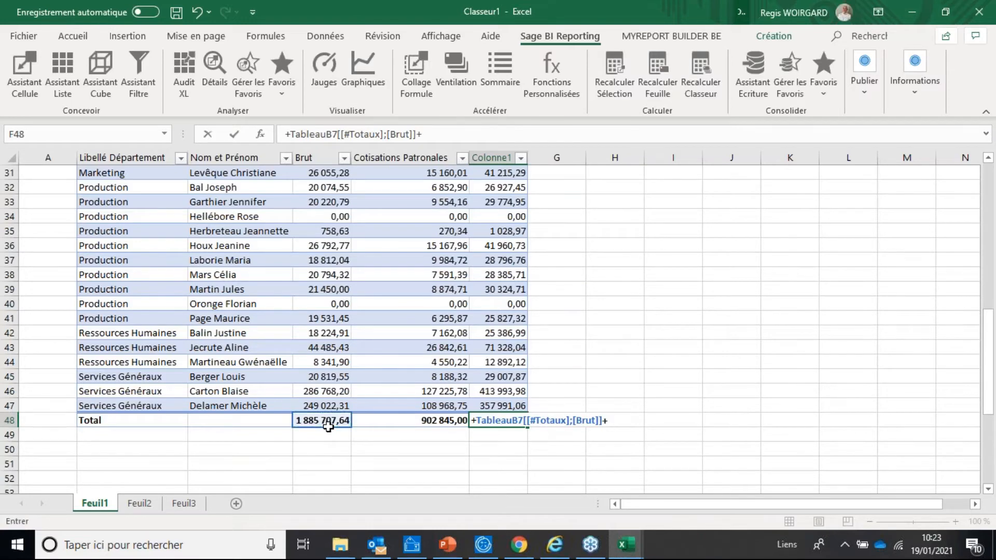
click(440, 417)
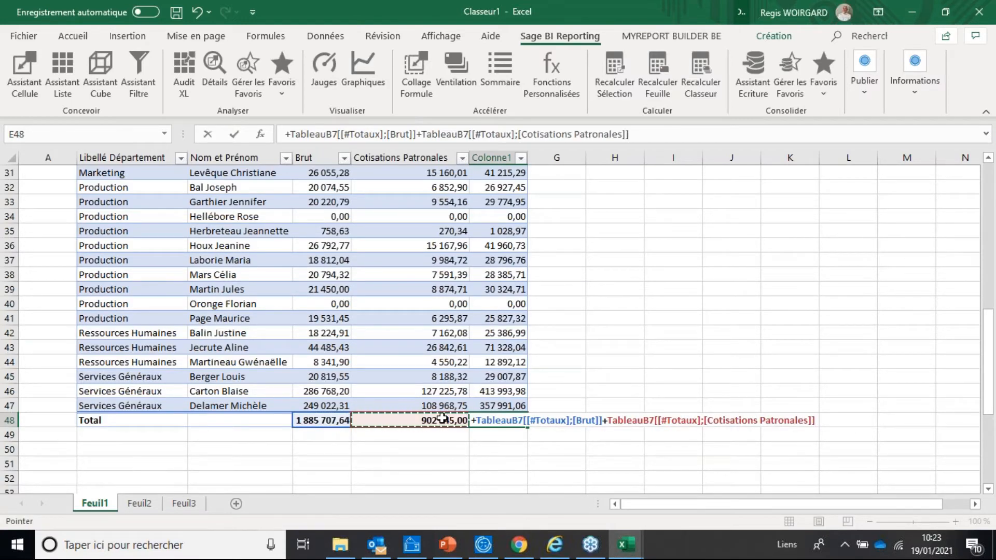
key(Return)
Rename the header of the calculated column in F8 as Masse salariale
scroll(581, 395, up, 5)
scroll(572, 352, up, 4)
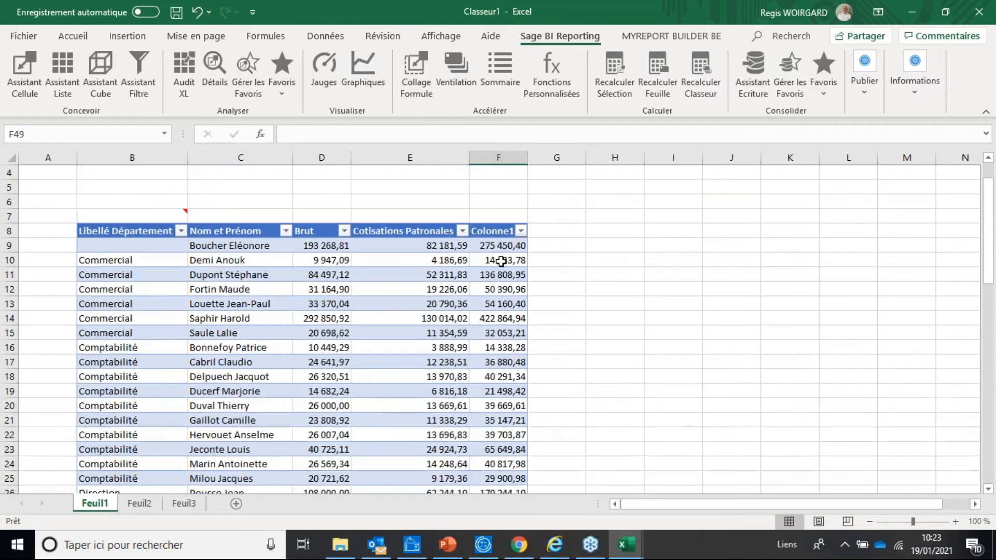
click(498, 231)
drag(328, 135, 273, 135)
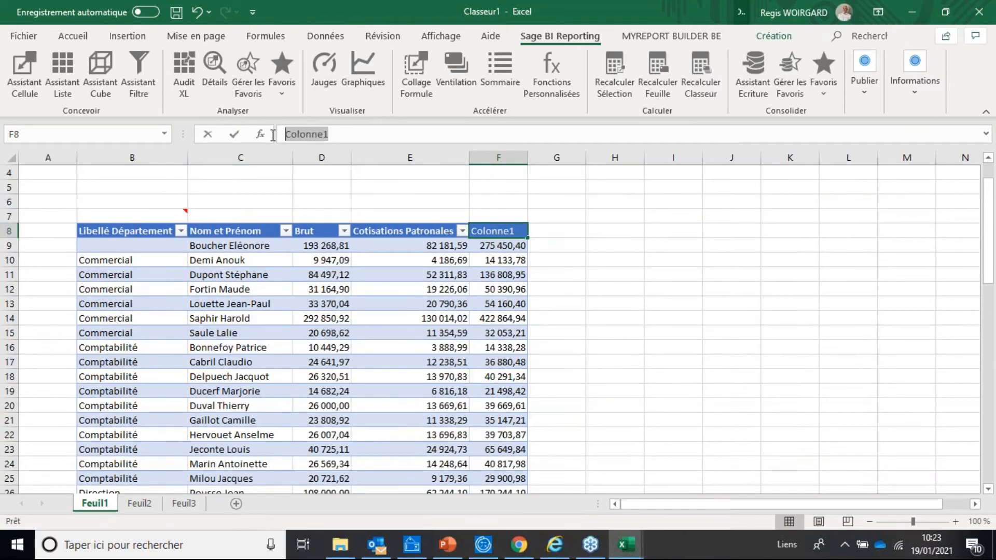
text(mAS)
key(BackSpace)
key(BackSpace)
key(BackSpace)
text(MAss)
key(BackSpace)
key(BackSpace)
key(BackSpace)
text(asse salariale)
key(Return)
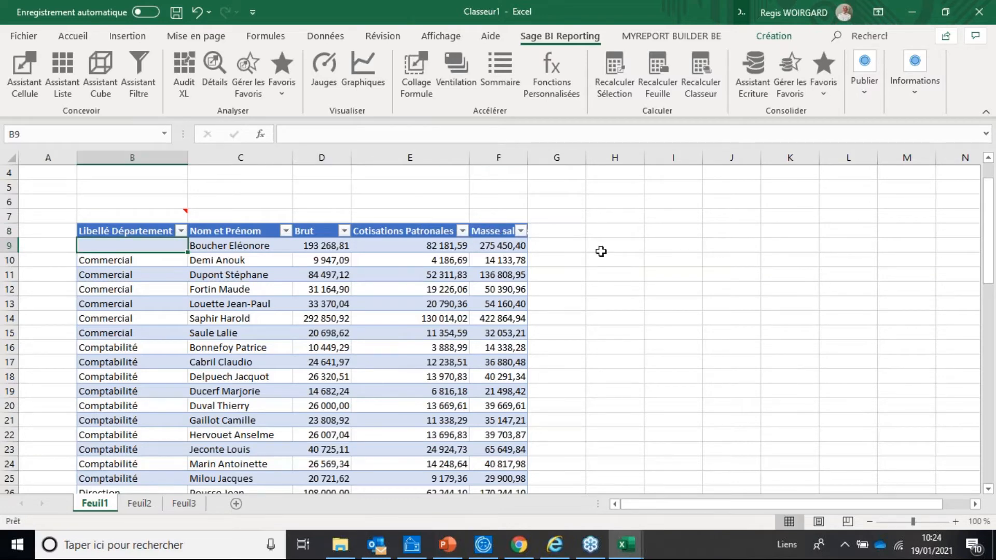
Change the Année value in cell C2 to 2018 and check the refreshed table down its rows
scroll(608, 259, up, 1)
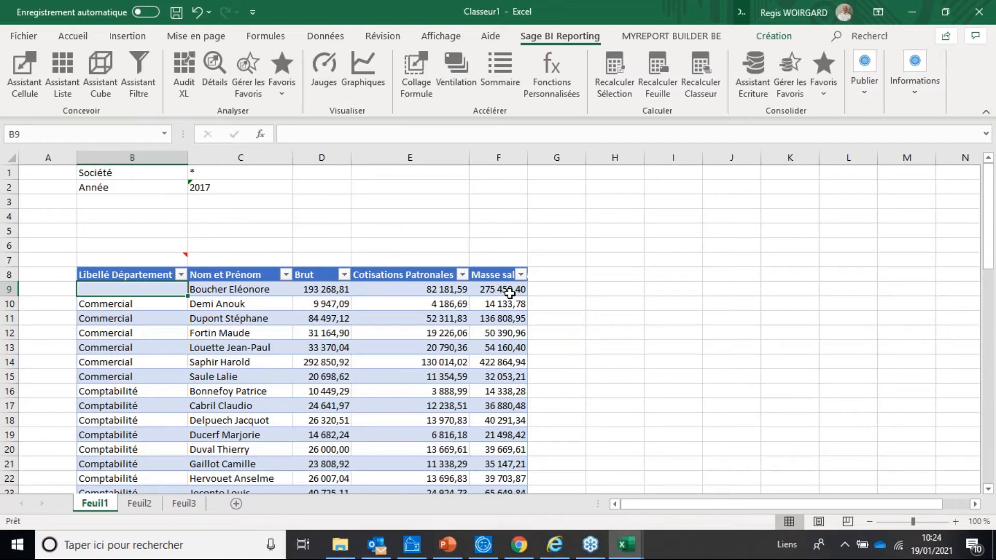
click(226, 189)
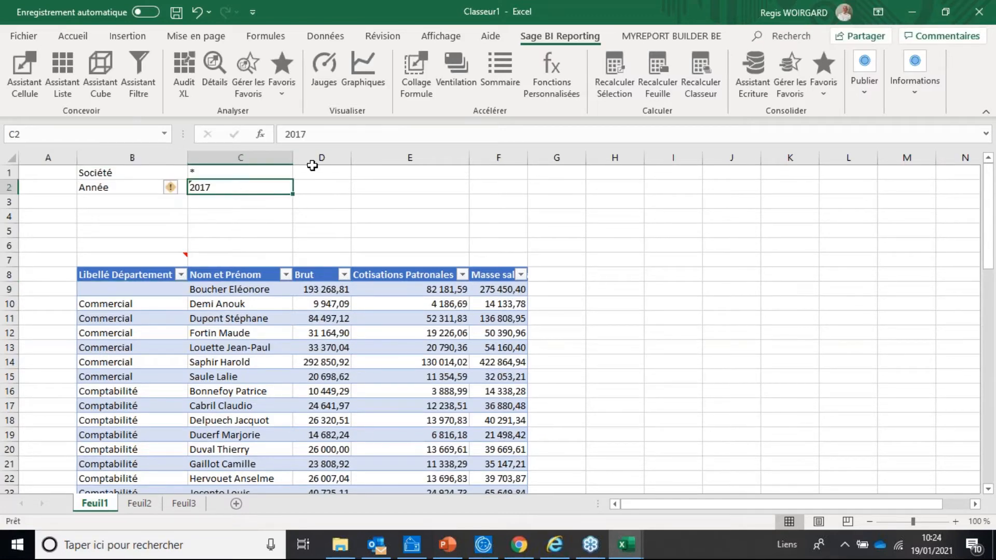
click(332, 134)
key(BackSpace)
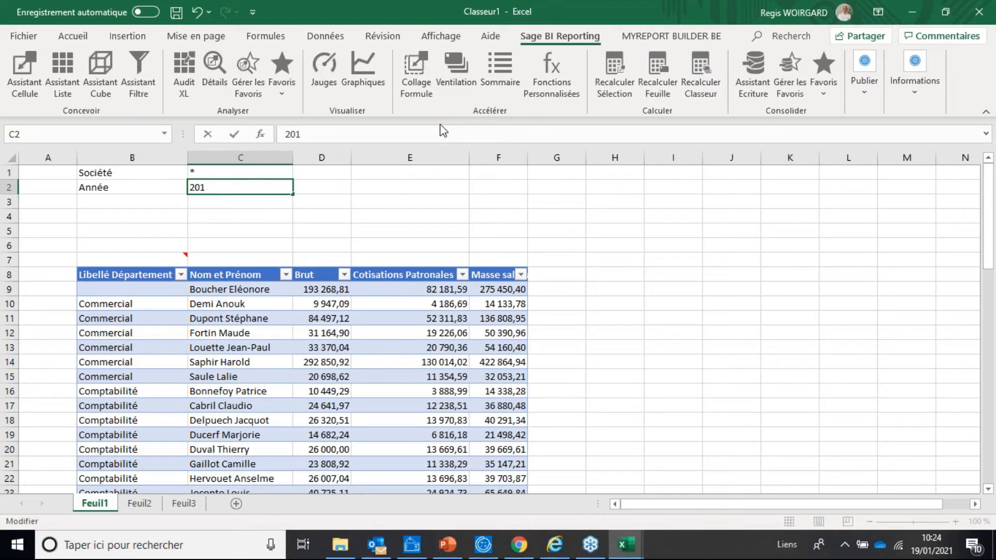
text(8)
key(Tab)
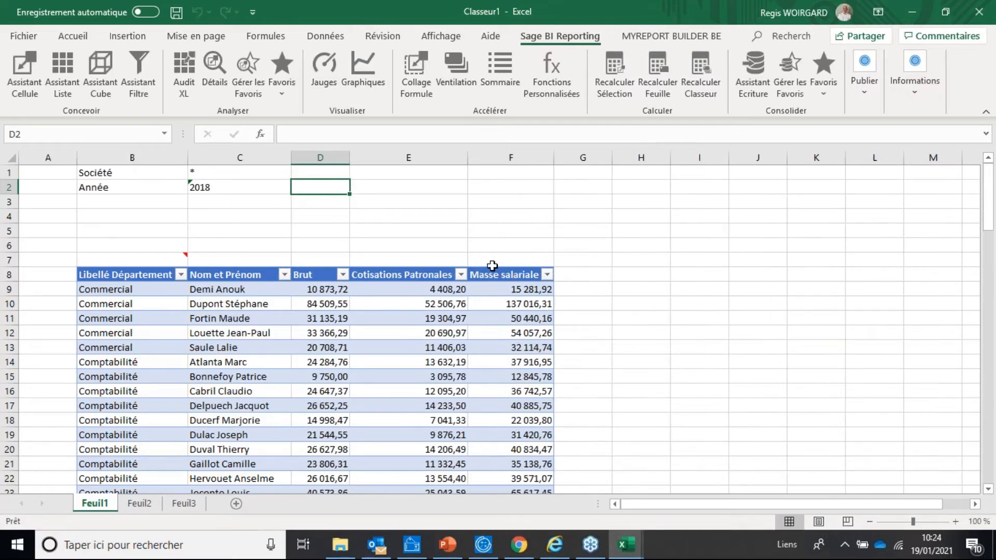
scroll(492, 270, down, 9)
scroll(542, 366, up, 4)
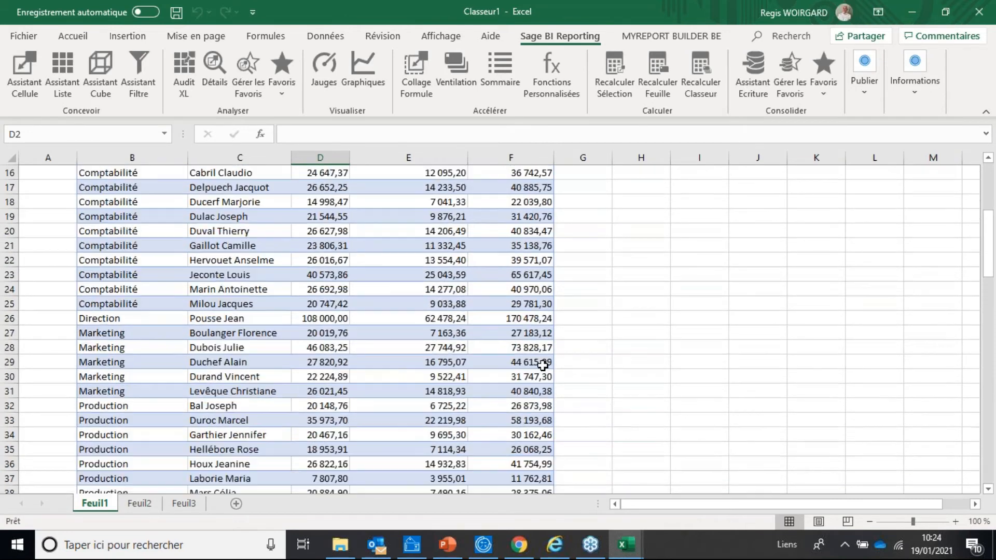
scroll(542, 366, up, 4)
scroll(538, 364, up, 1)
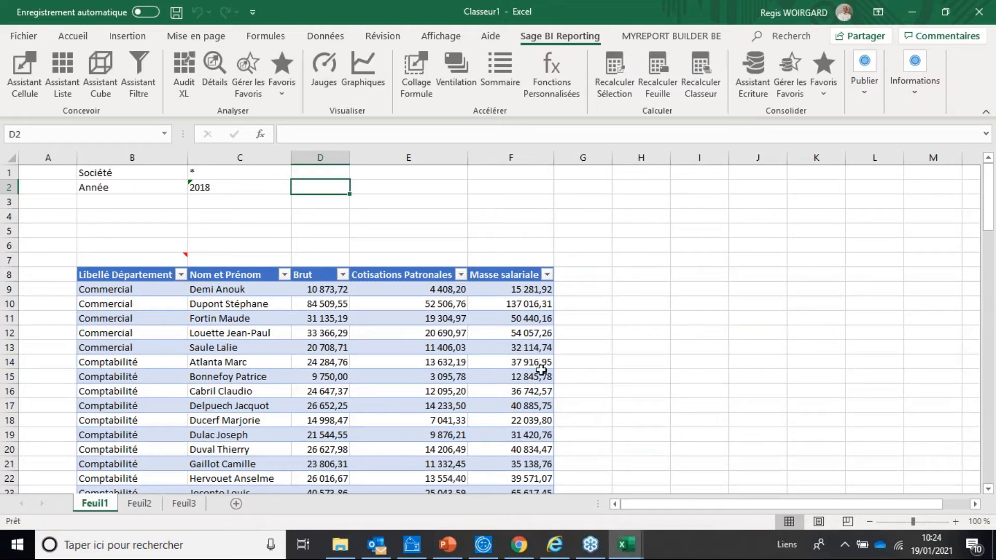
Reopen the list definition from cell B7, set its format option to Tableau Croisé Dynamique and regenerate it
click(133, 261)
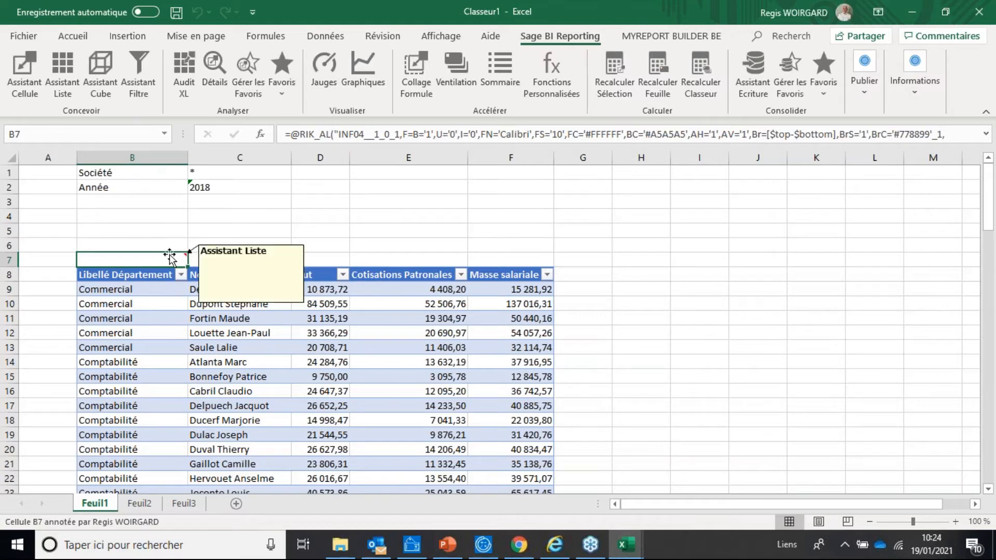
mouse_move(157, 261)
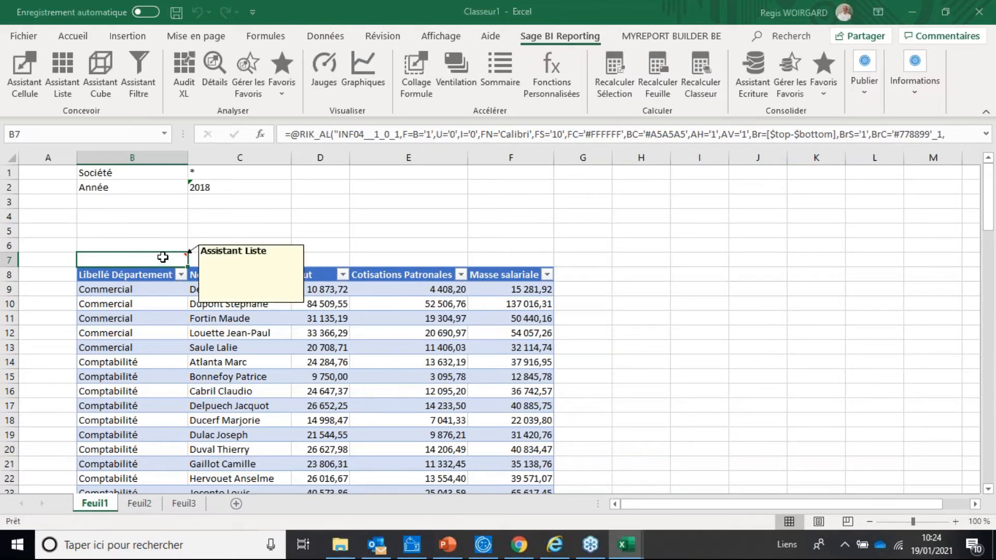
double_click(163, 258)
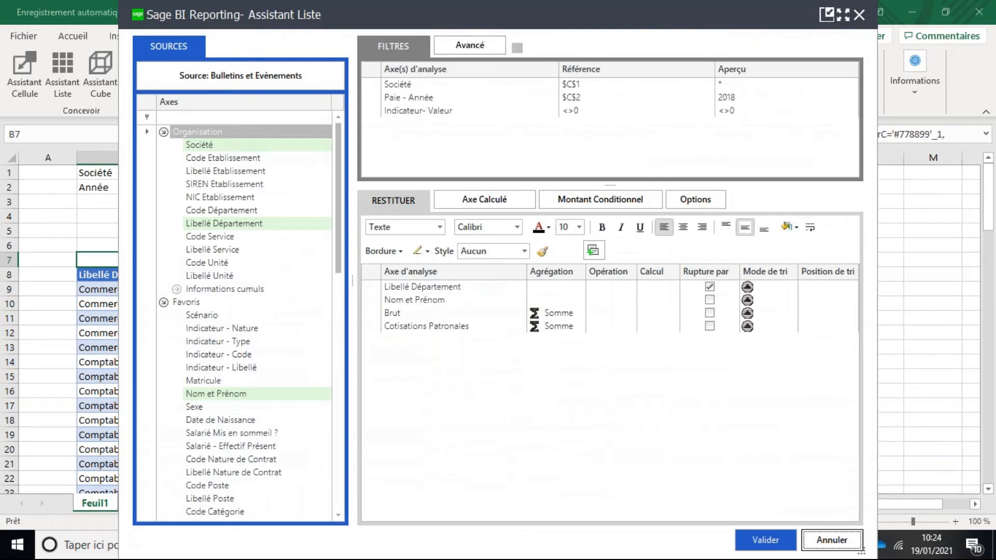
click(694, 201)
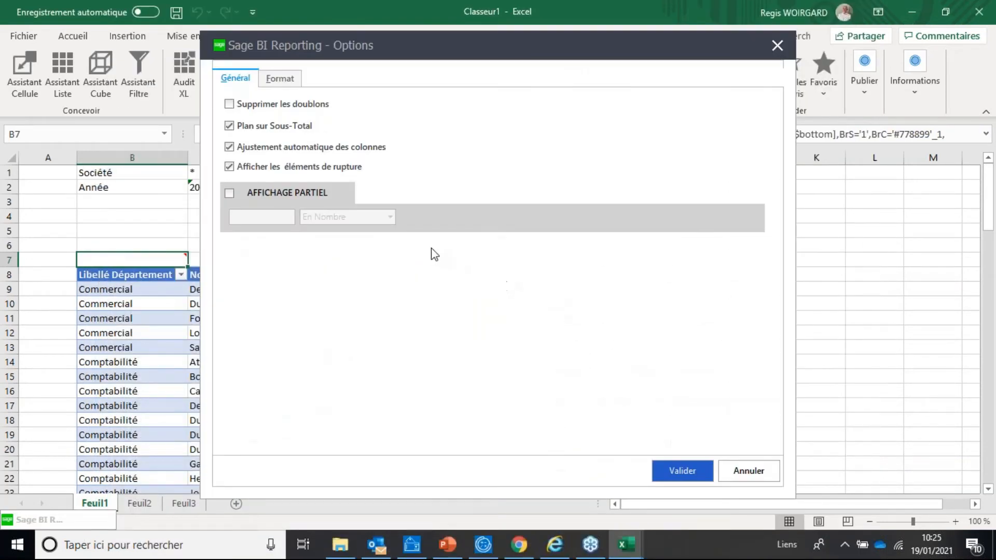
click(268, 83)
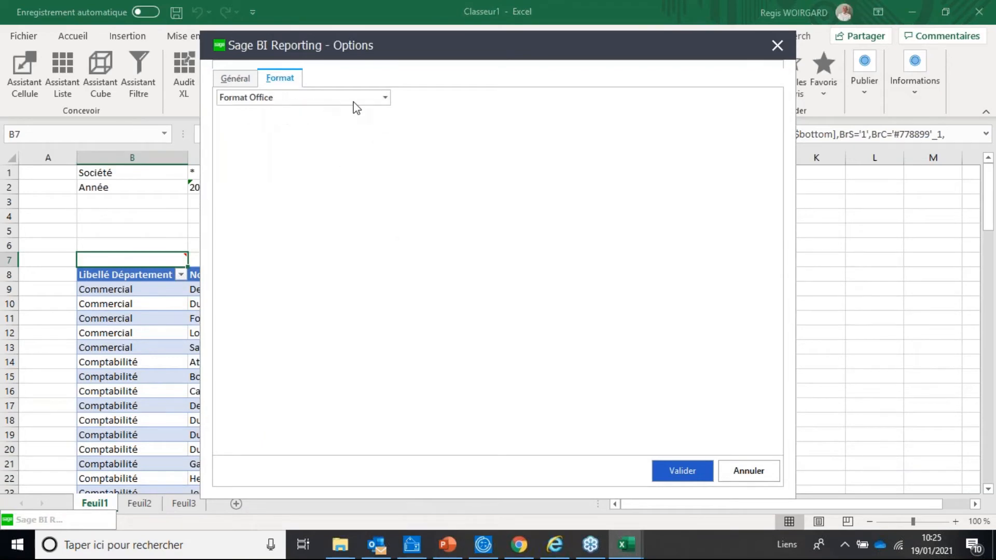
click(385, 97)
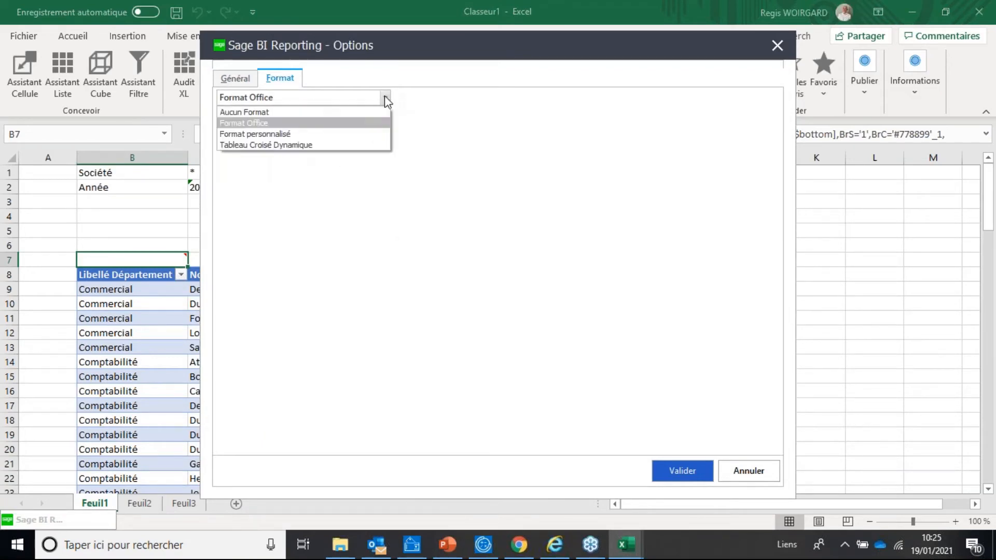
click(305, 145)
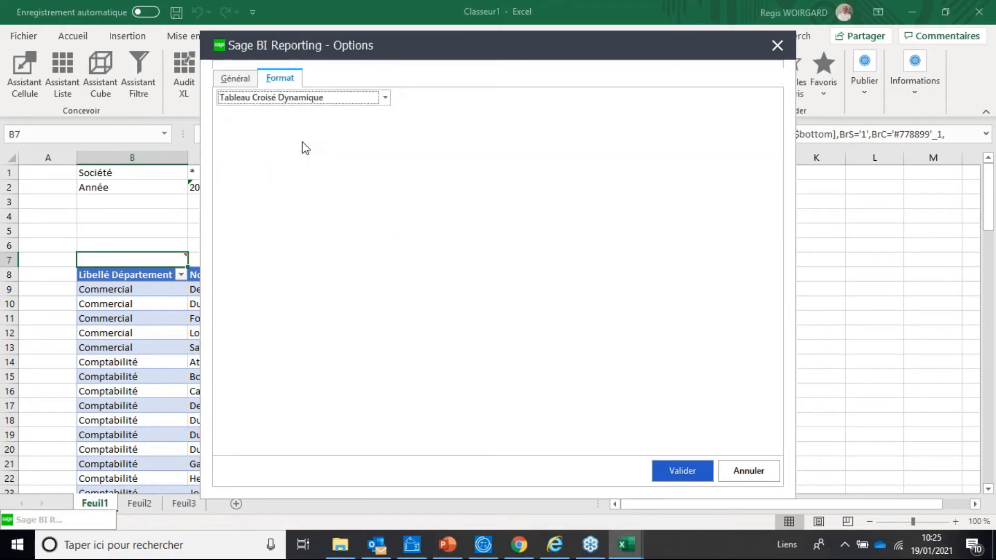
click(693, 474)
click(748, 546)
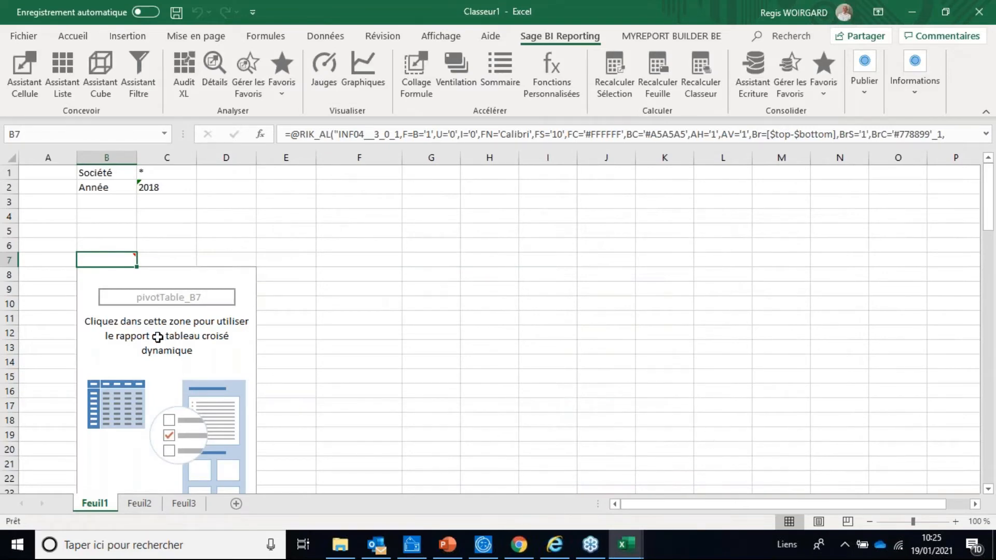
Build the pivot table with Brut as the summed value and Libellé Département, followed by Nom et Prénom, as rows
scroll(238, 353, down, 1)
scroll(222, 330, up, 1)
click(124, 282)
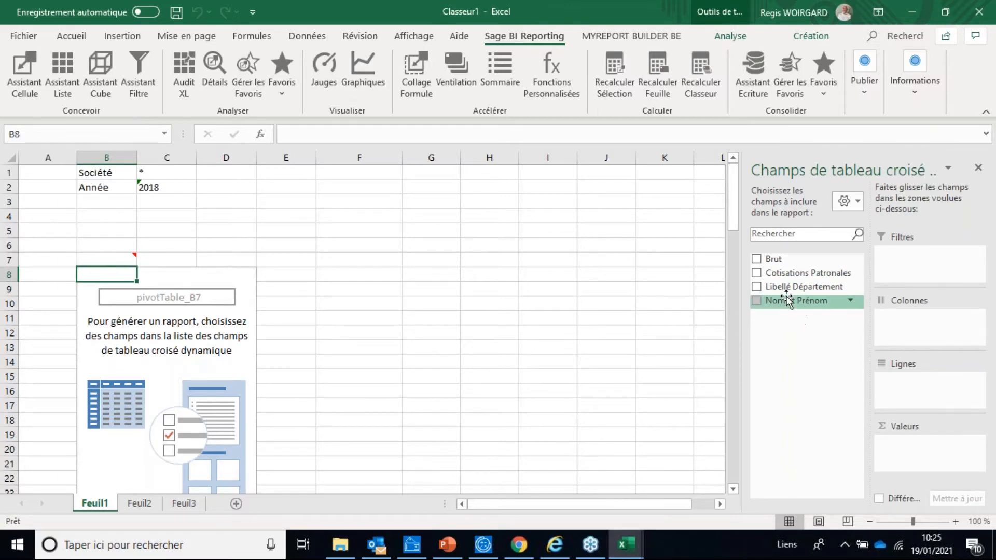
drag(769, 259, 918, 469)
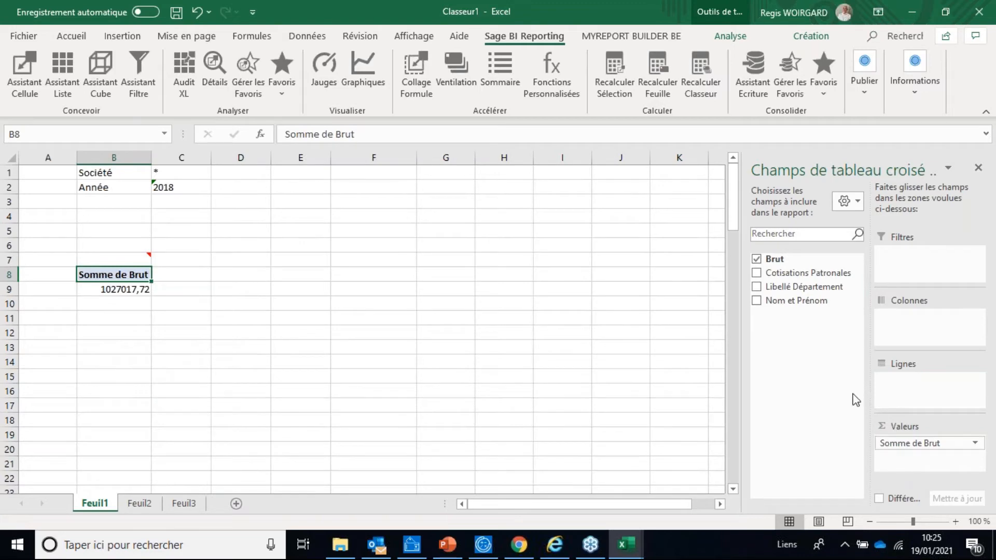
drag(793, 288, 926, 382)
drag(799, 300, 920, 401)
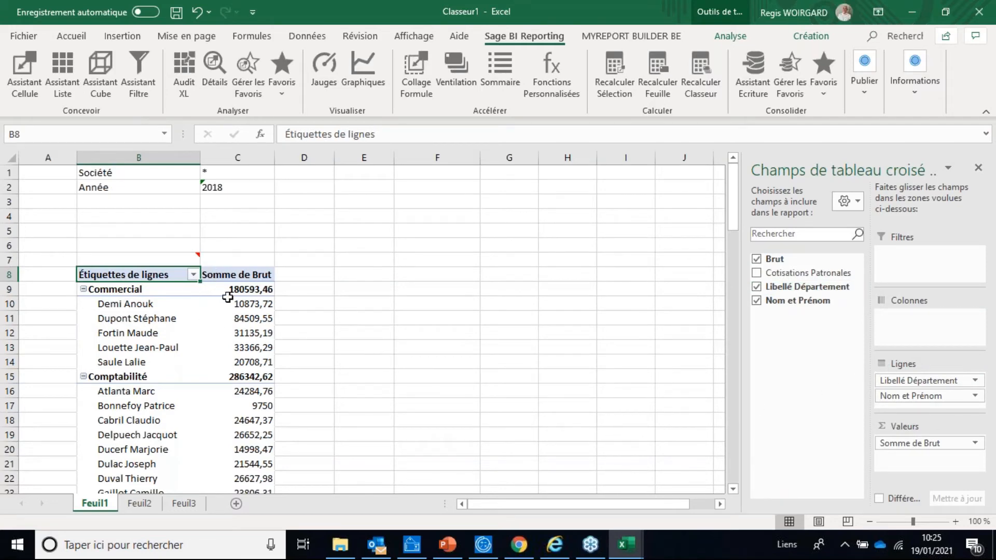
Add the Paie - Mois axis to the list definition in B7, regenerate it and display the pivot table's field list
click(152, 263)
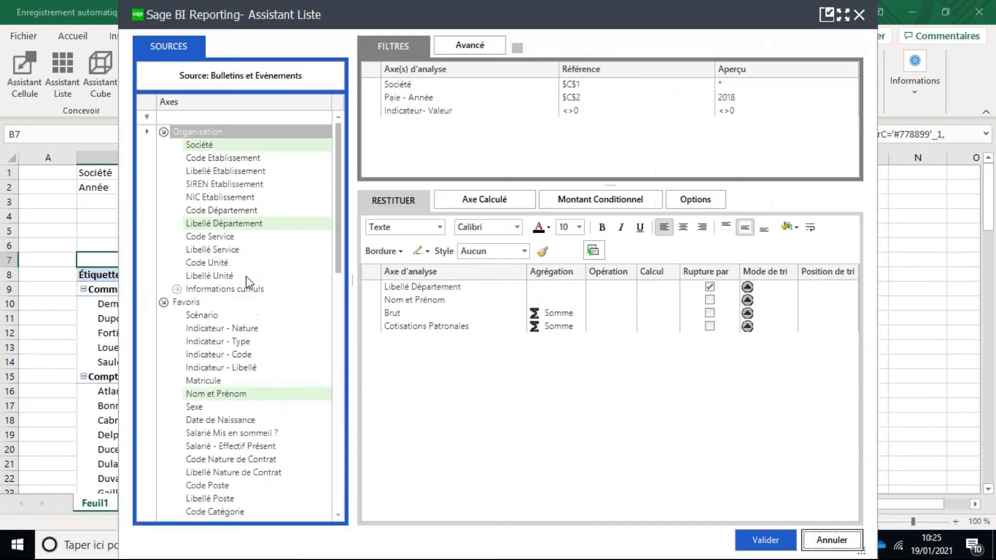
scroll(249, 290, down, 6)
drag(218, 407, 451, 422)
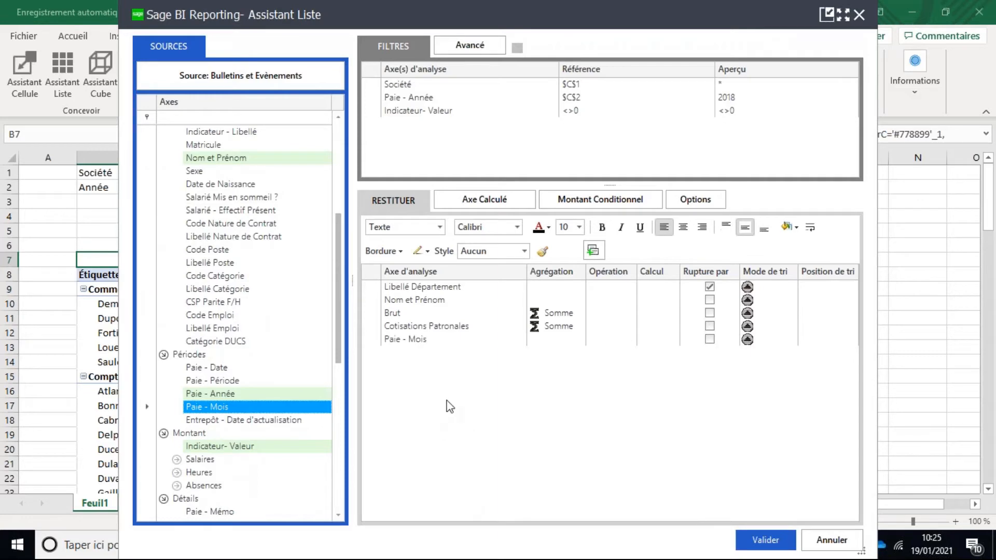
click(764, 540)
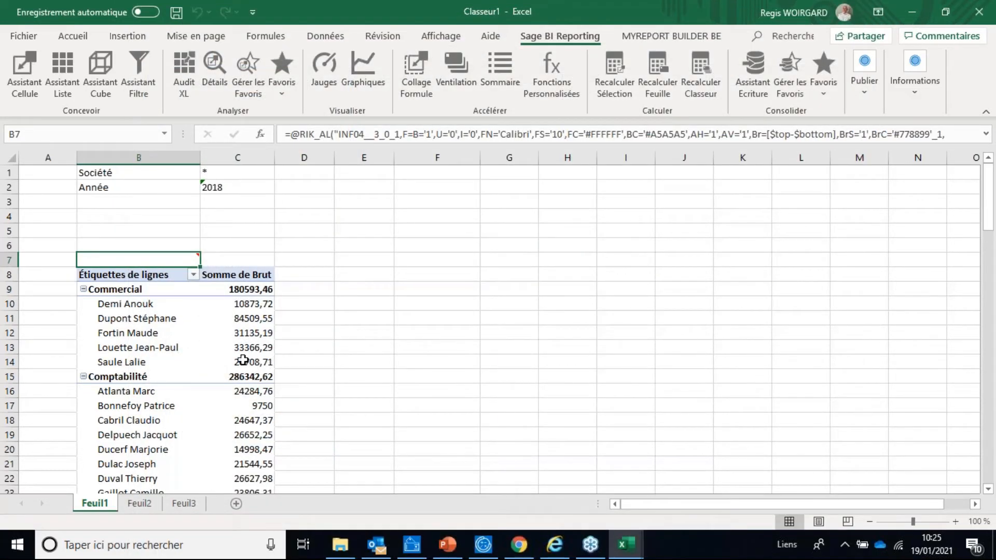
click(139, 311)
click(129, 303)
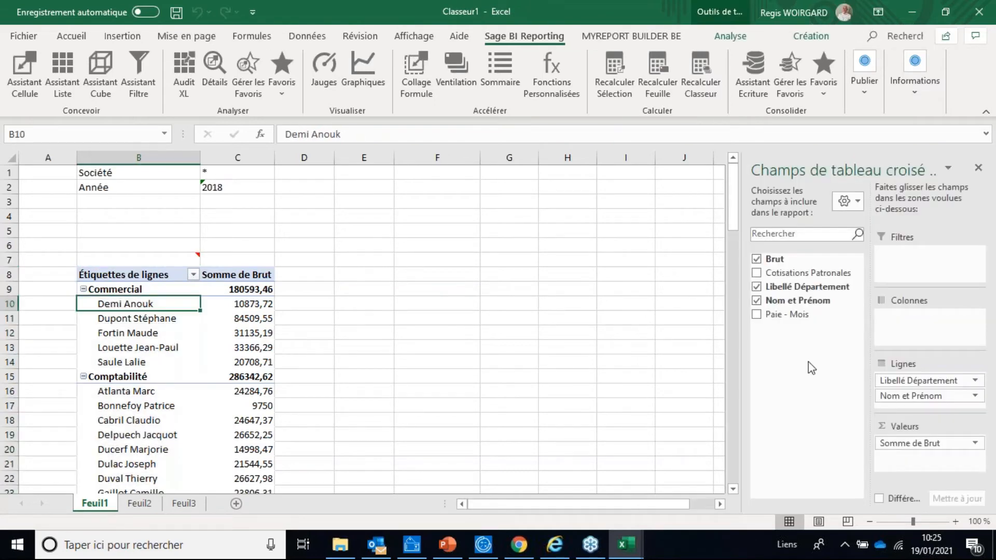
Place the Paie - Mois field in the pivot table's columns and look through the monthly breakdown
drag(776, 314, 915, 326)
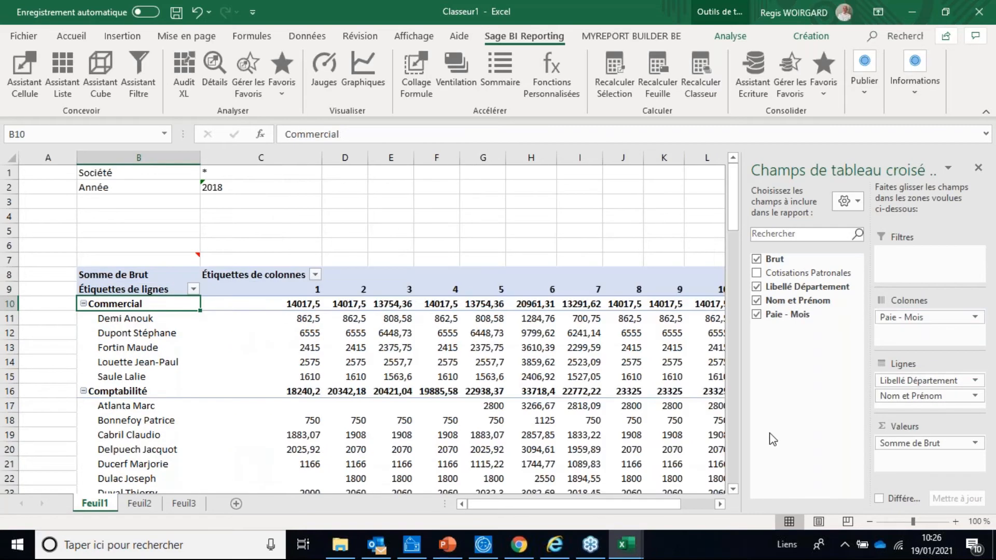
drag(601, 505, 502, 414)
scroll(467, 374, down, 4)
scroll(477, 390, up, 5)
Reopen the list definition from cell B7, add the Libellé Catégorie axis to the output and regenerate it
click(192, 256)
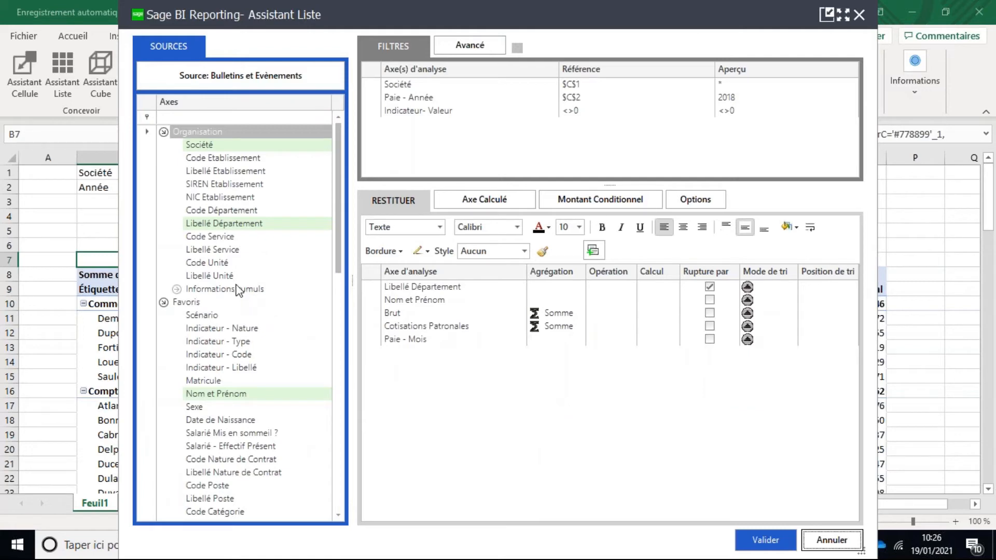
scroll(219, 249, down, 1)
scroll(228, 256, up, 1)
scroll(234, 249, down, 3)
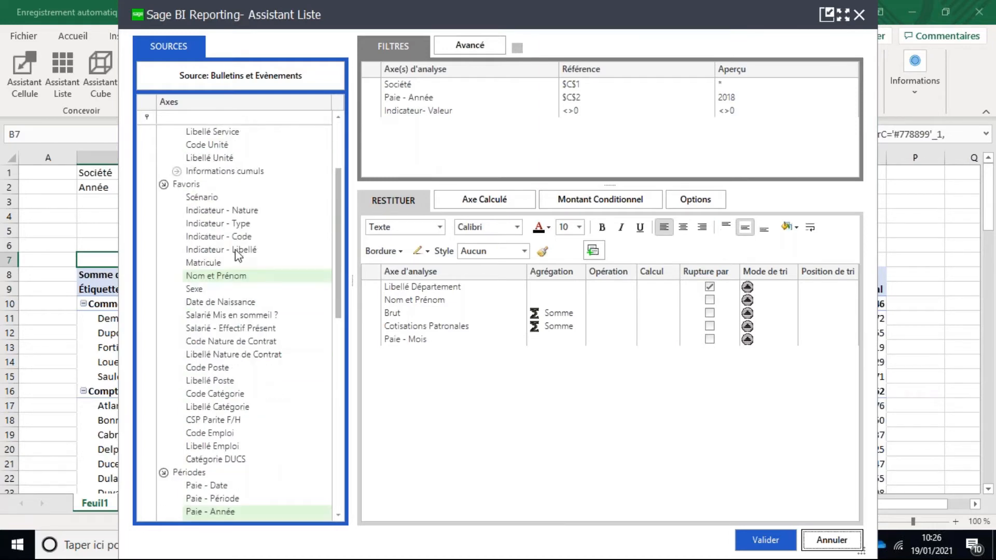
drag(223, 407, 407, 358)
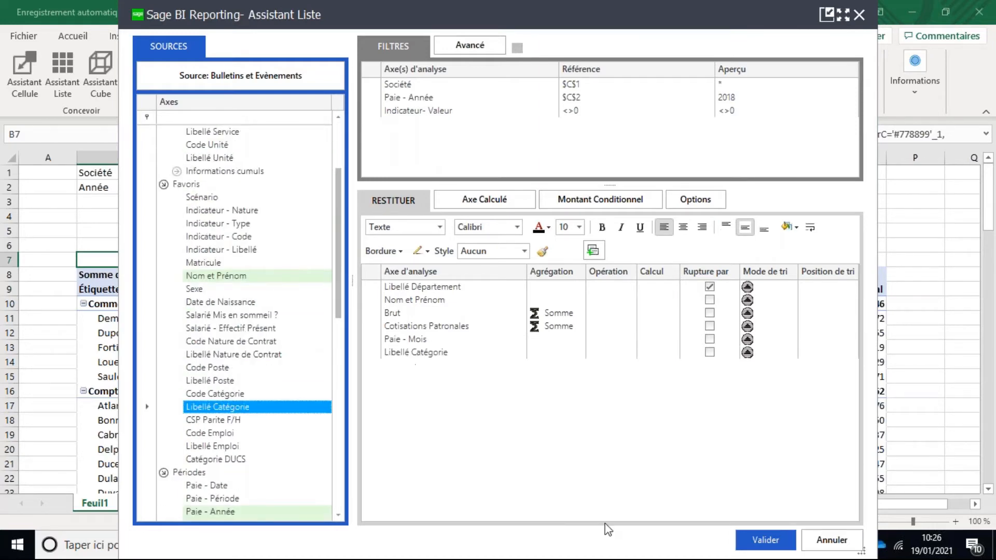
click(782, 543)
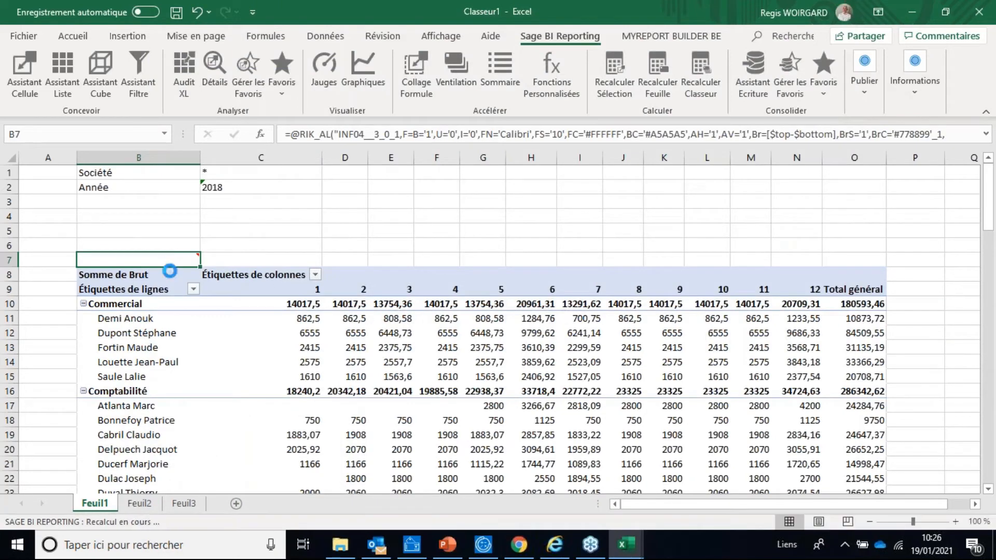
Add a slicer for Libellé Catégorie to the pivot table, shorten it and place it above the table
click(155, 323)
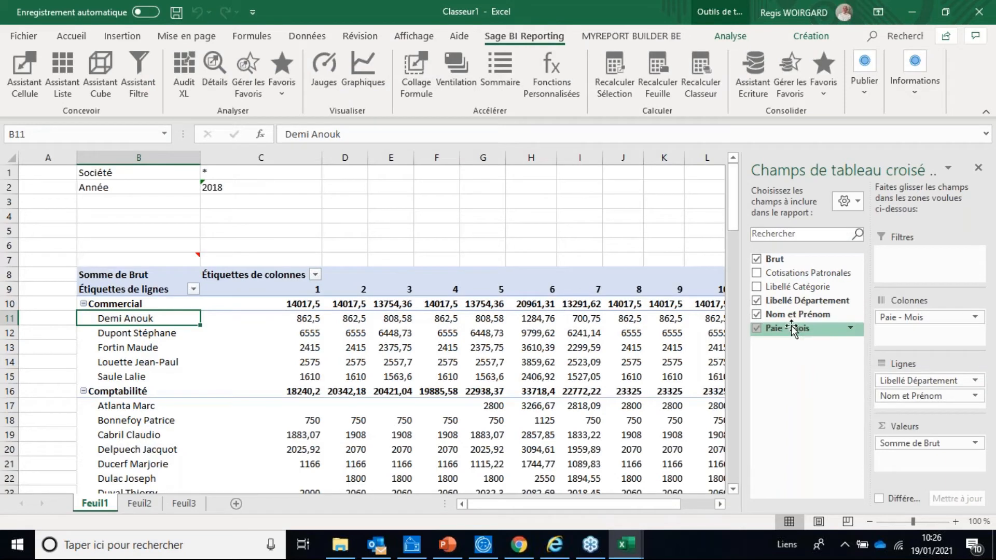
right_click(785, 289)
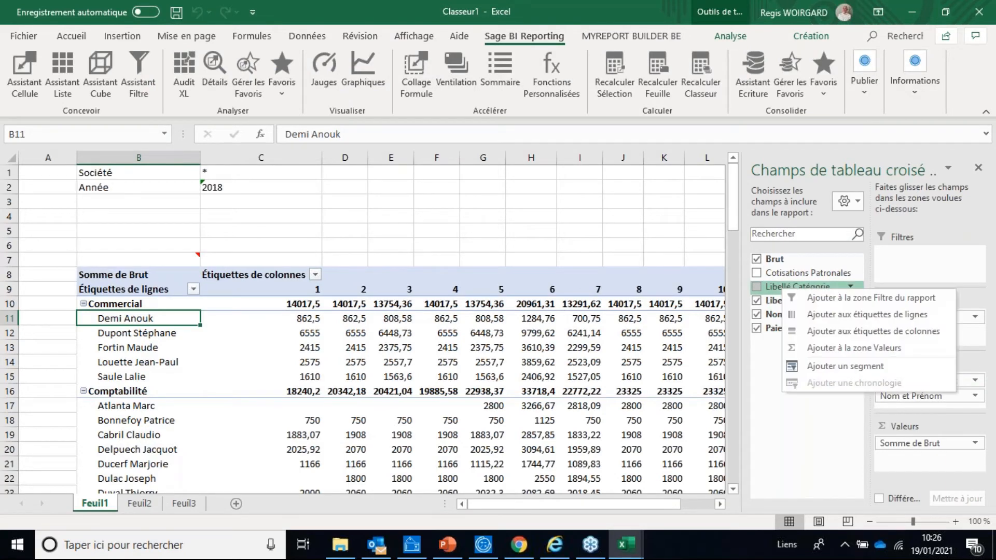
click(845, 366)
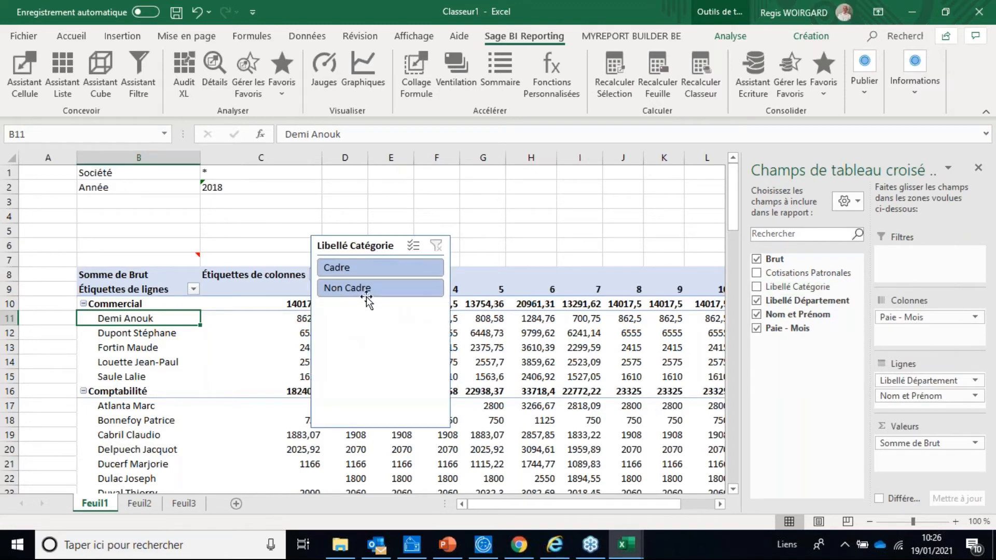
click(382, 422)
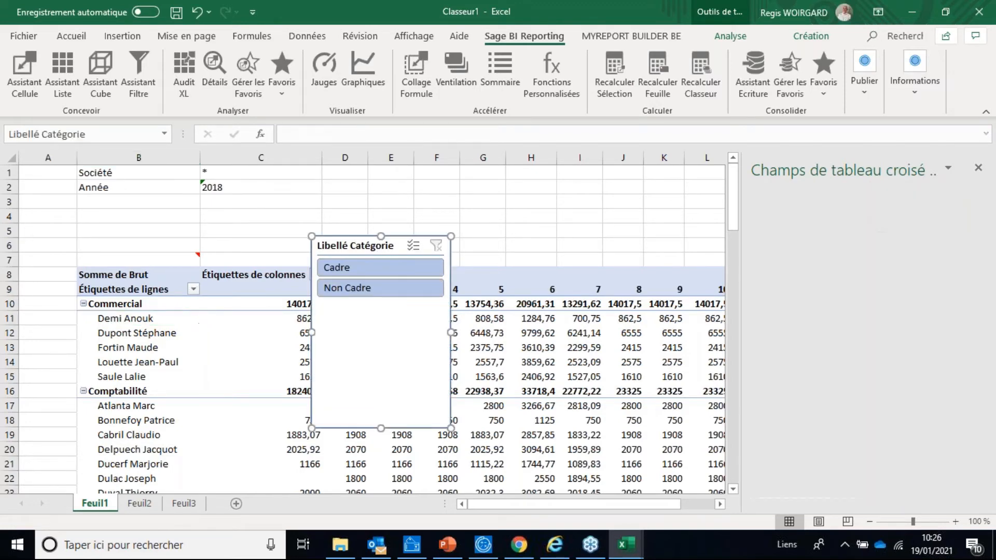
drag(381, 429, 399, 301)
drag(397, 245, 410, 170)
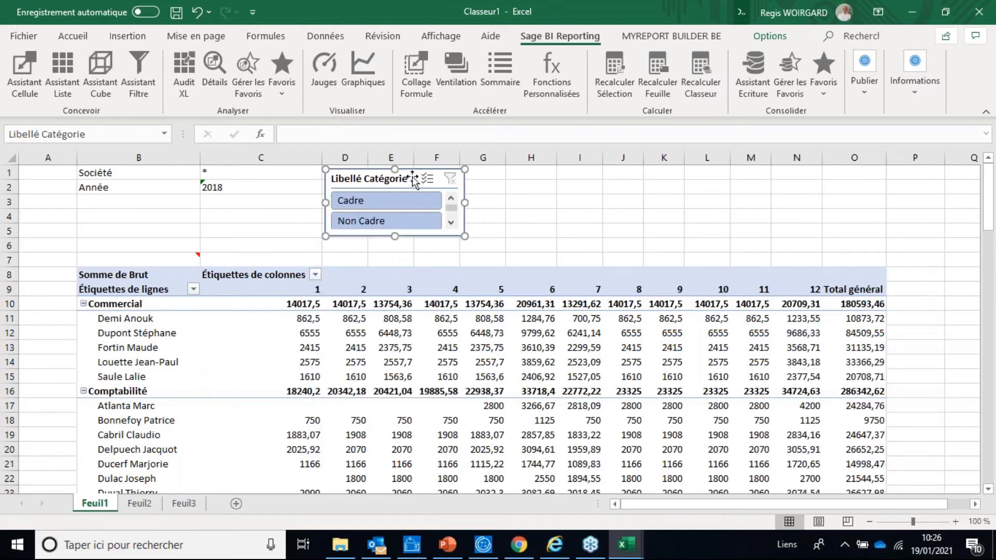
click(601, 207)
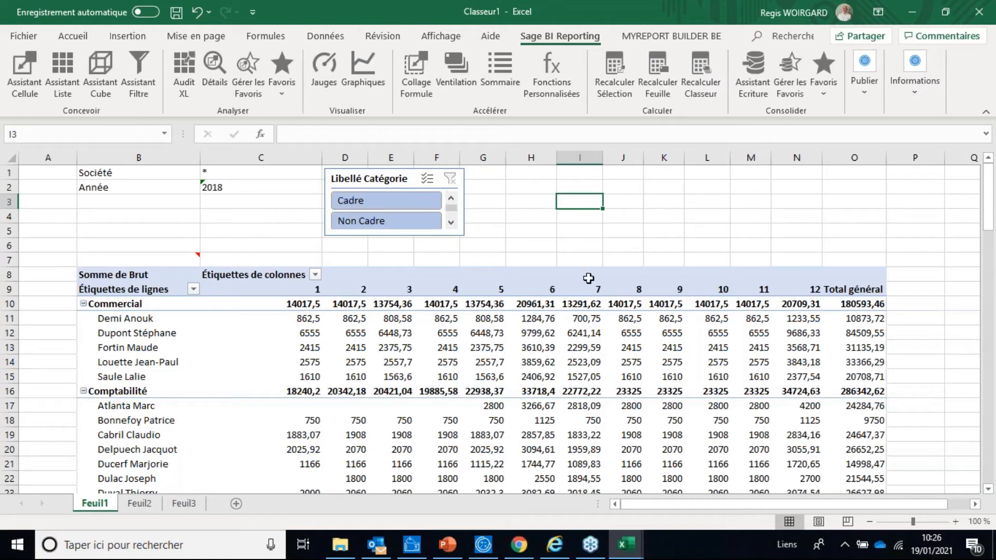
Filter the pivot table on the Cadre category with the slicer and review the remaining rows
click(394, 198)
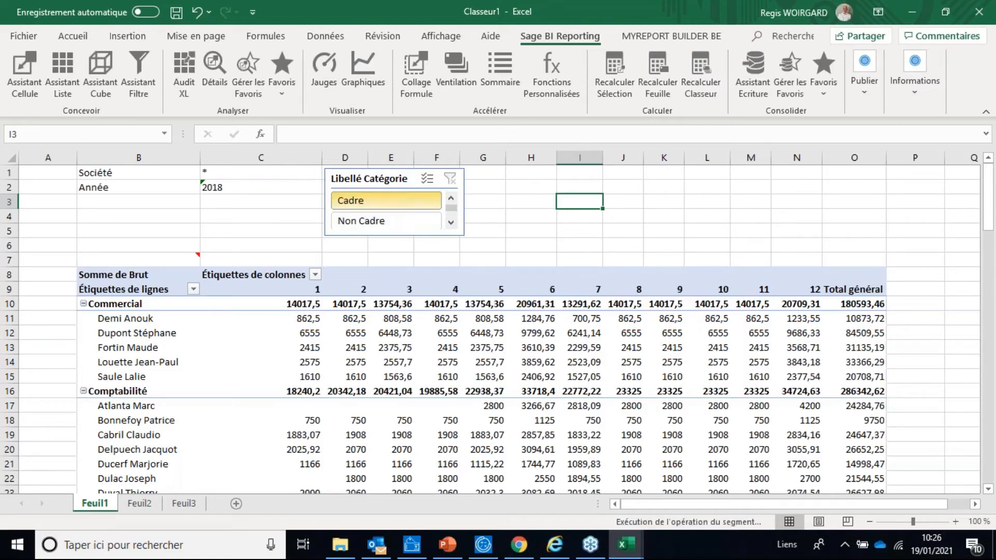
scroll(239, 343, down, 1)
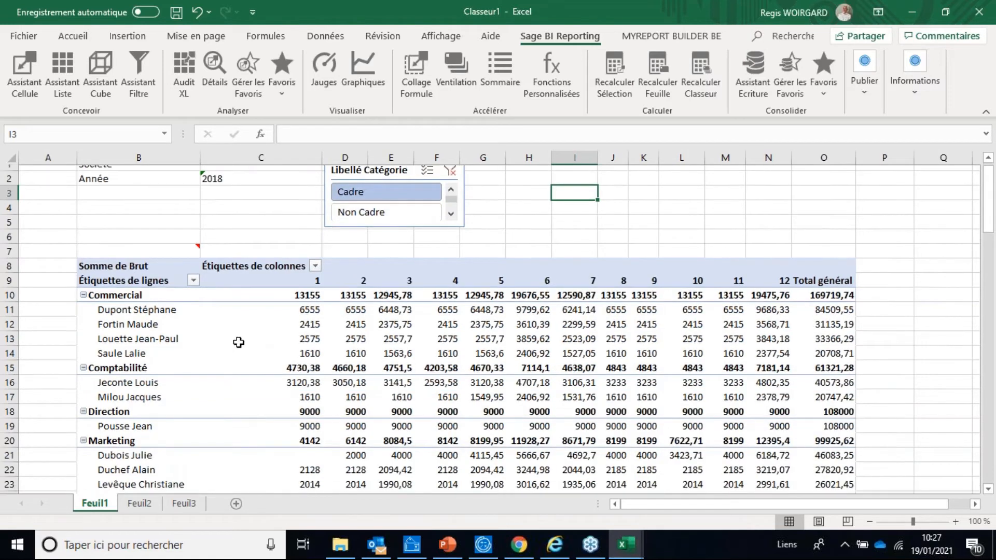
scroll(239, 343, down, 5)
scroll(269, 369, up, 6)
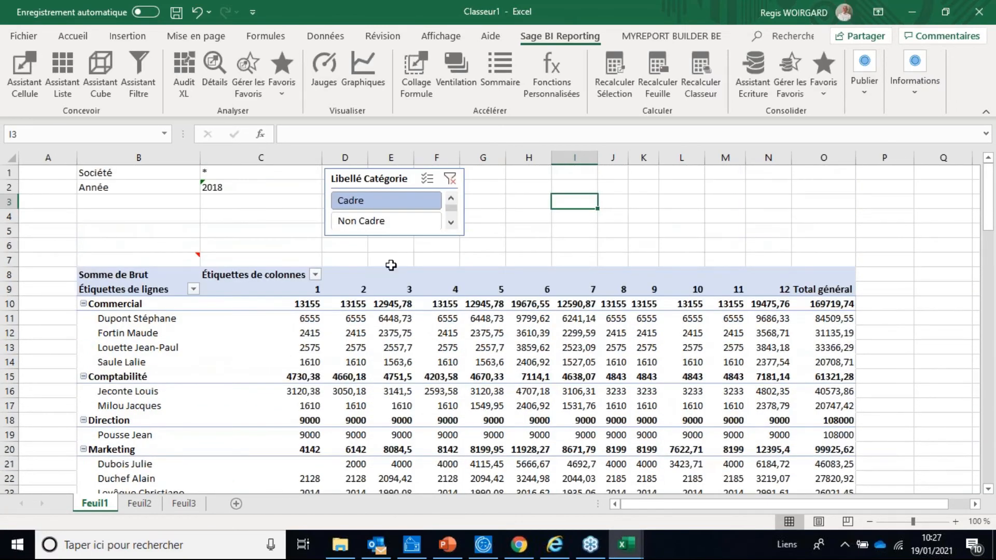
Switch the Libellé Catégorie slicer to Non Cadre and check the filtered pivot table
click(400, 223)
scroll(317, 394, down, 3)
scroll(304, 413, down, 3)
scroll(296, 417, up, 6)
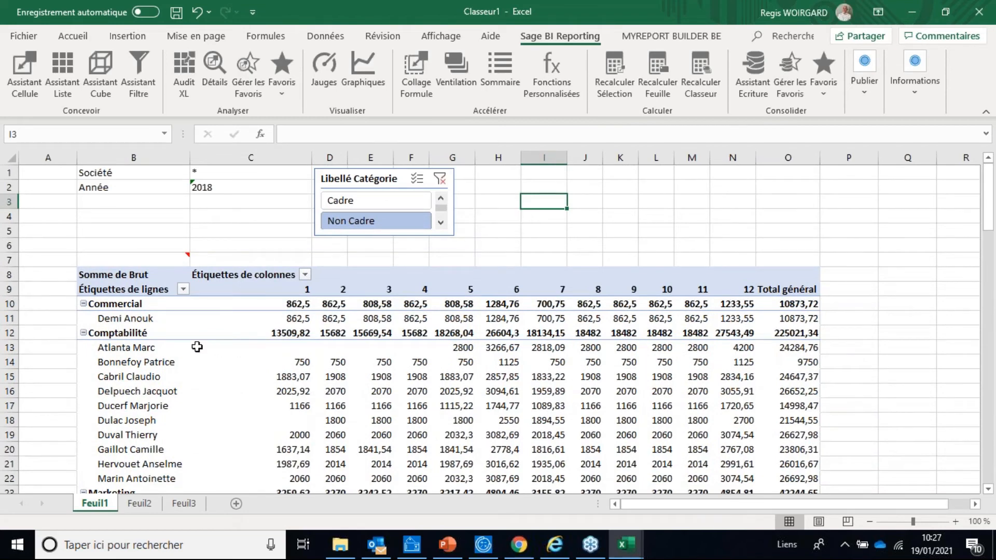
Add a slicer for Paie - Mois to the pivot table and lay out its buttons in 4 columns
click(146, 380)
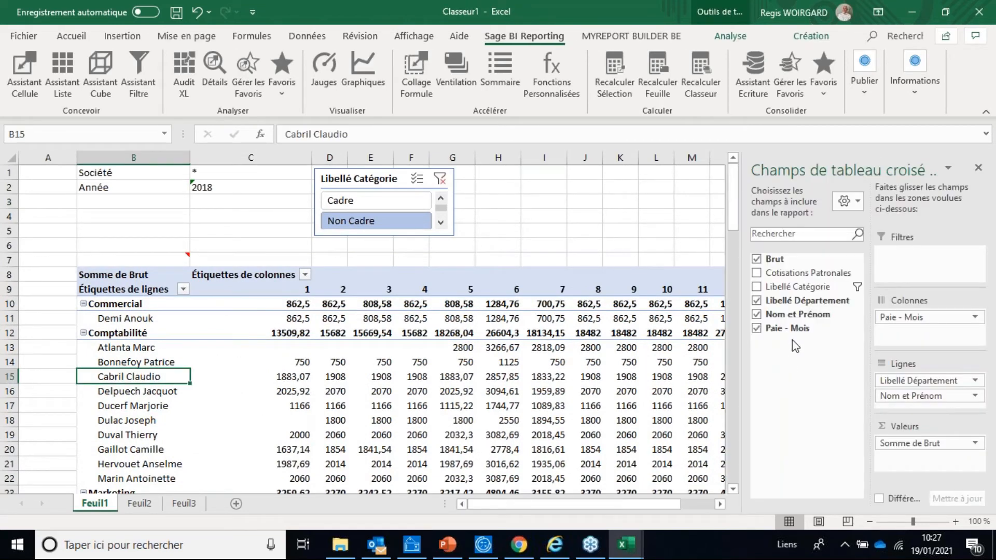
right_click(783, 332)
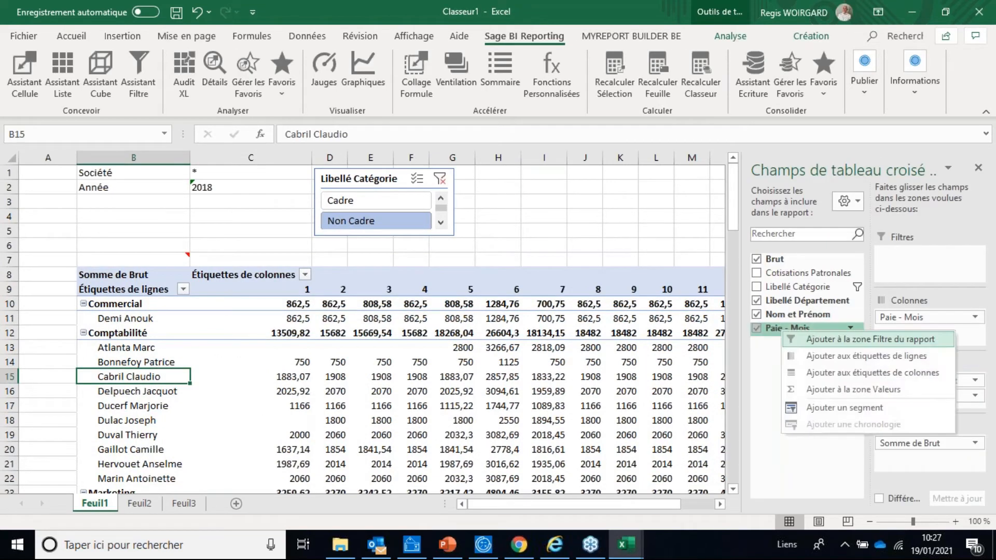
click(817, 407)
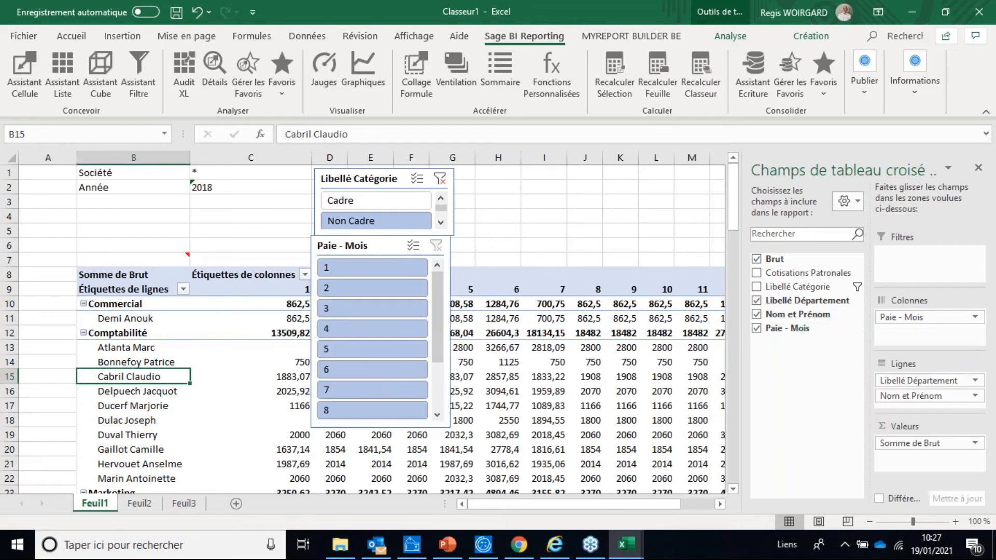
click(381, 245)
click(769, 35)
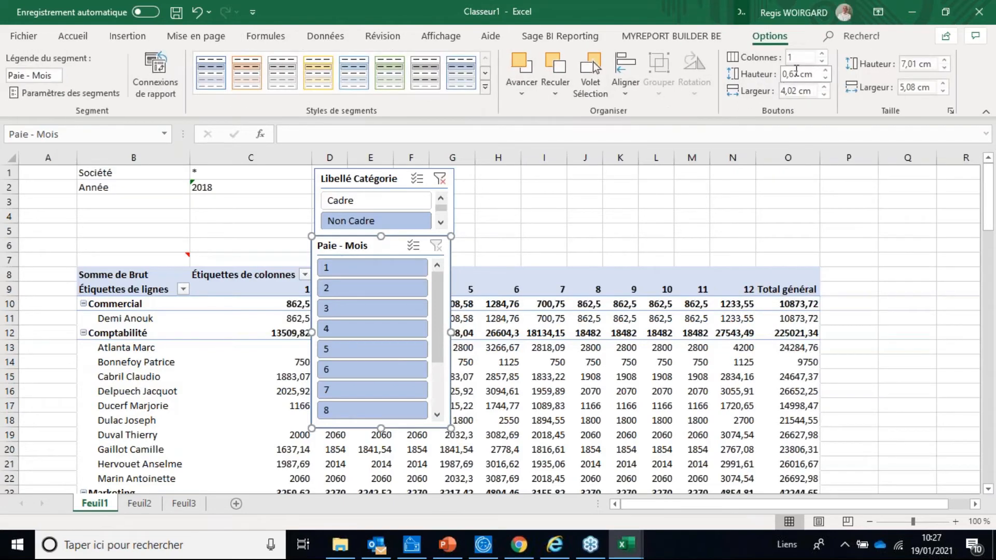
click(801, 57)
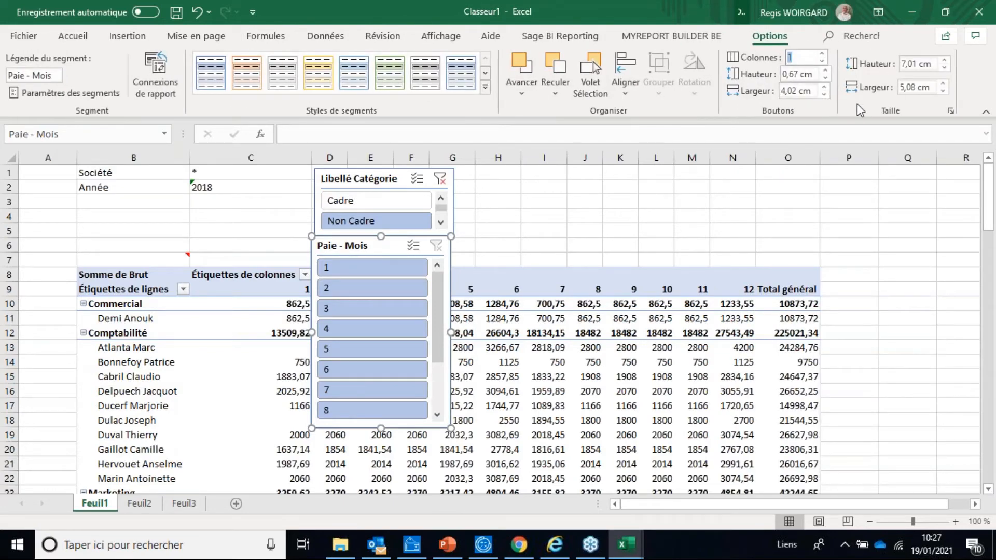
text(4)
key(Return)
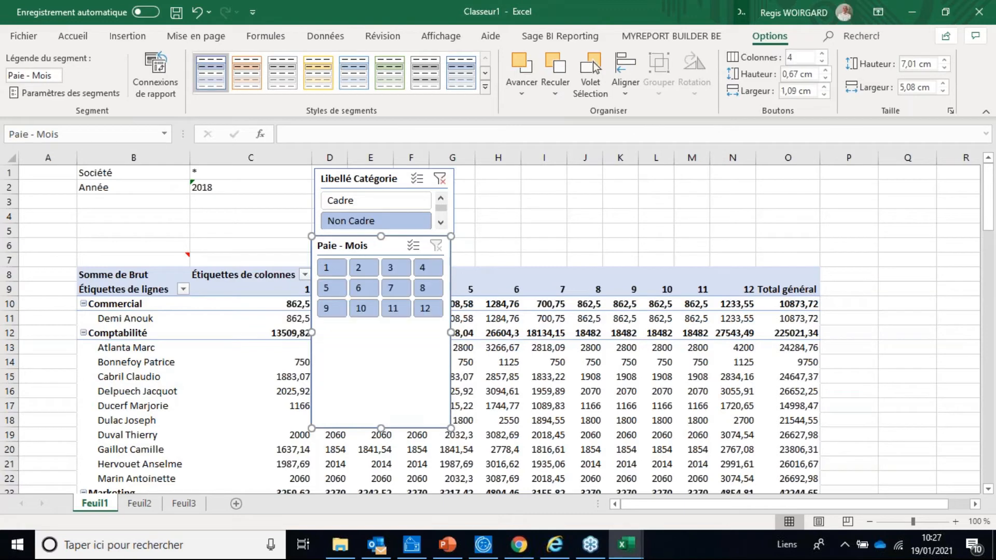
Shorten the Paie - Mois slicer and place it beside the Libellé Catégorie slicer above the pivot table
drag(381, 426, 391, 323)
drag(391, 247, 550, 180)
click(715, 200)
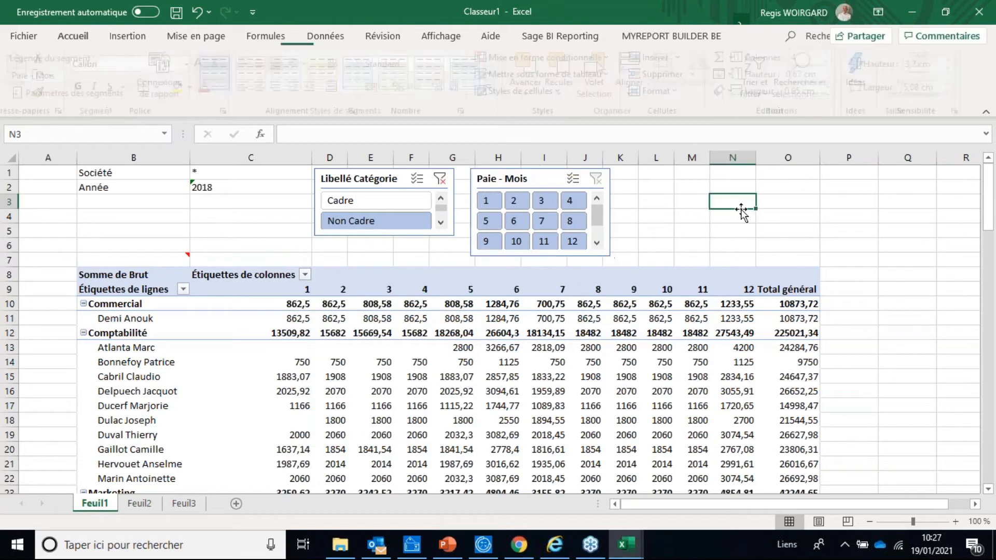
Filter the pivot table on month 1 with the Paie - Mois slicer and review its rows
click(487, 201)
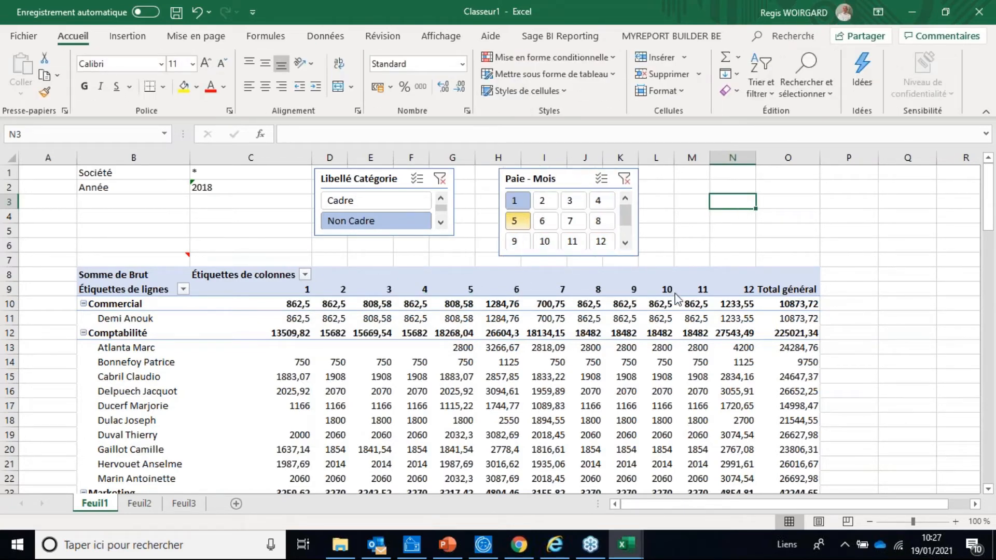
scroll(360, 416, down, 1)
scroll(360, 415, down, 6)
scroll(365, 384, up, 6)
mouse_move(366, 385)
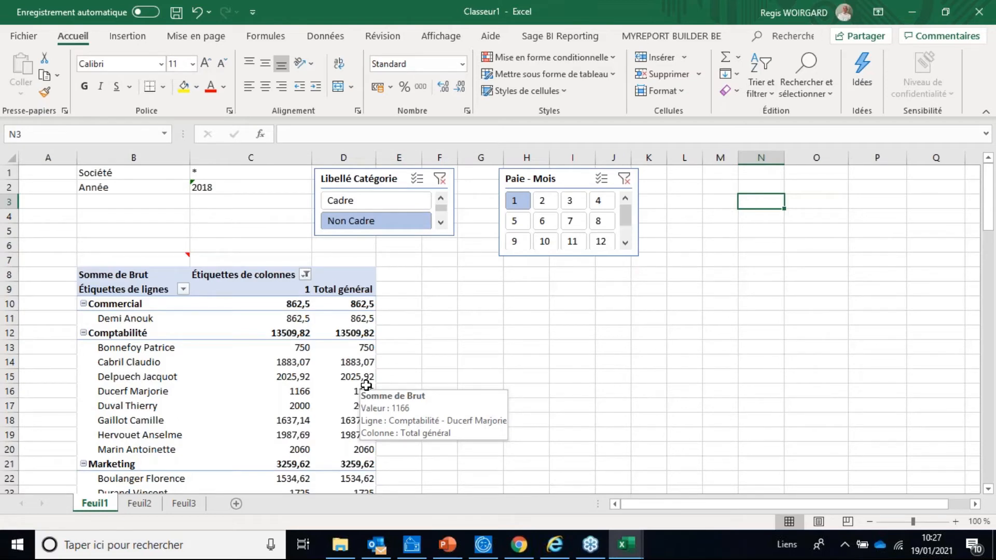
Start a cube in cell B4 of Feuil2 using the Sage 100cloud Paie model Fiche Salarié et Effectif à Date
click(139, 506)
click(111, 219)
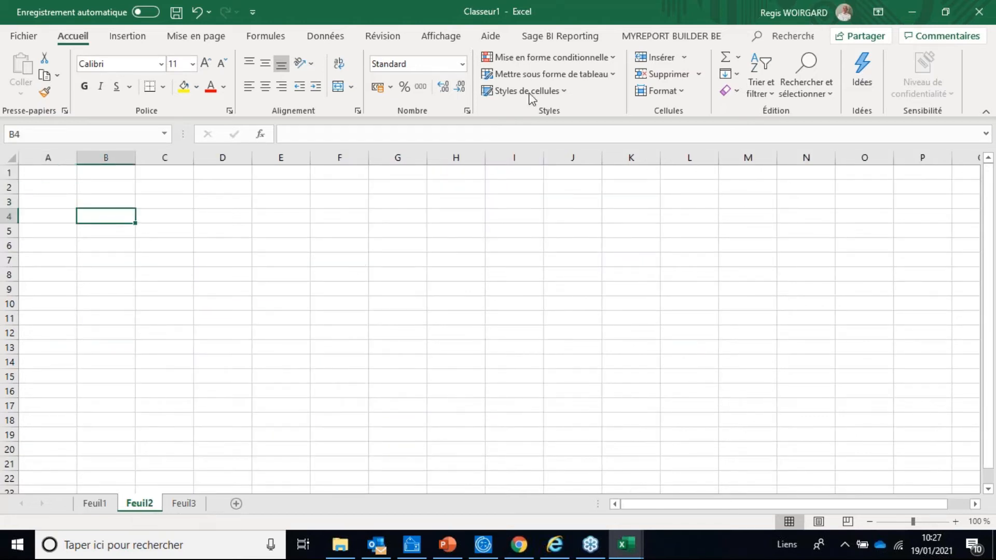
click(554, 37)
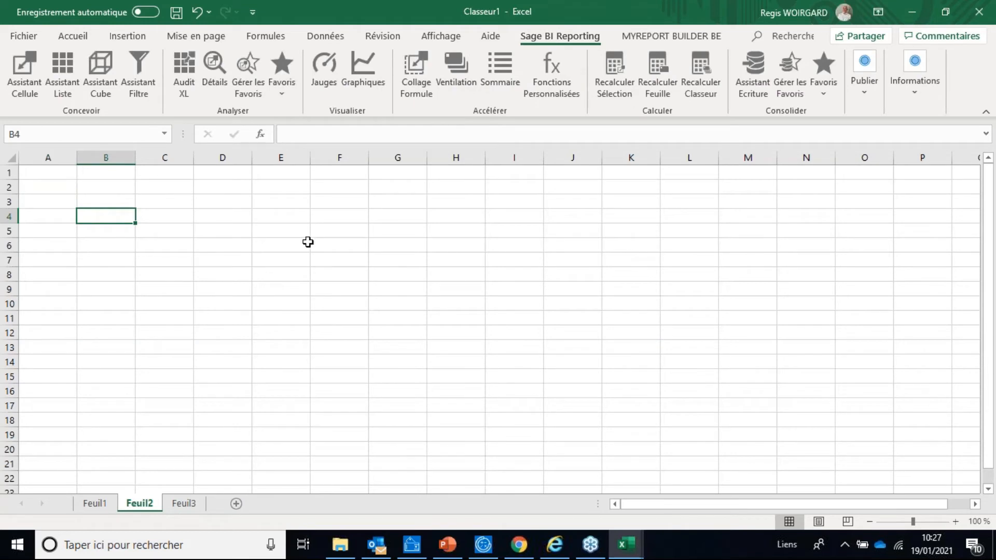
click(102, 65)
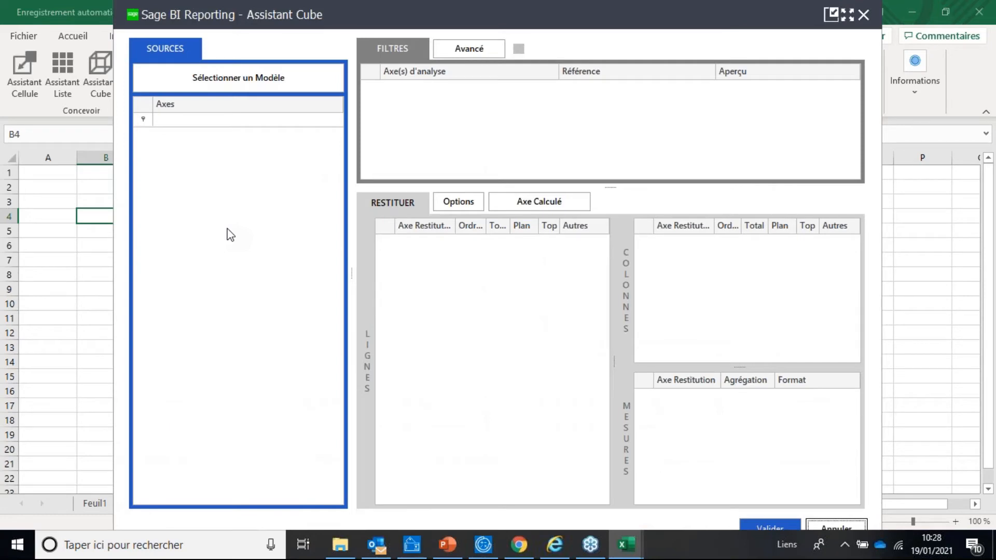
click(281, 77)
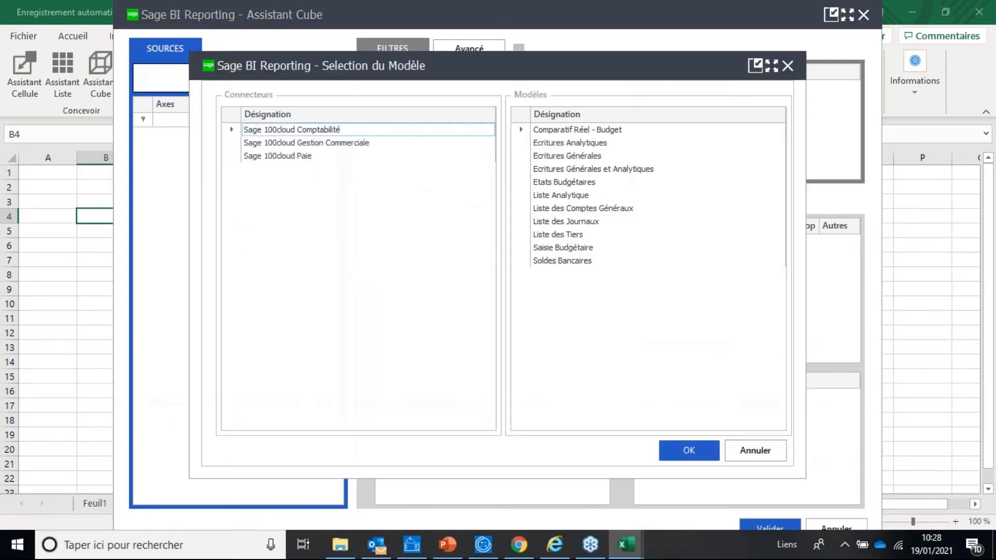
click(293, 156)
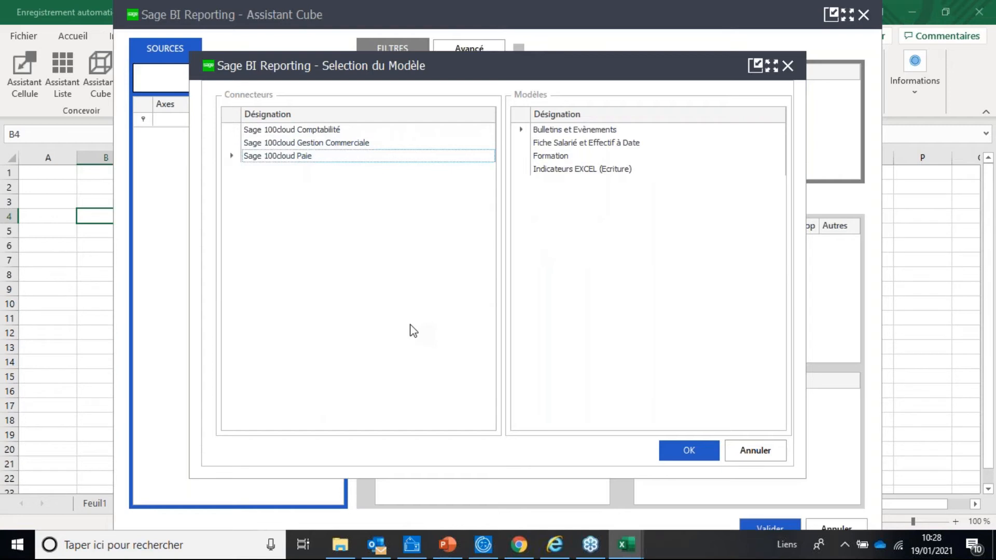
click(620, 145)
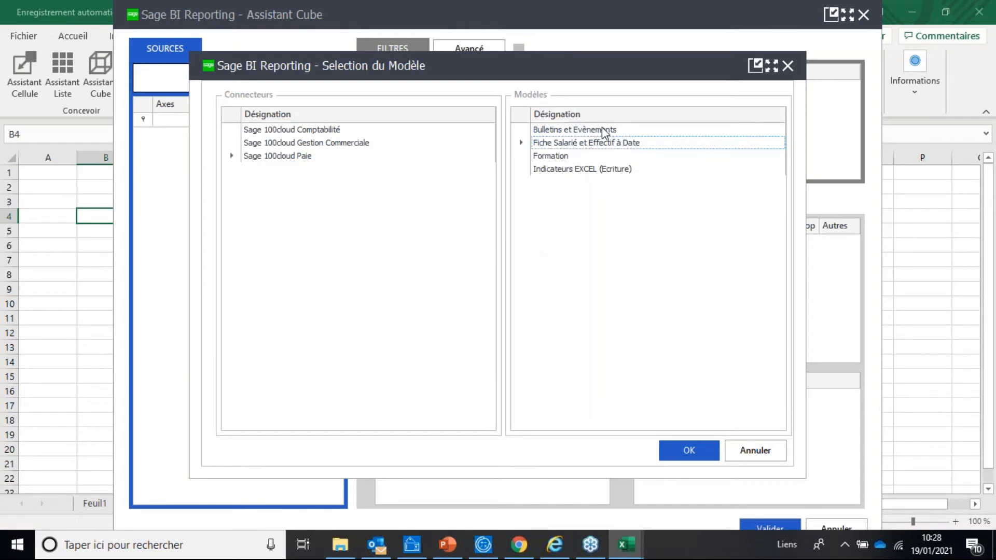
click(696, 458)
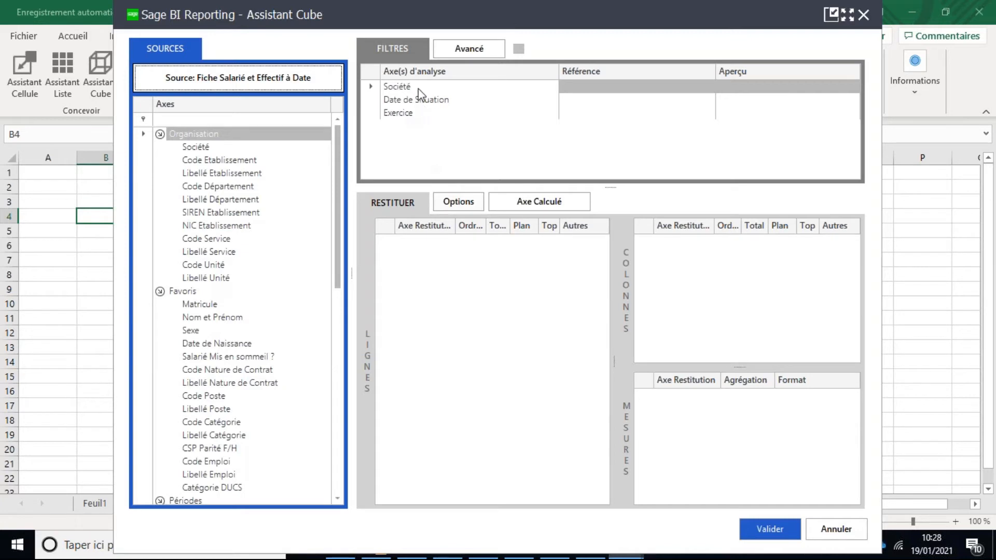
Remove the Exercice and Date de Situation axes from the cube's filters
drag(397, 113, 333, 155)
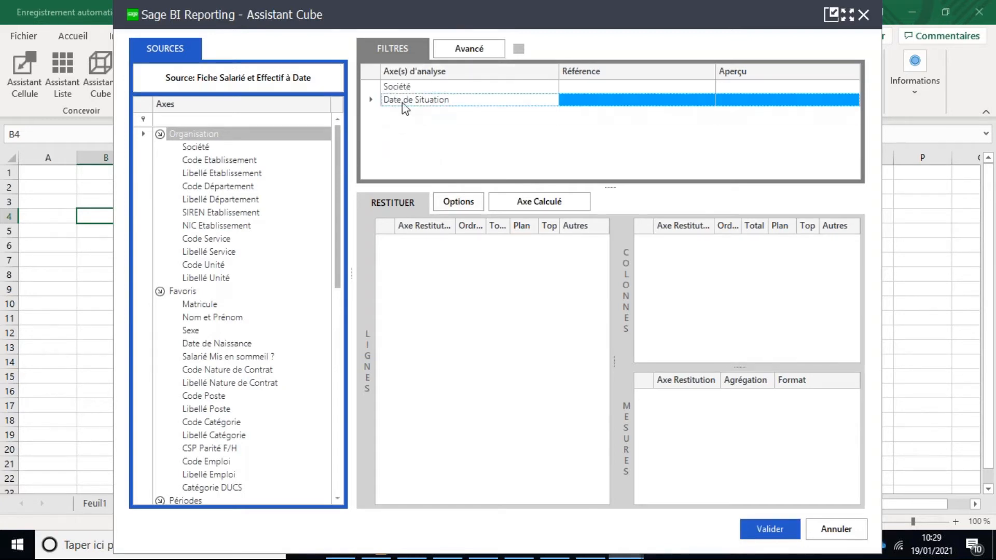
drag(404, 104, 325, 140)
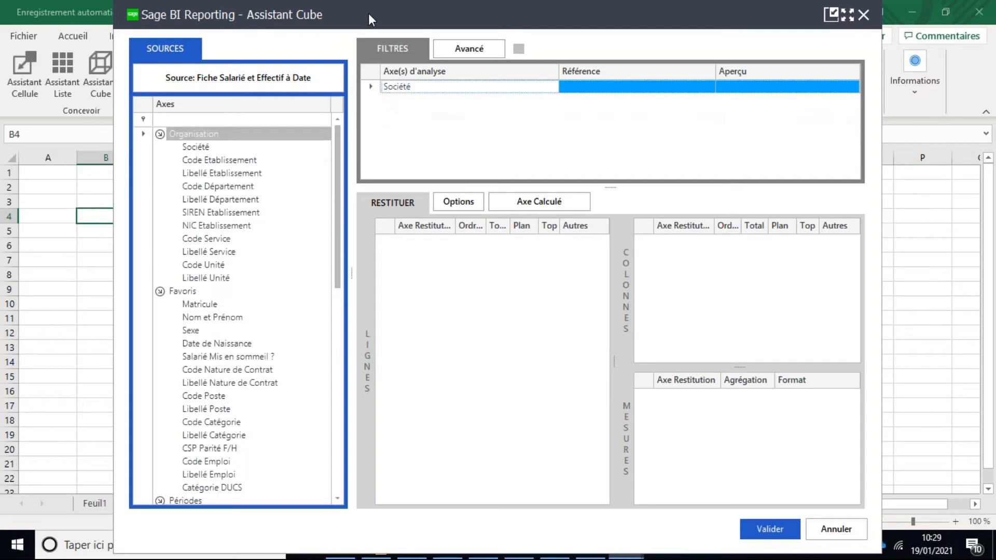
Enter the labels Société, Année and Mois in cells B1 to B3, with * in C1 as the Société value
drag(368, 14, 503, 46)
click(119, 173)
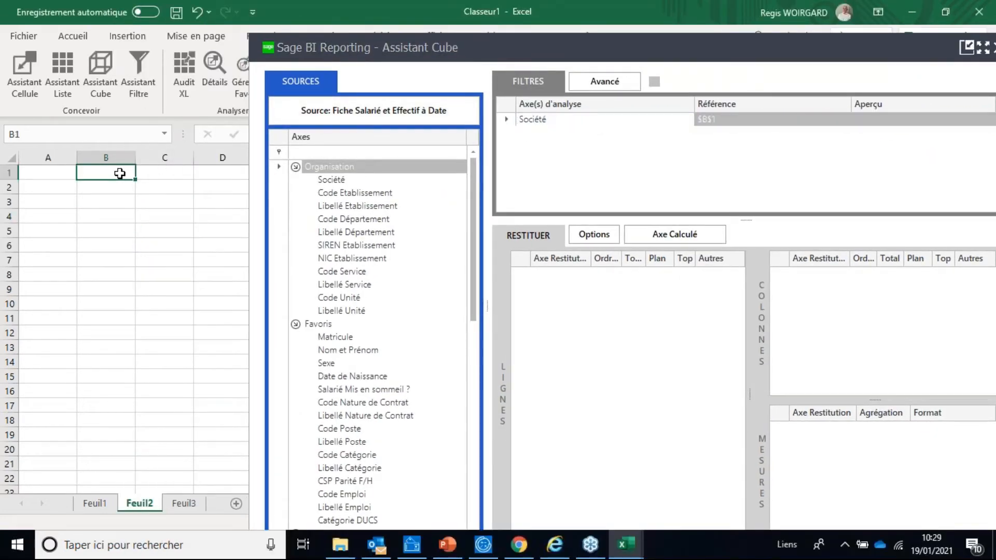
text(Société)
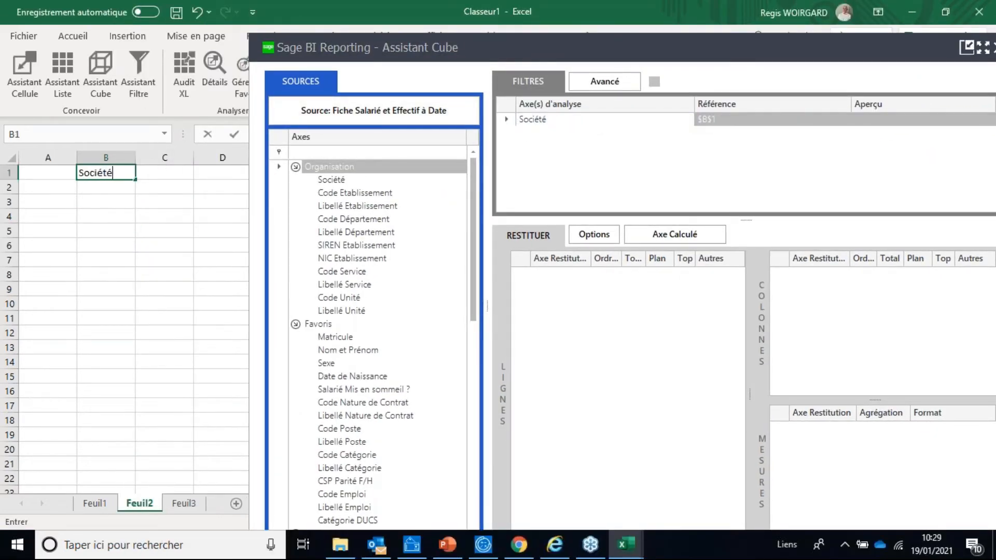
key(Tab)
text(*)
key(Return)
text(Année)
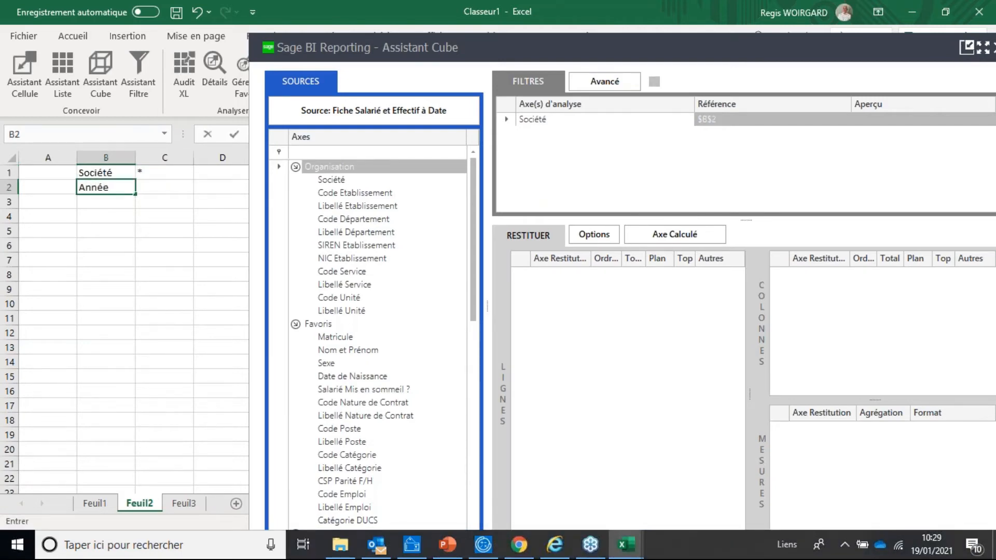
key(Return)
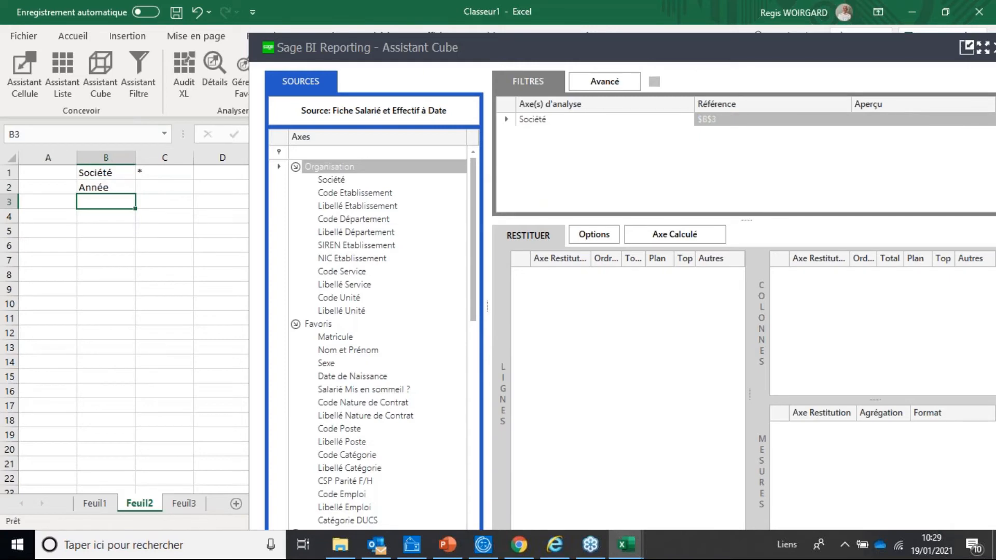
text(Mois)
key(Tab)
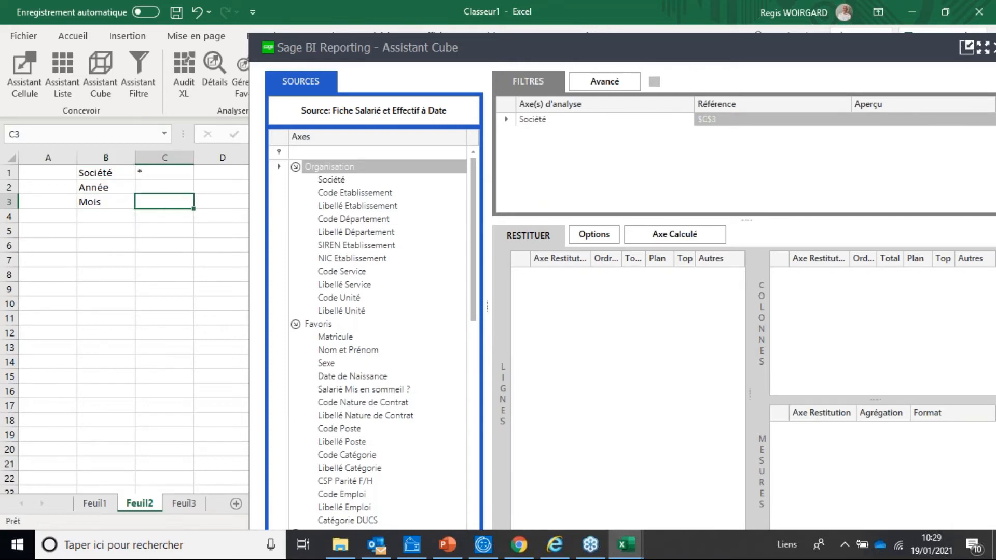
Enter 2017..2018 in C2 as the Année value and 12 in C3 as the Mois value
click(164, 187)
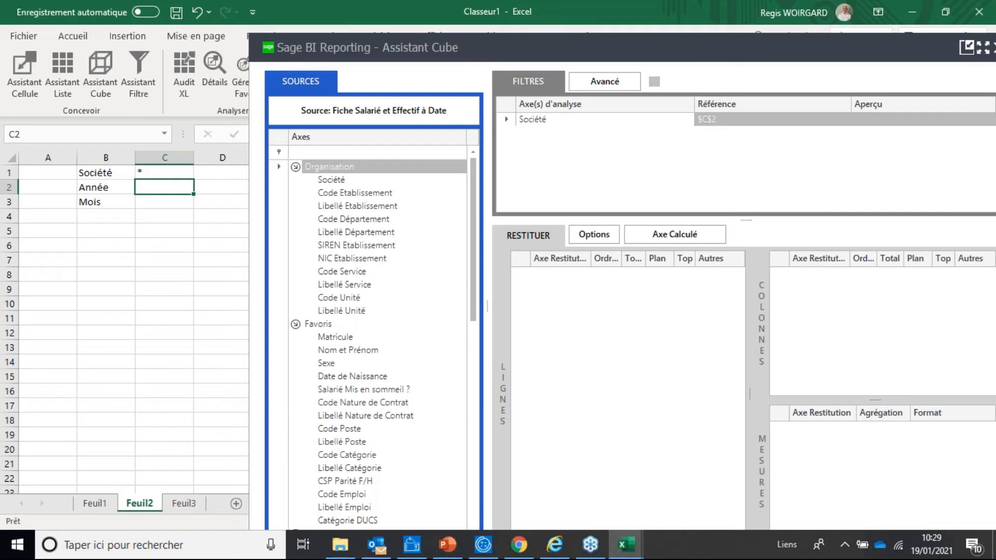
text(2017..2018)
key(Return)
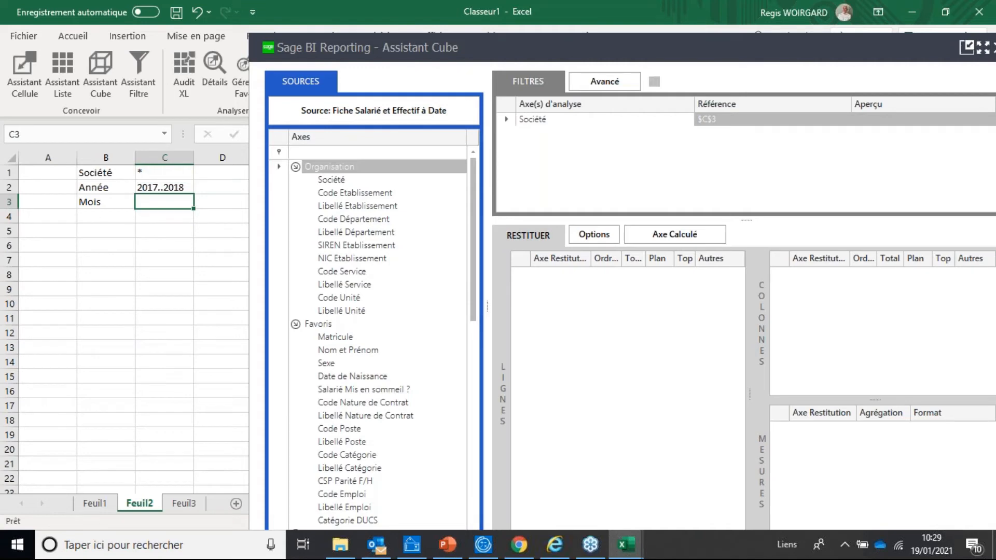
text(12)
key(Return)
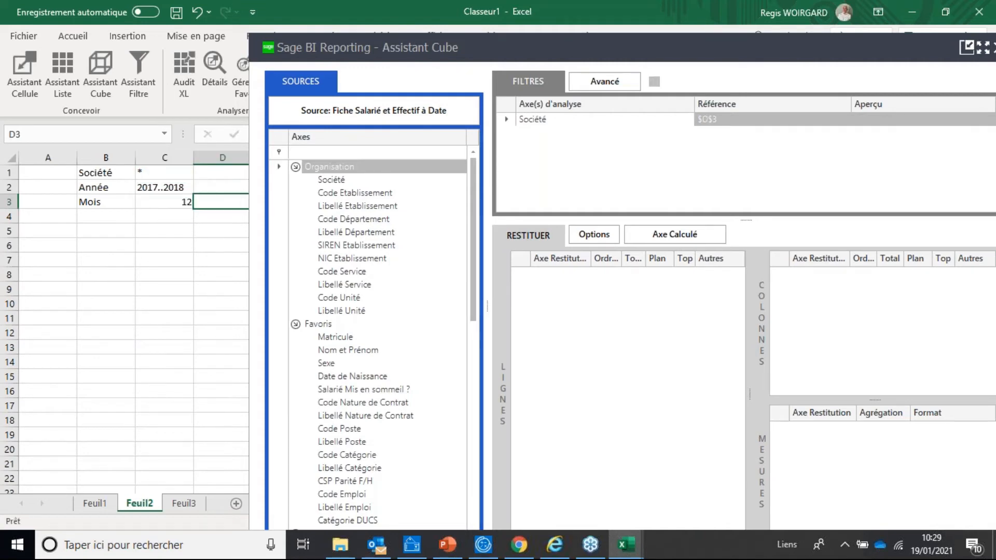
key(Down)
key(Left)
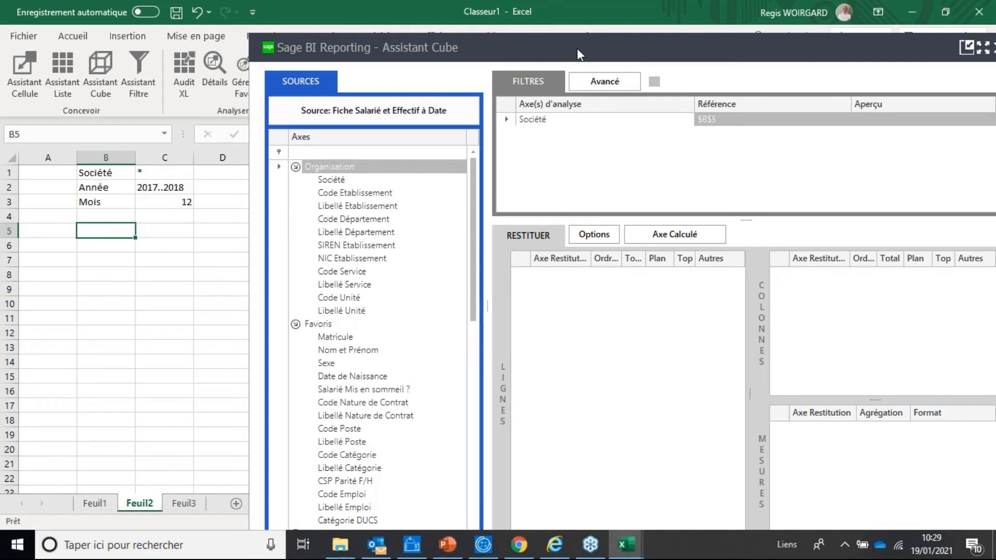
Add the Année Situation and Mois Situation axes to the cube's filters
drag(577, 48, 543, 39)
scroll(339, 338, down, 2)
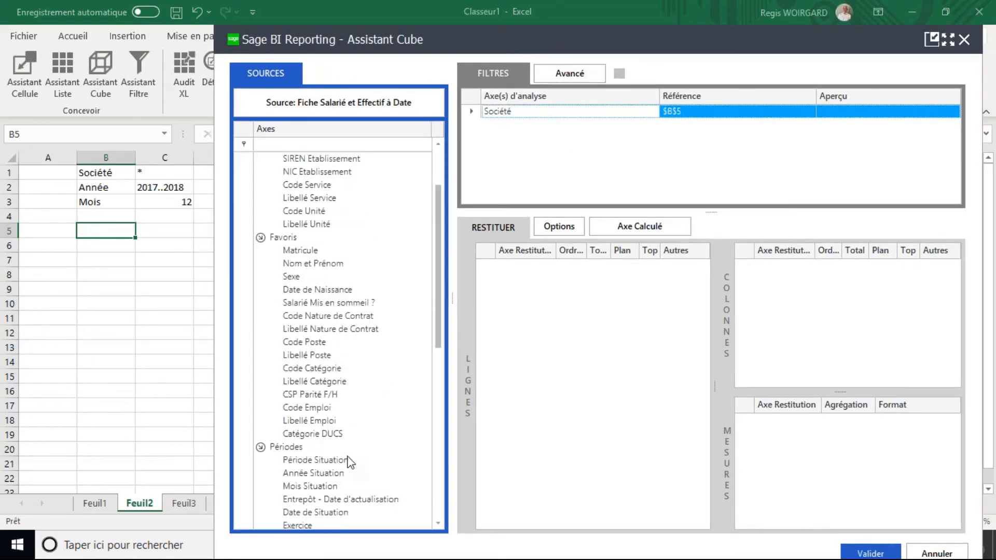
drag(311, 473, 547, 136)
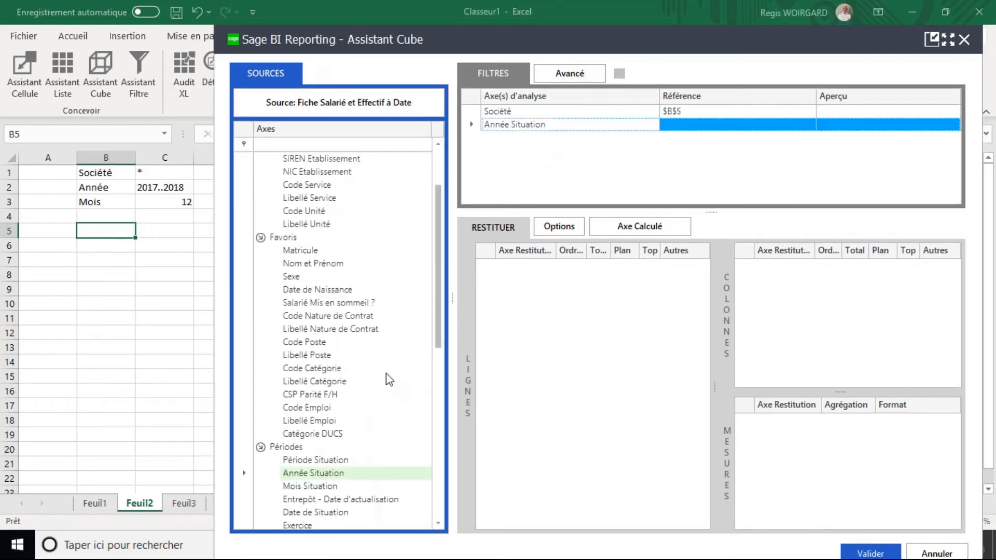
scroll(386, 373, down, 3)
drag(321, 370, 529, 191)
Link the Société, Année Situation and Mois Situation filters to cells C1, C2 and C3 respectively
click(708, 111)
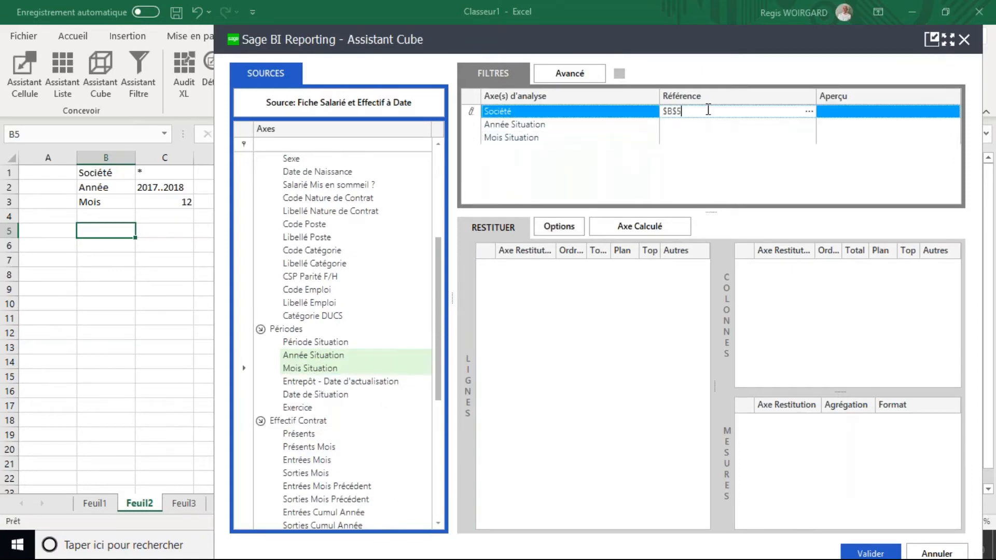
click(184, 176)
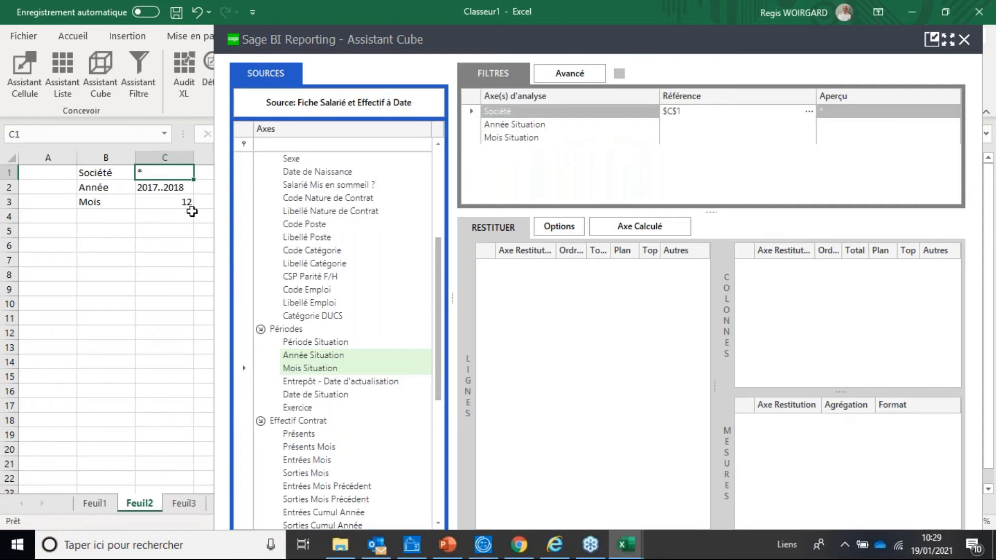
click(674, 124)
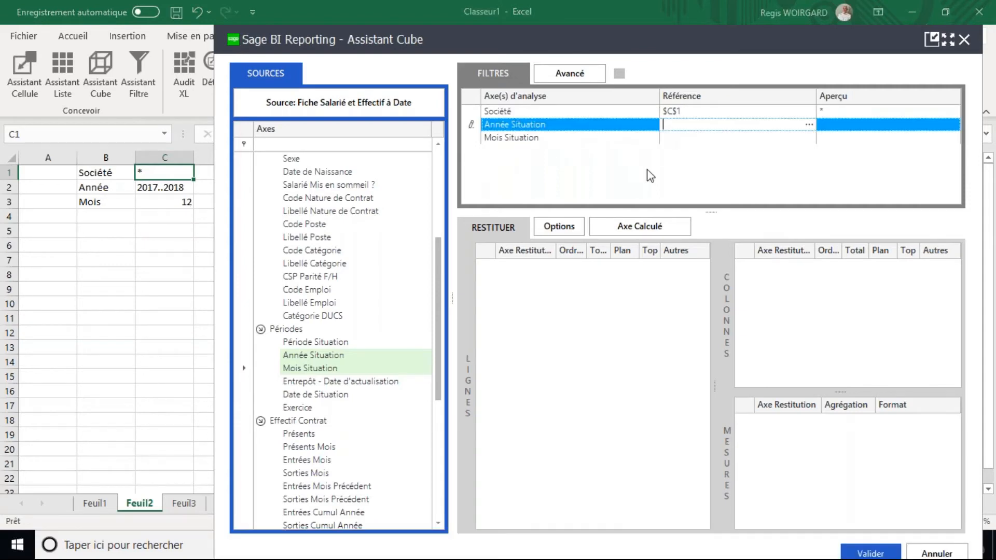
click(164, 192)
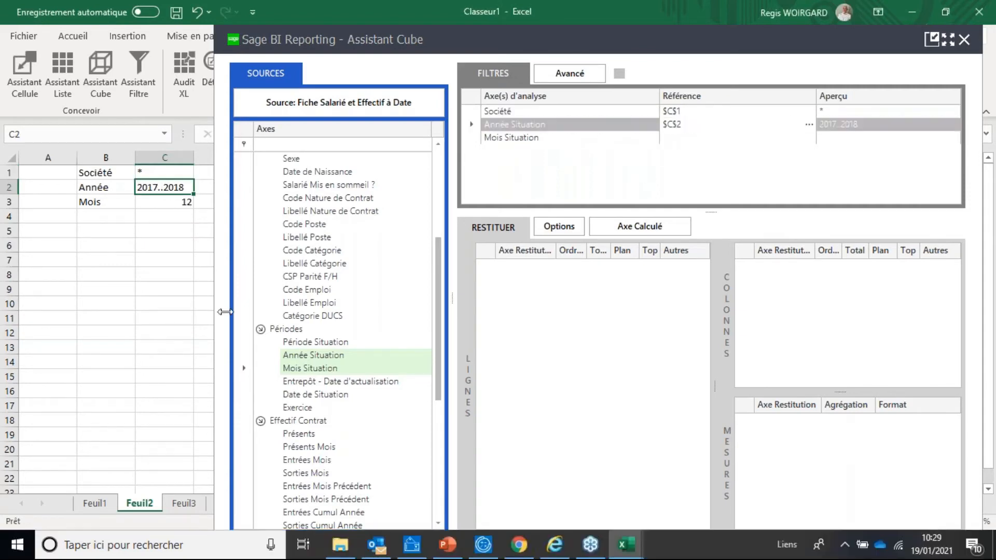
click(673, 138)
click(177, 203)
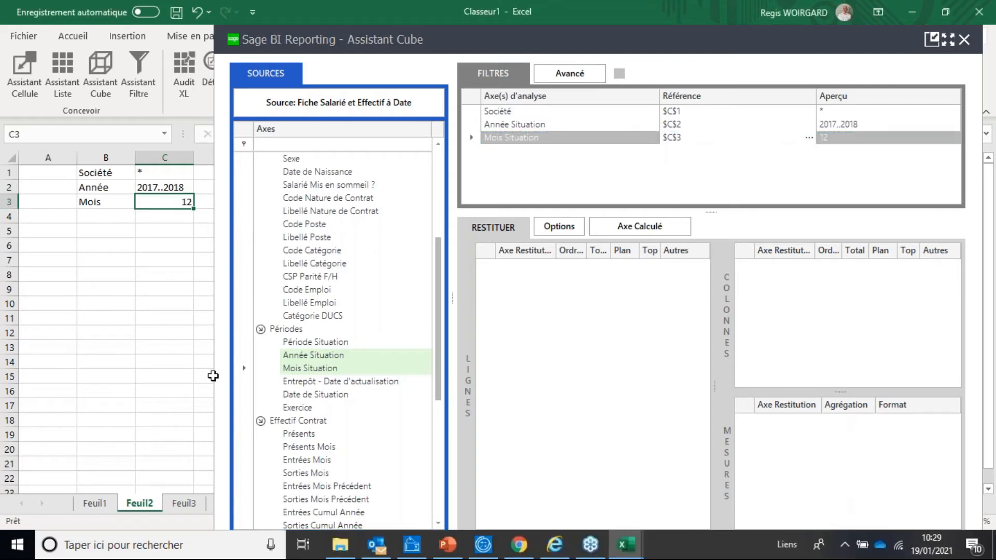
click(545, 229)
click(61, 258)
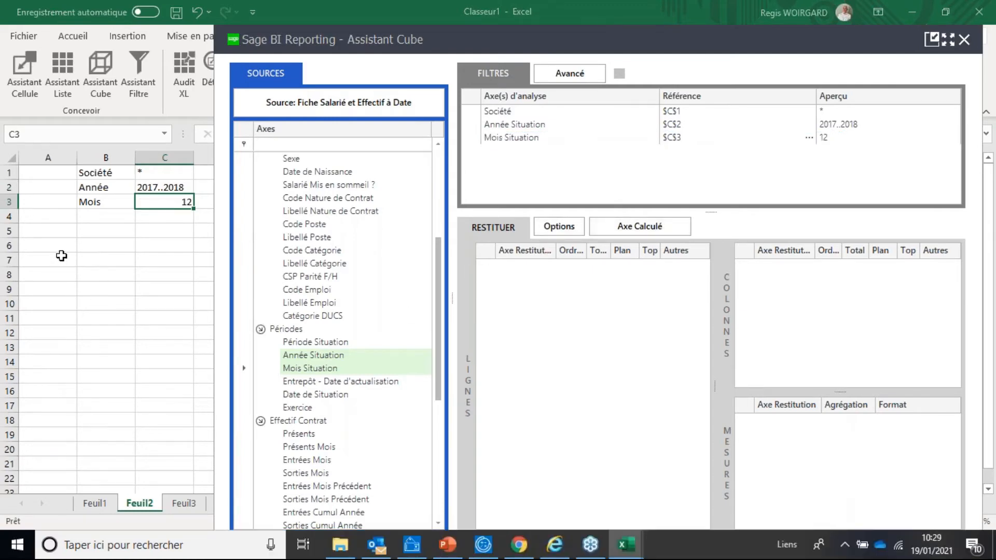
click(49, 330)
click(72, 318)
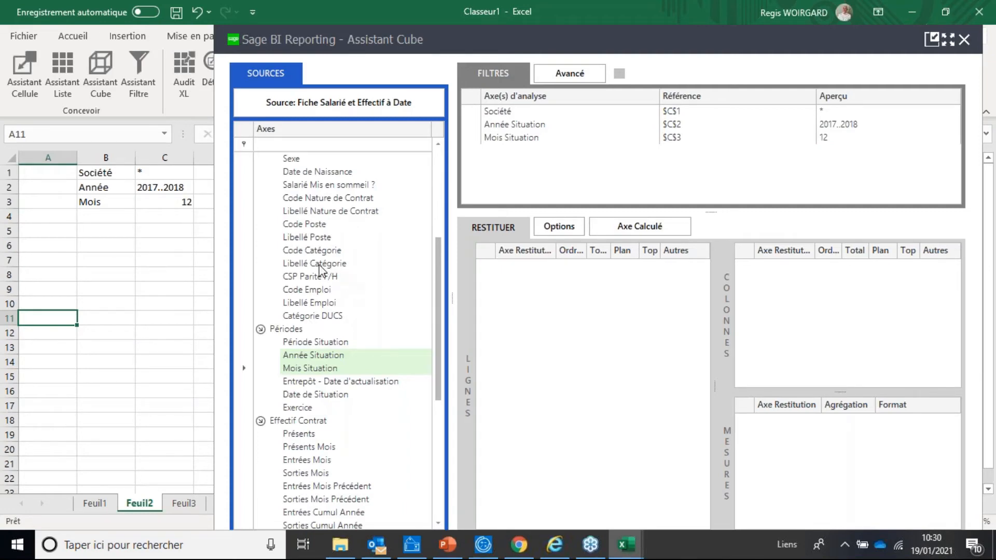
Put Libellé Catégorie in the cube's rows, and Année Situation followed by Sexe in its columns
drag(328, 267, 540, 341)
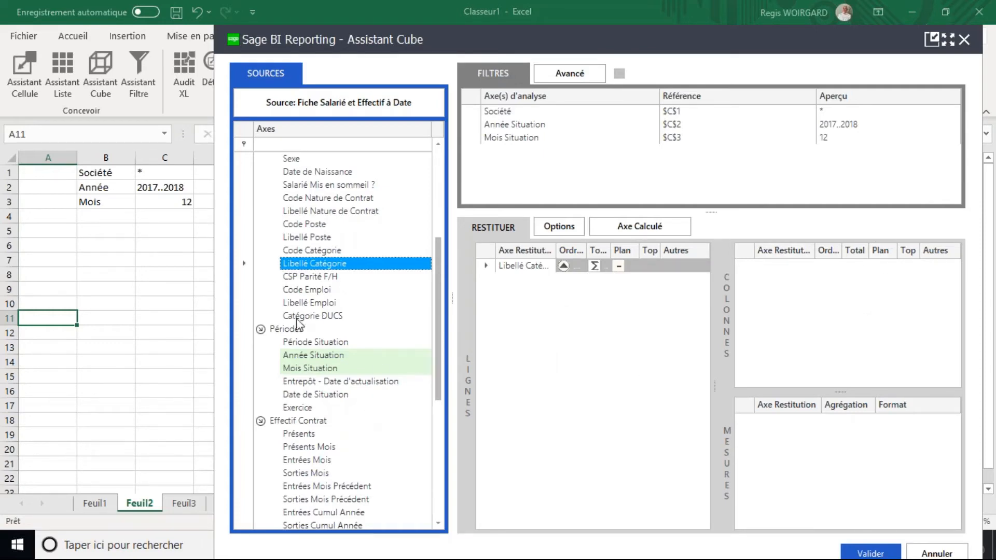
drag(316, 360, 820, 298)
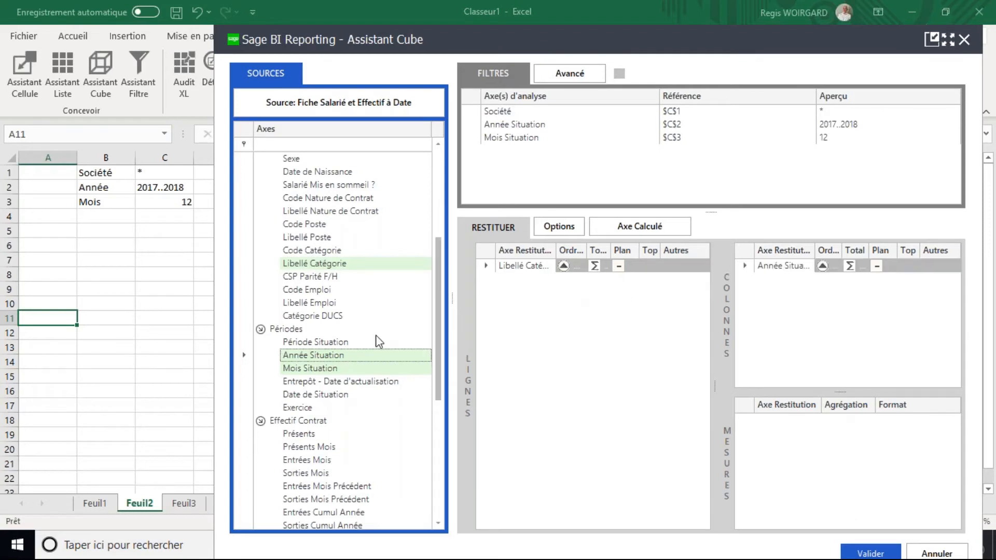
scroll(348, 272, up, 2)
drag(301, 238, 809, 324)
Add Présents from Effectif Contrat as the cube's measure and generate the cube
scroll(367, 378, down, 4)
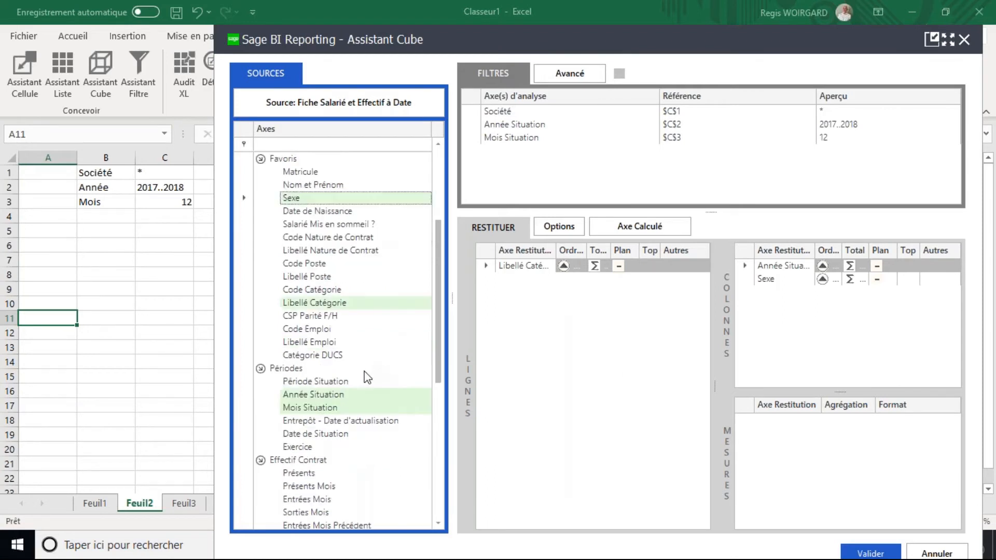
click(307, 357)
drag(308, 358, 793, 455)
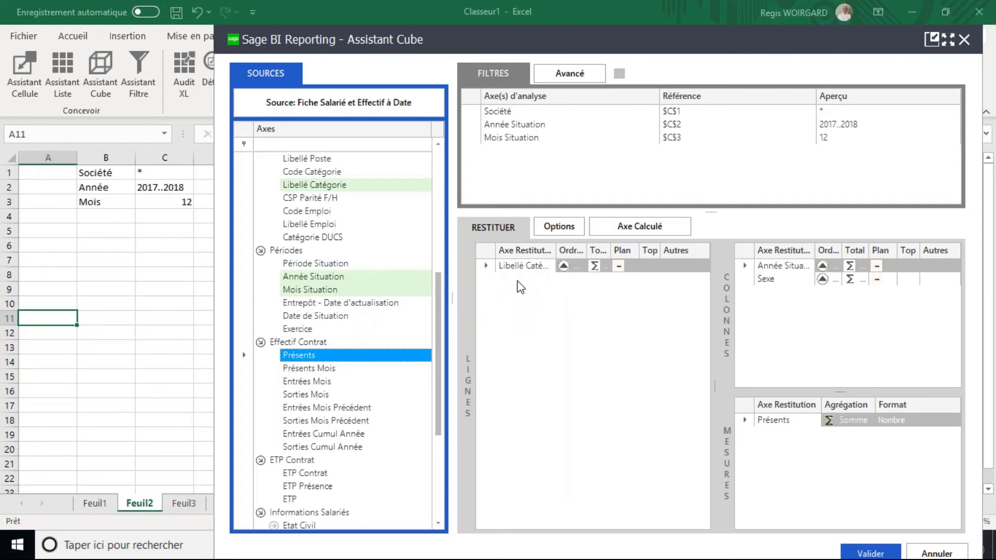
click(884, 554)
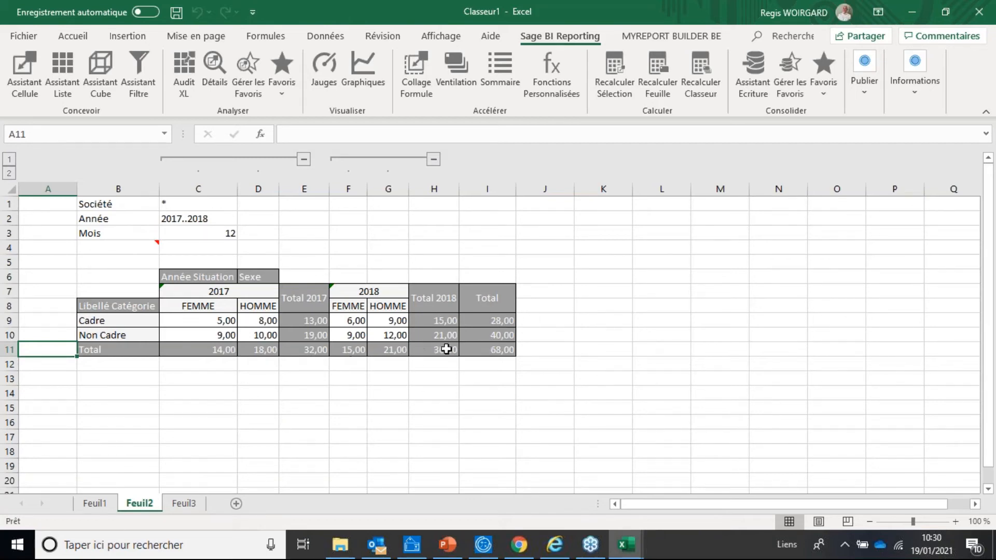
Reopen the cube from cell B4 and turn off Afficher Total Colonnes in its general options
click(138, 247)
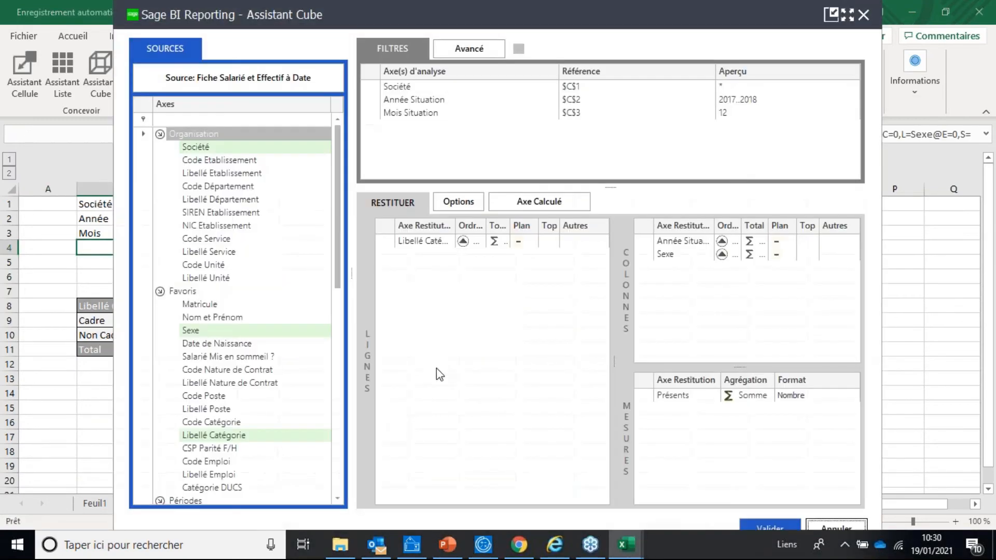
click(457, 202)
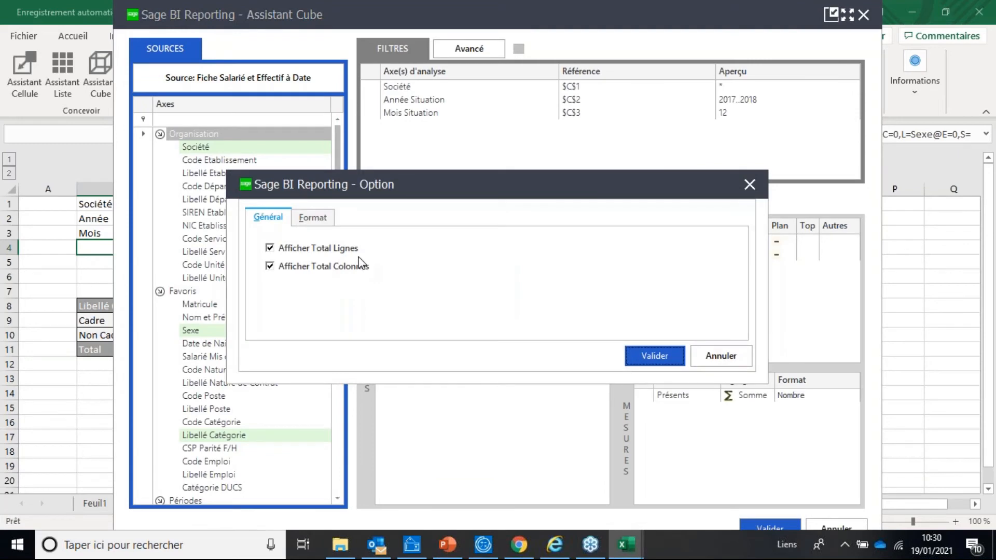
click(271, 248)
click(270, 248)
click(270, 267)
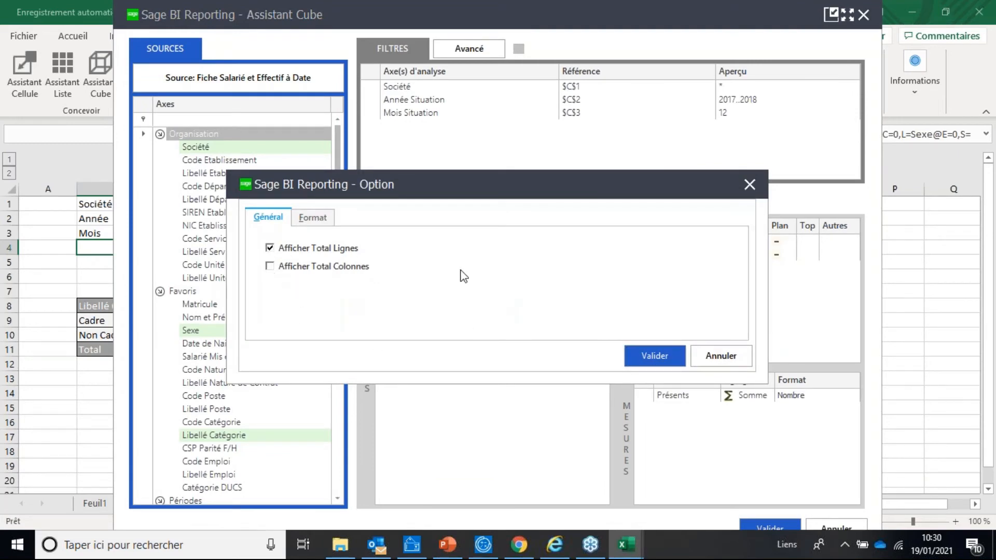
Set the cube's format theme to Bleu Clair and regenerate the cube
click(319, 218)
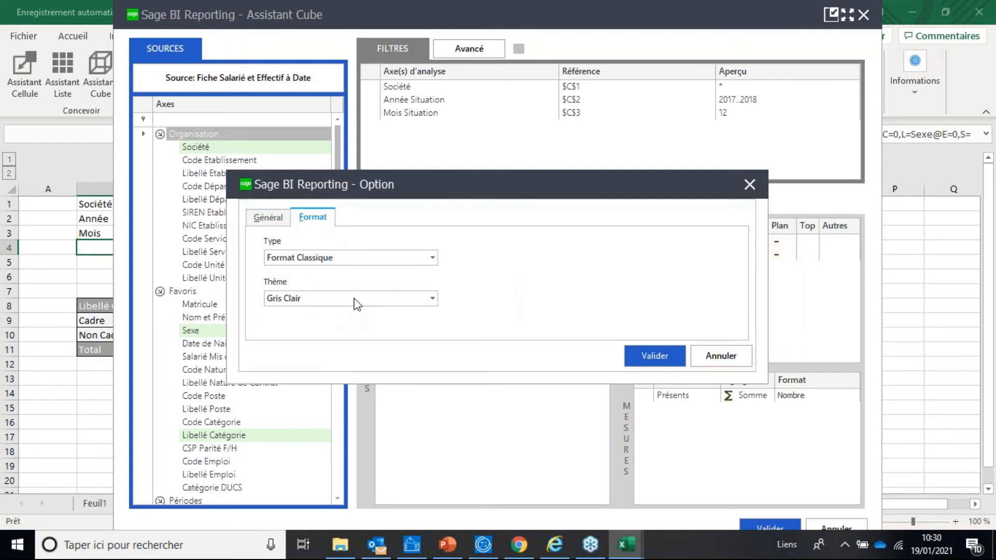
click(433, 299)
scroll(372, 336, down, 2)
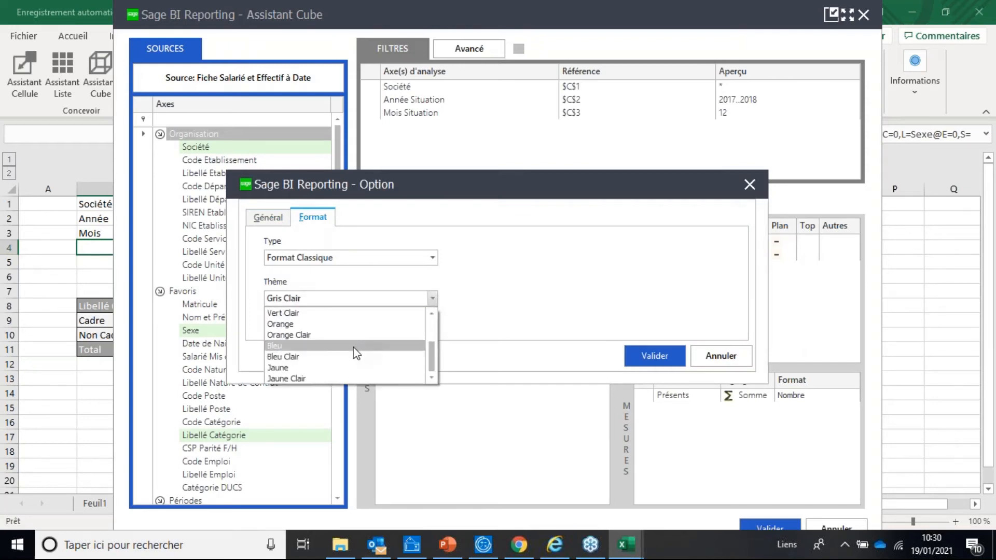
click(317, 348)
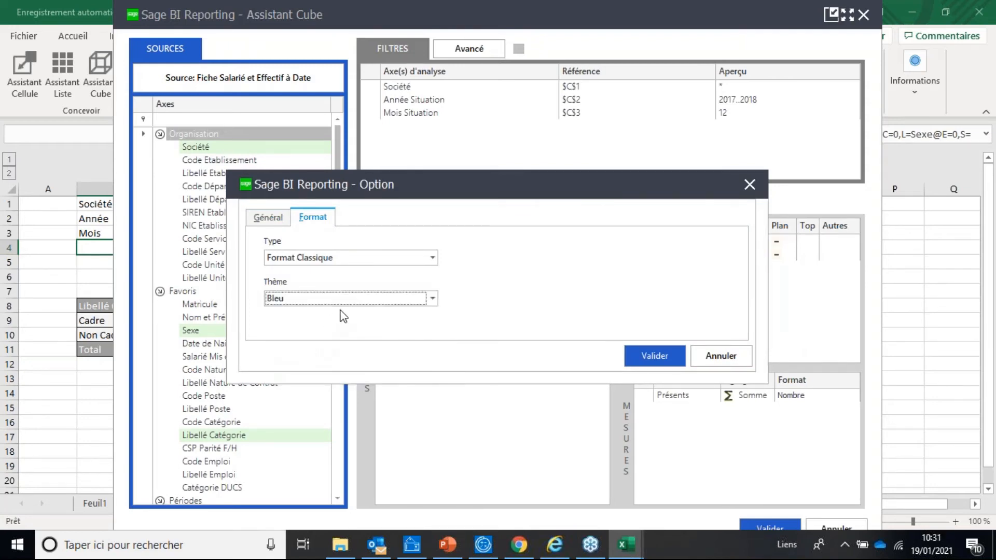
click(343, 299)
click(304, 354)
click(648, 355)
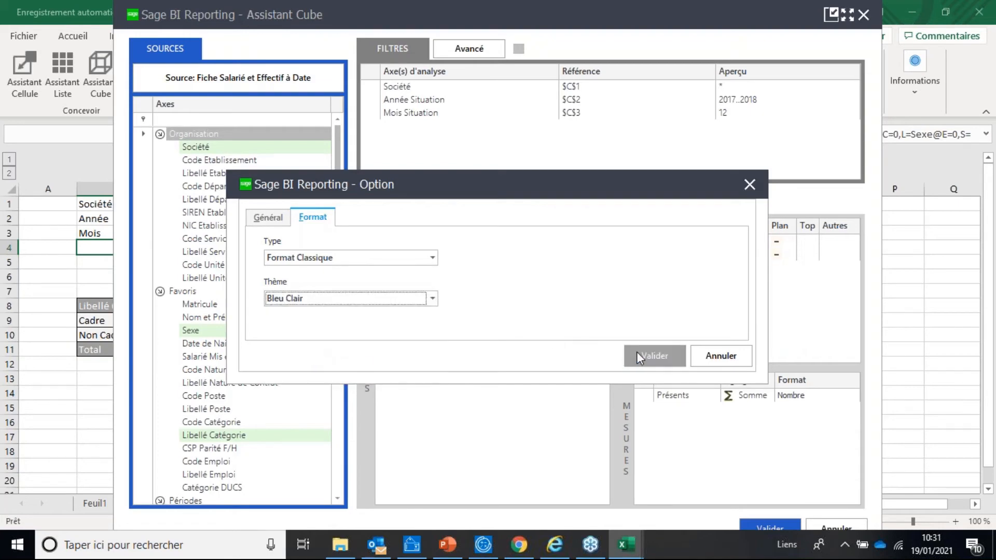
click(770, 529)
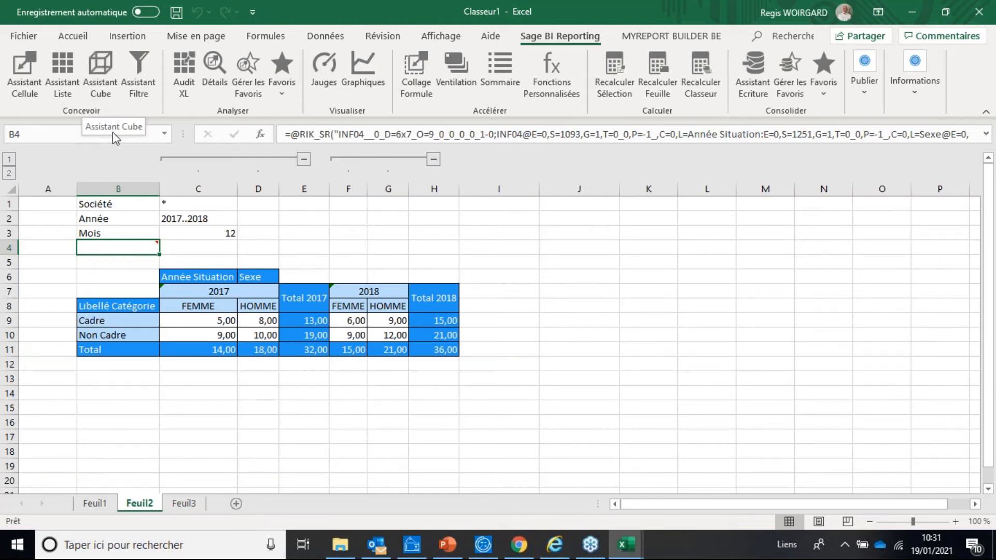
Open the workbook ASSISTANT CELLULE.xlsx from the DEMO SAGE BI folder and select D10, the 2019 cell for Ventes de marchandises
mouse_move(136, 255)
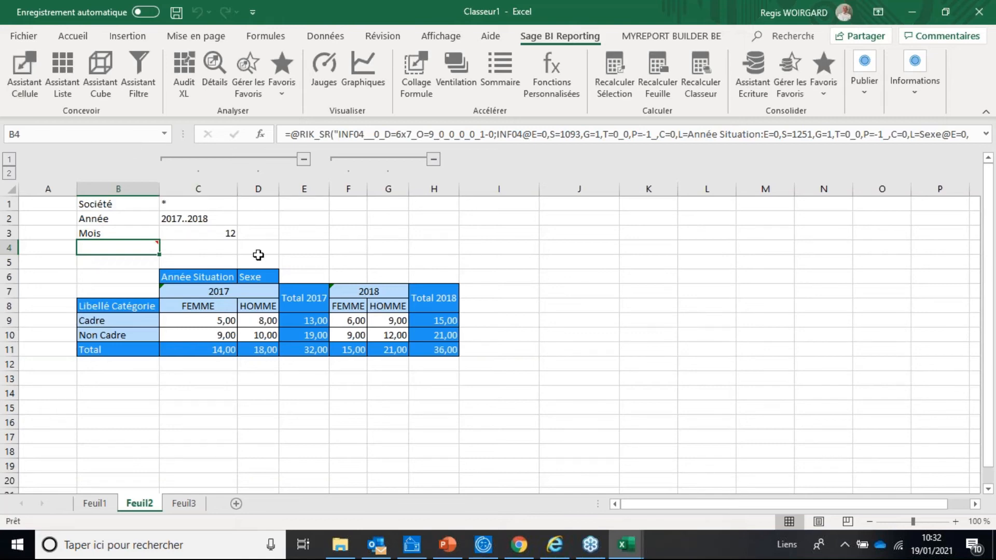
click(340, 545)
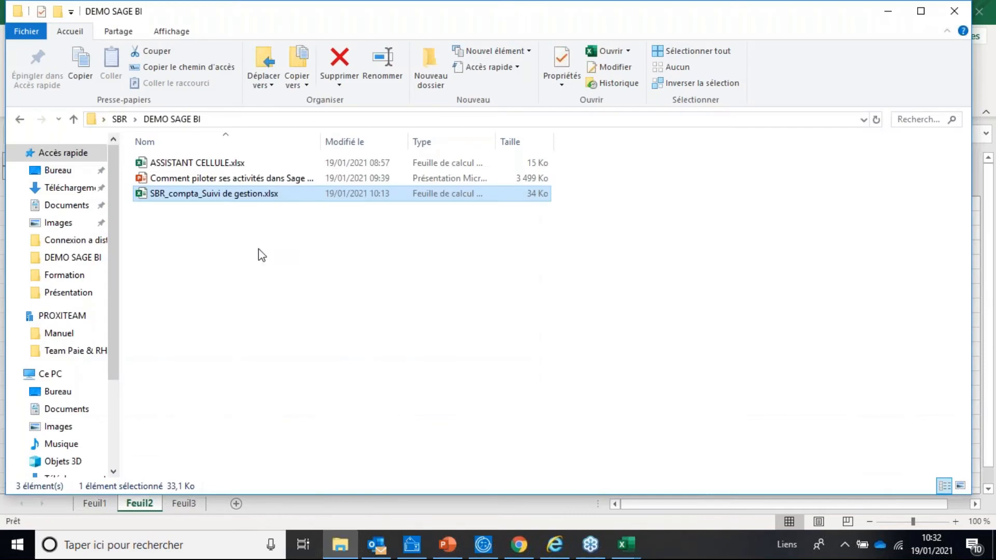
double_click(222, 163)
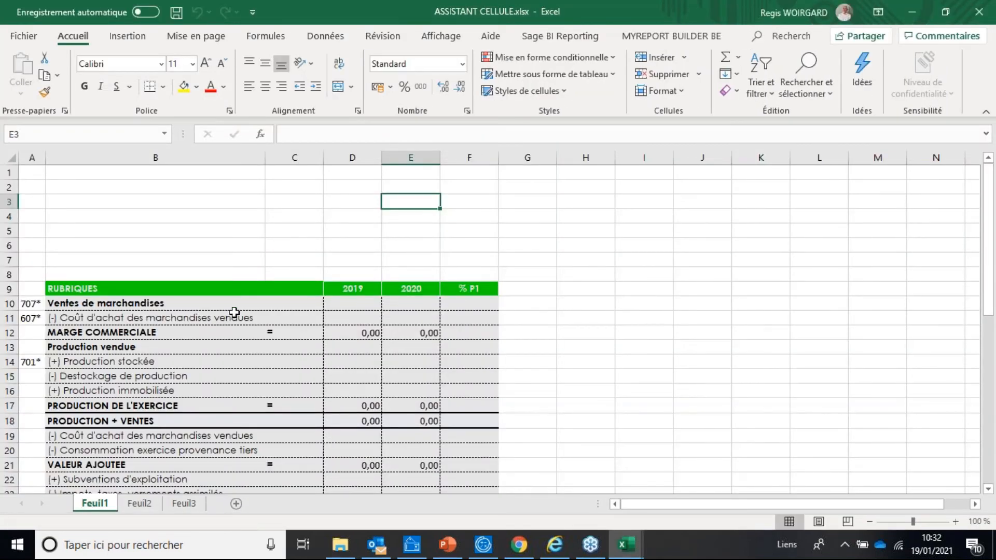
scroll(400, 311, down, 4)
scroll(406, 360, up, 4)
click(363, 302)
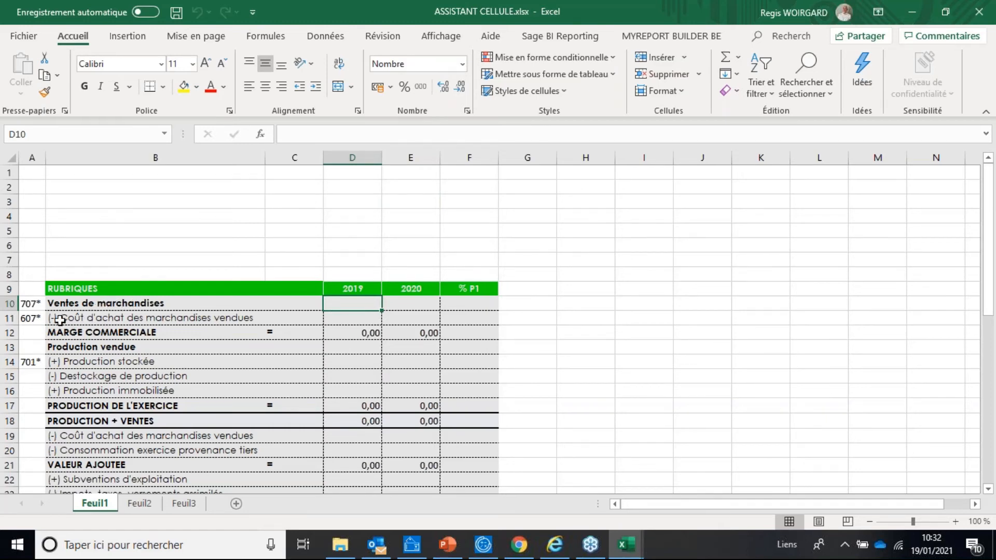
Widen column A and review the account codes entered beside the report rows, starting from A10
drag(46, 158, 110, 159)
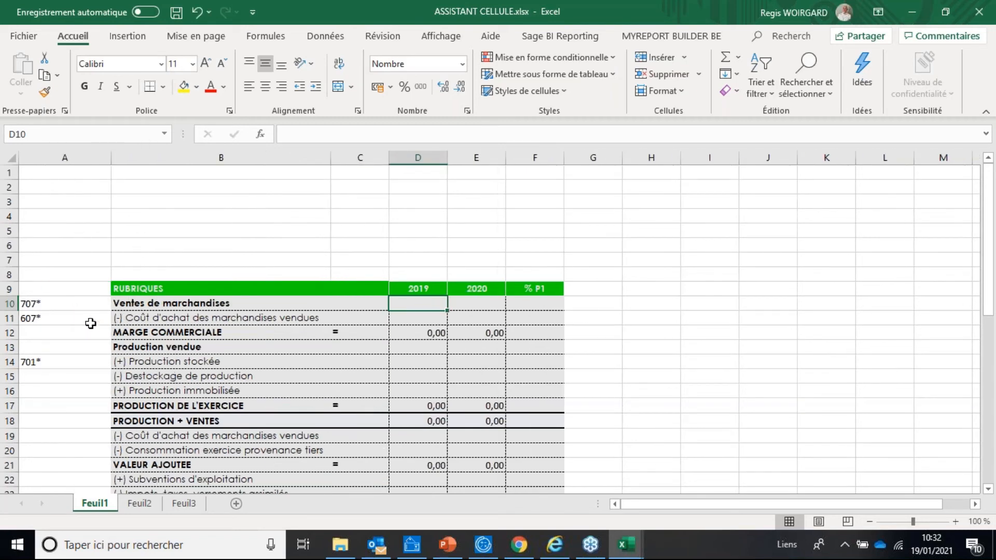
click(62, 305)
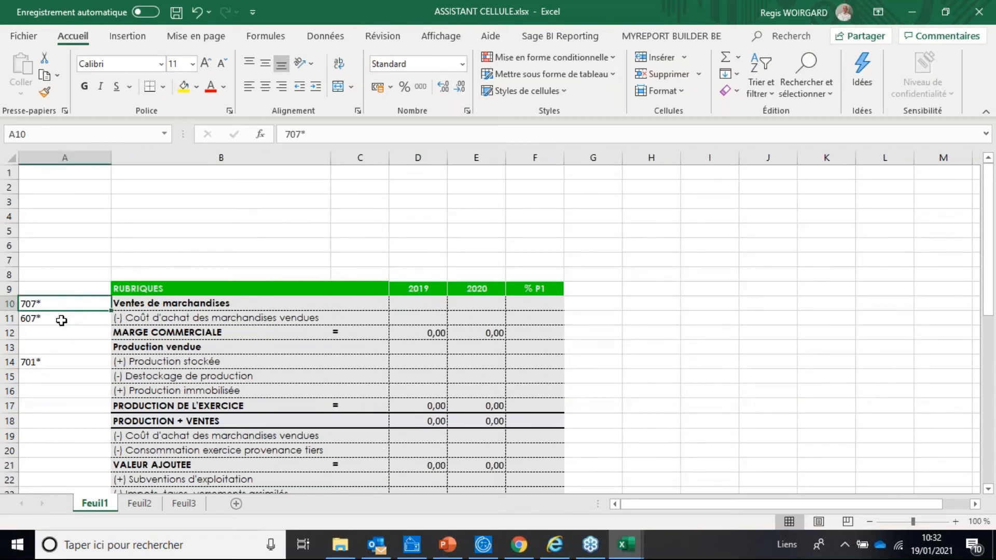
scroll(68, 322, down, 2)
scroll(69, 330, down, 2)
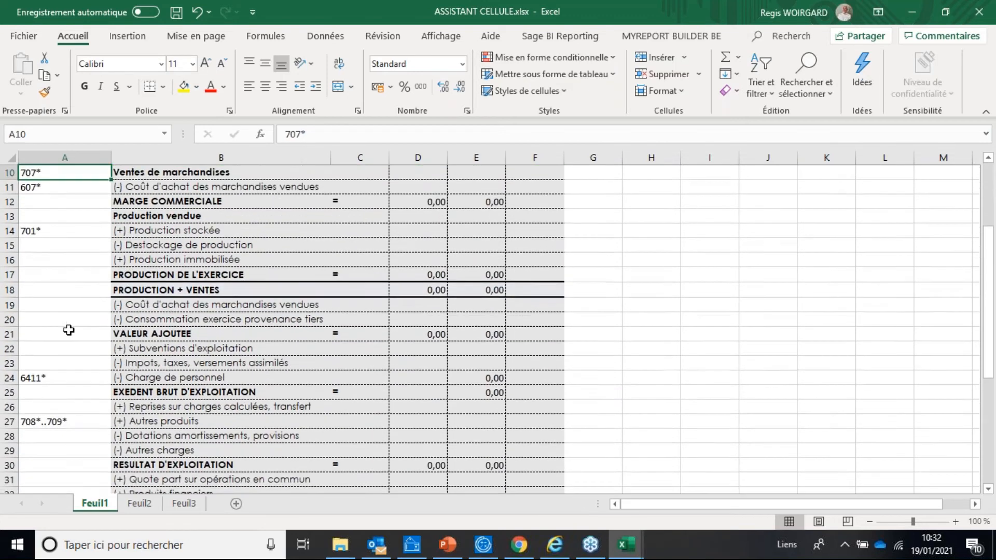
scroll(67, 329, up, 2)
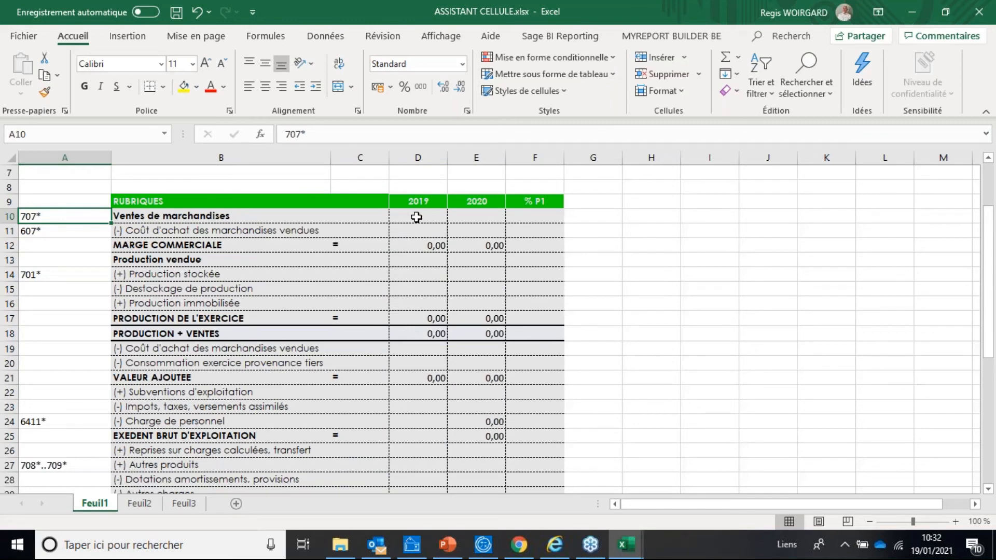
scroll(420, 220, up, 2)
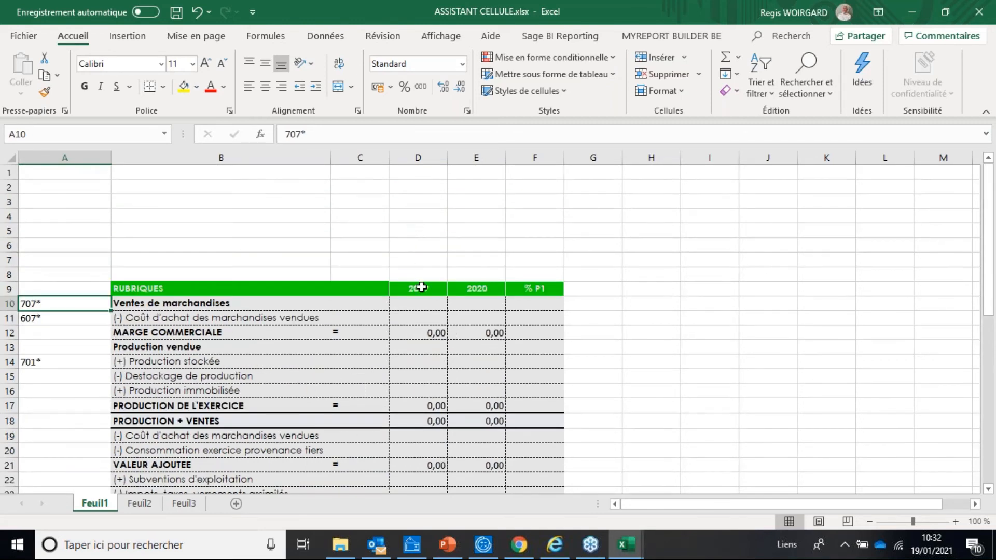
Start the cell assistant on D10 and choose the Ecritures Générales model of the Sage 100cloud Comptabilité connector
click(560, 36)
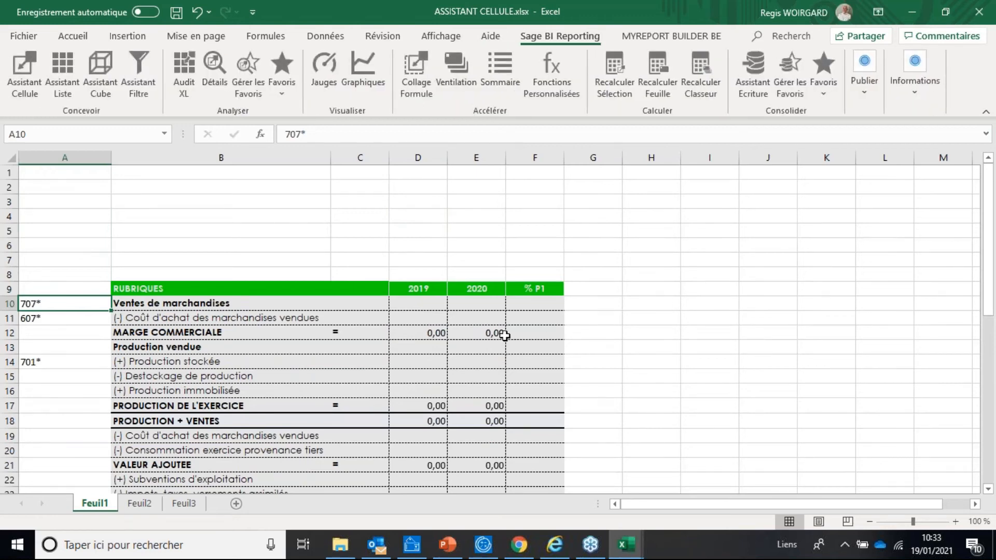
click(422, 303)
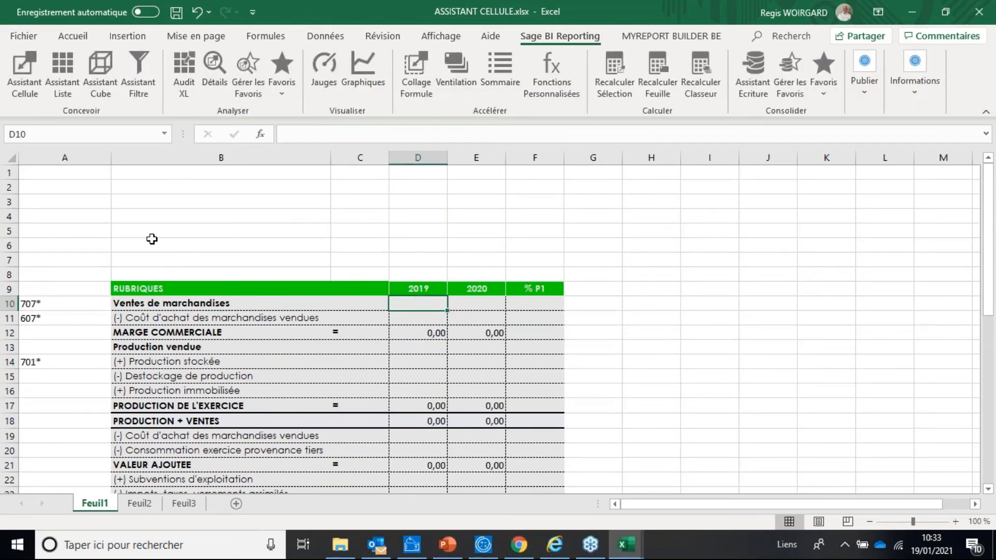
click(27, 78)
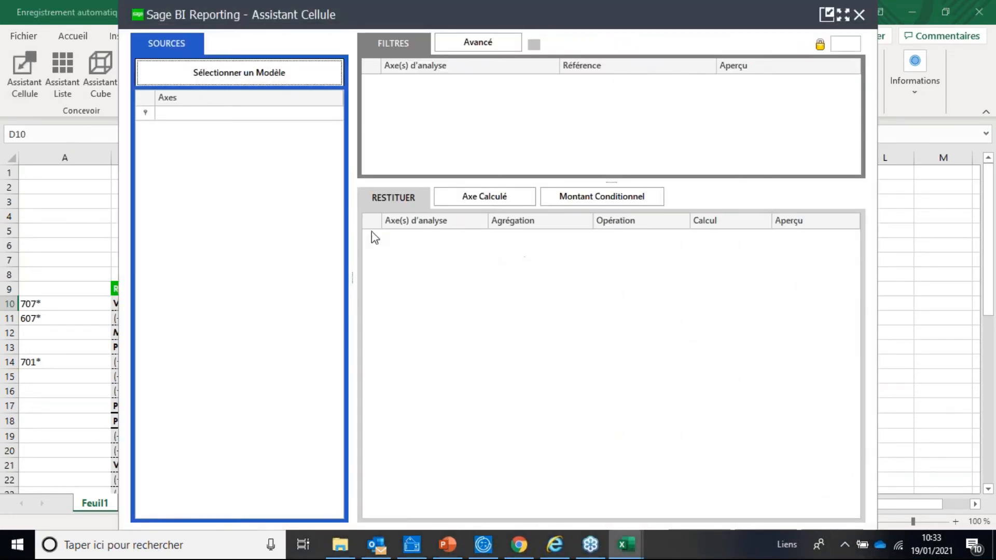
click(268, 83)
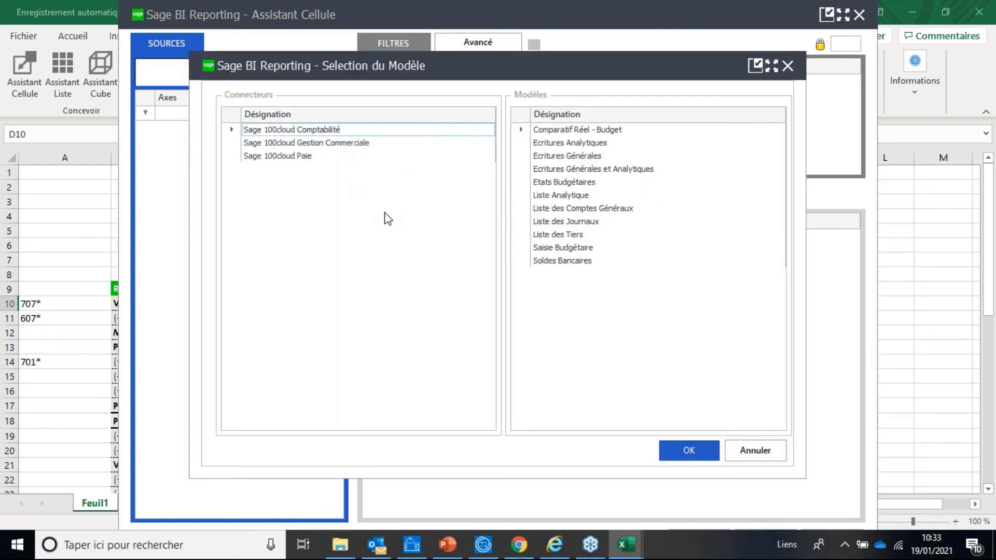
click(565, 159)
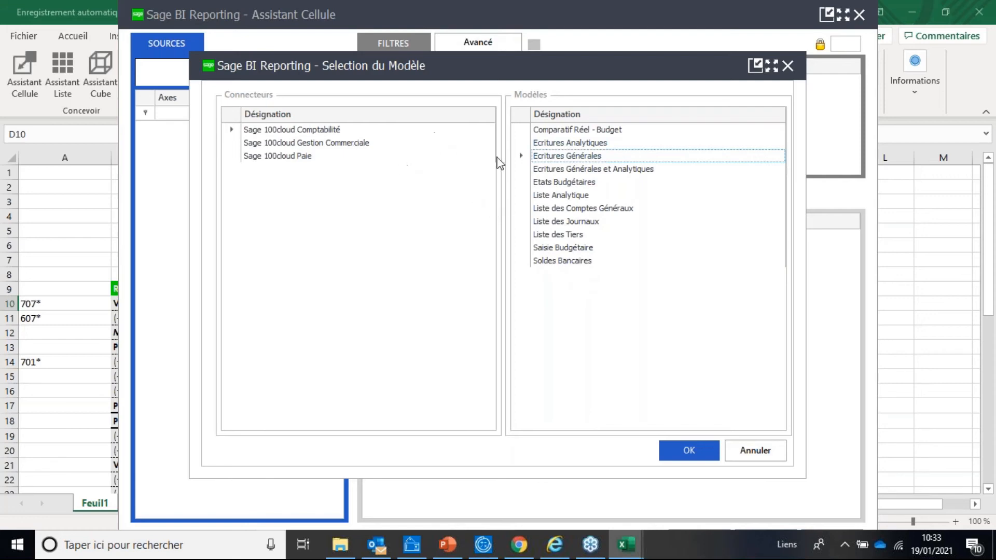
click(690, 452)
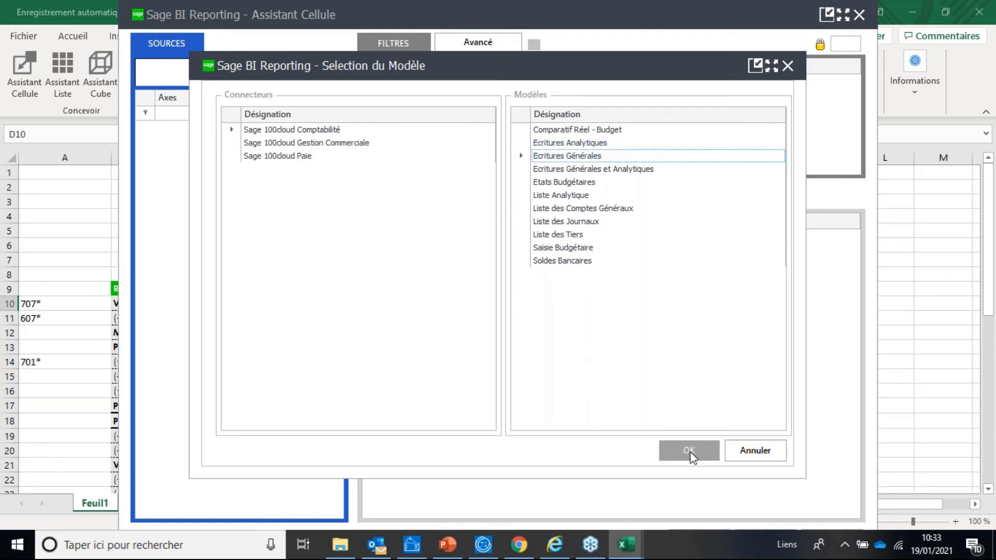
click(695, 460)
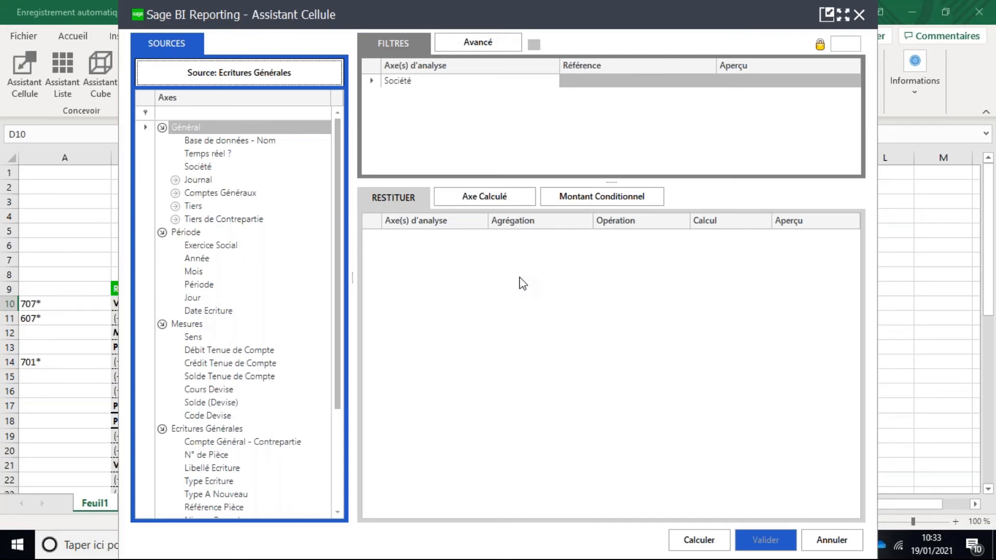
Add Solde Tenue de Compte from Mesures as the value the cell returns
drag(373, 15, 521, 354)
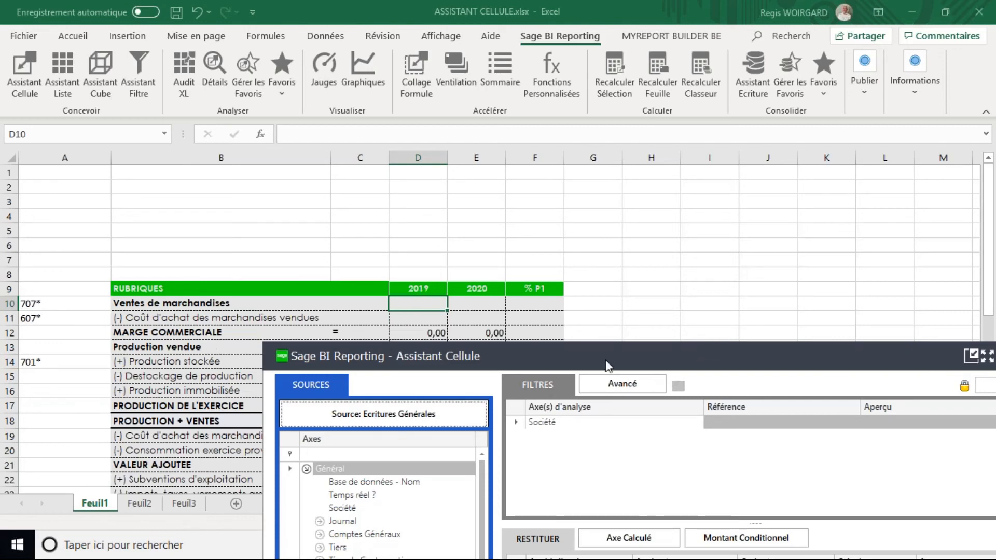
drag(608, 358, 503, 88)
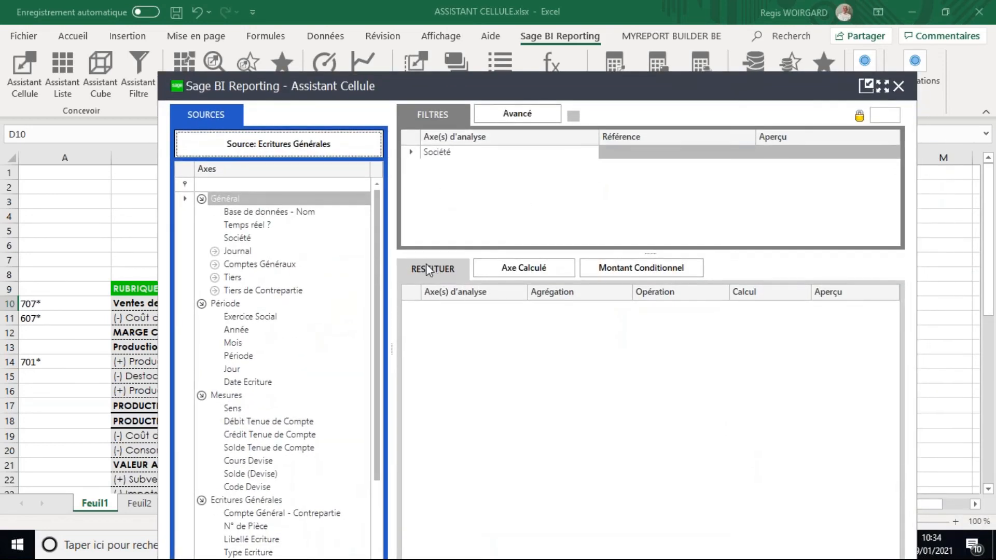
scroll(293, 374, down, 1)
click(304, 410)
drag(300, 418, 462, 360)
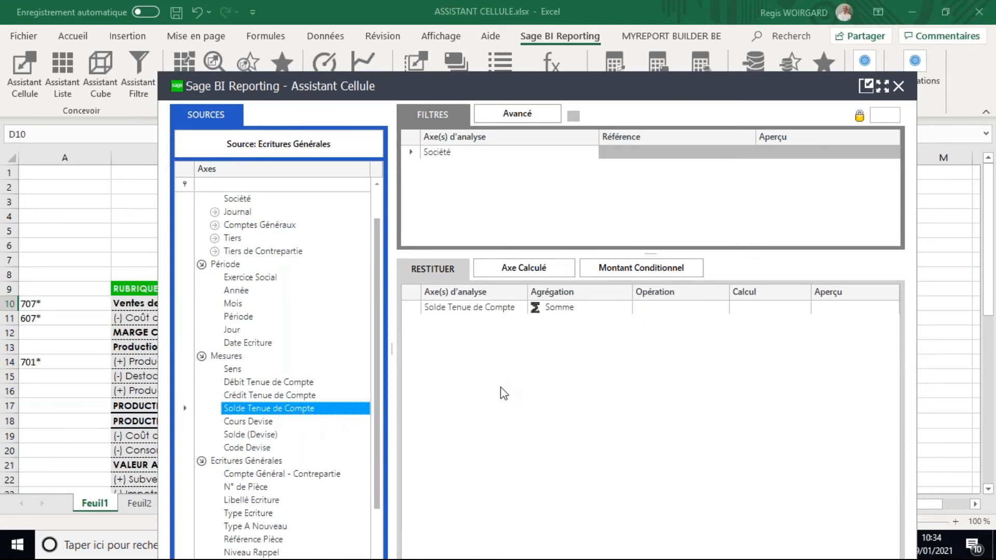
Remove the Société filter and add an Année filter that refers to the 2019 header in D9
drag(439, 153, 351, 233)
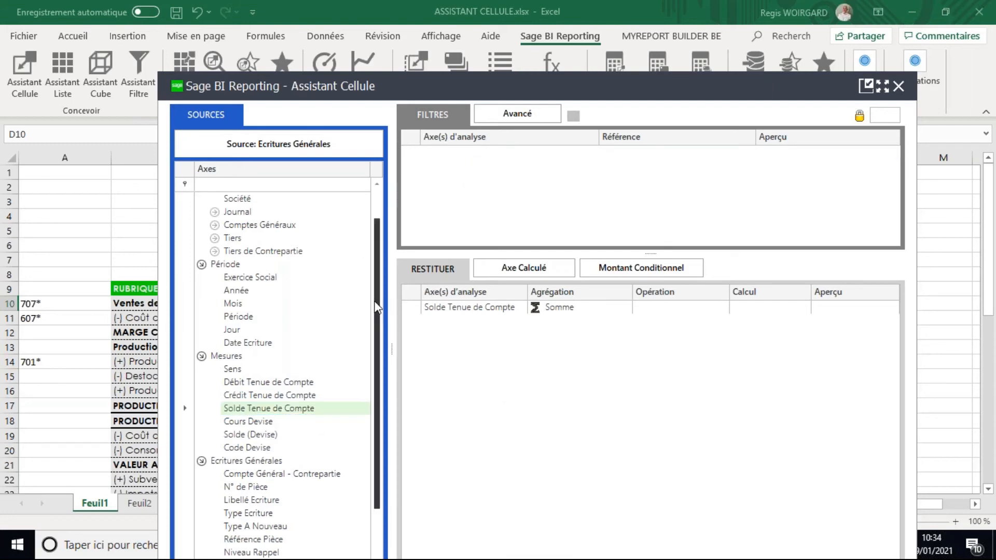
click(244, 292)
drag(244, 296, 473, 191)
drag(573, 100, 608, 347)
click(418, 289)
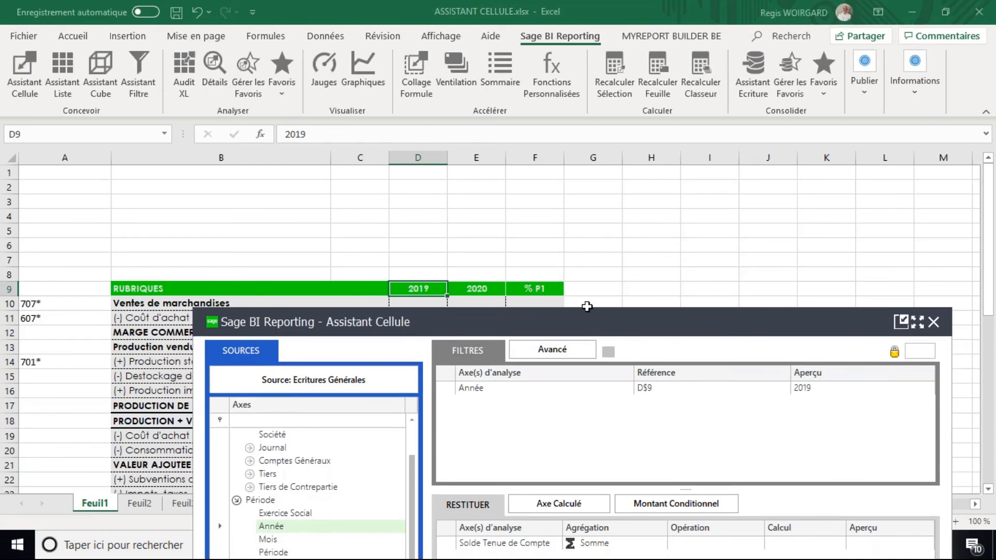
Add Compte Général - Code from the Comptes Généraux information as a filter referring to the account code in A10
drag(574, 321, 618, 123)
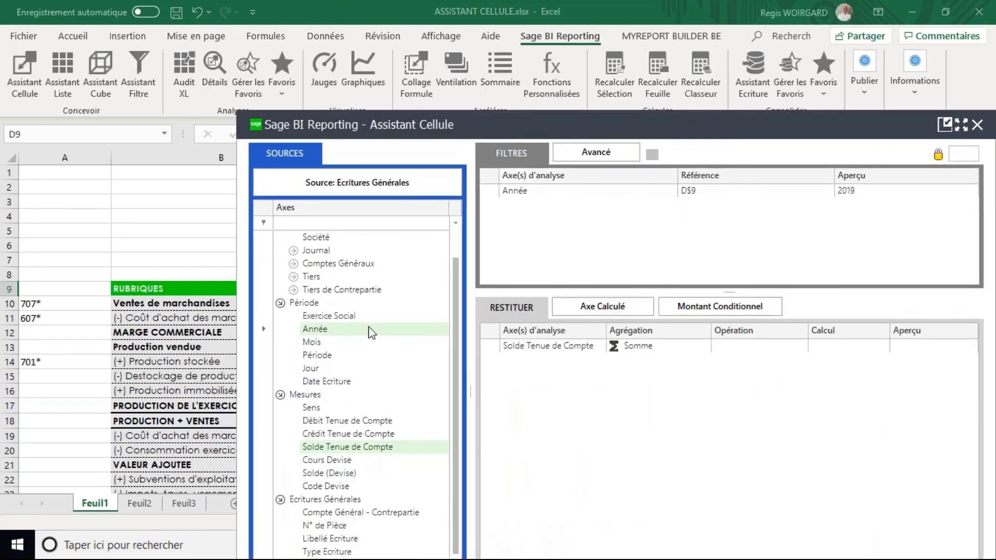
click(293, 263)
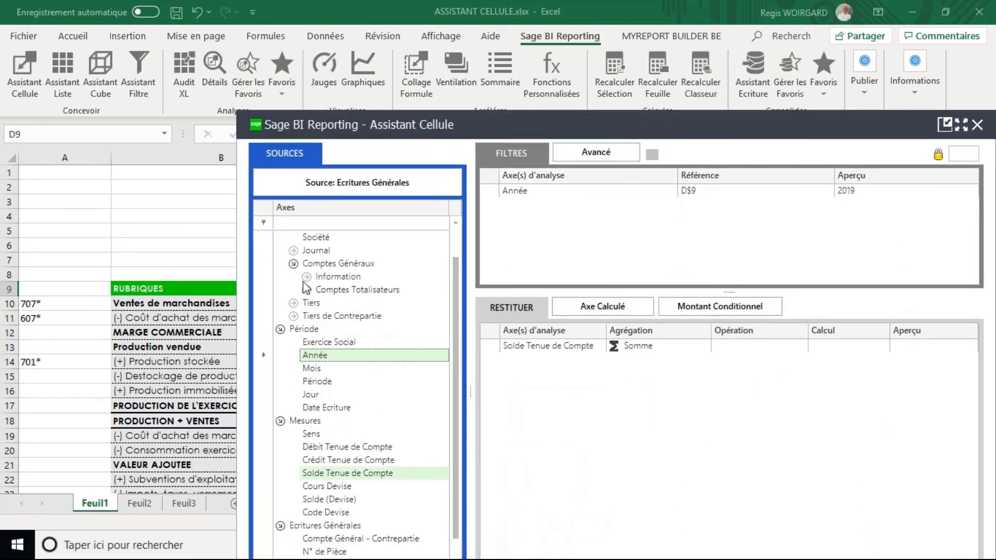
click(307, 277)
drag(391, 290, 534, 229)
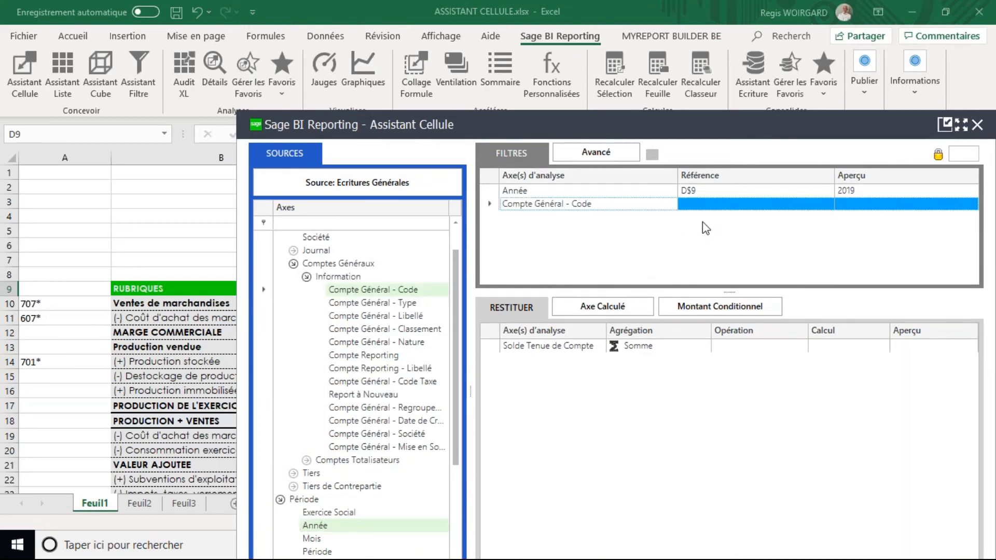
click(52, 307)
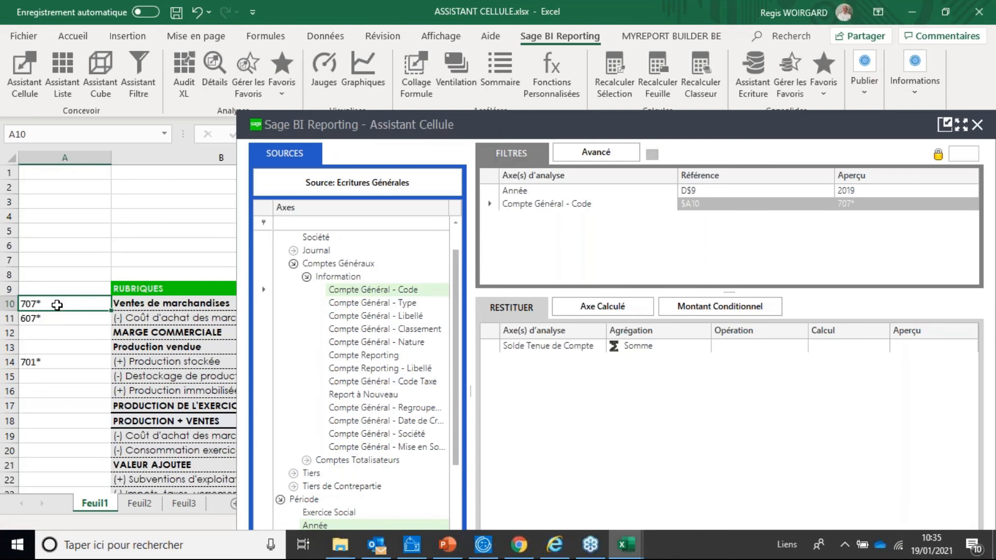
click(584, 257)
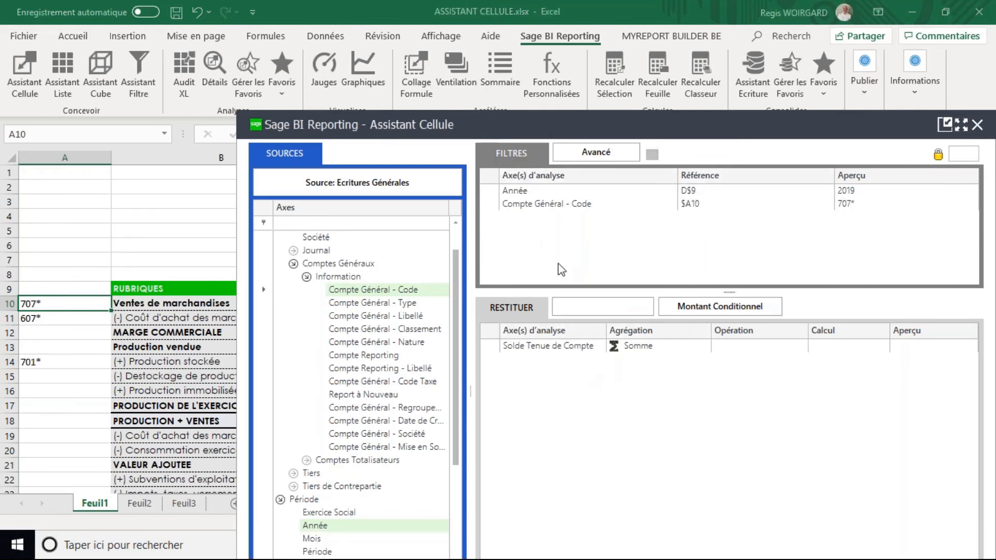
Set D10 as the destination cell and validate the assistant to insert the formula for Ventes de marchandises
drag(512, 123, 565, 374)
click(434, 306)
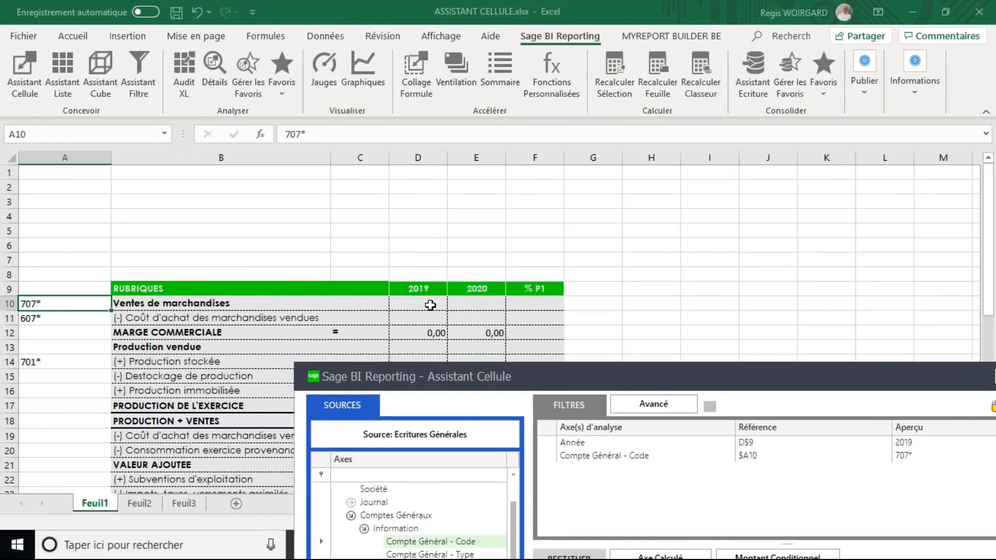
drag(616, 385, 474, 37)
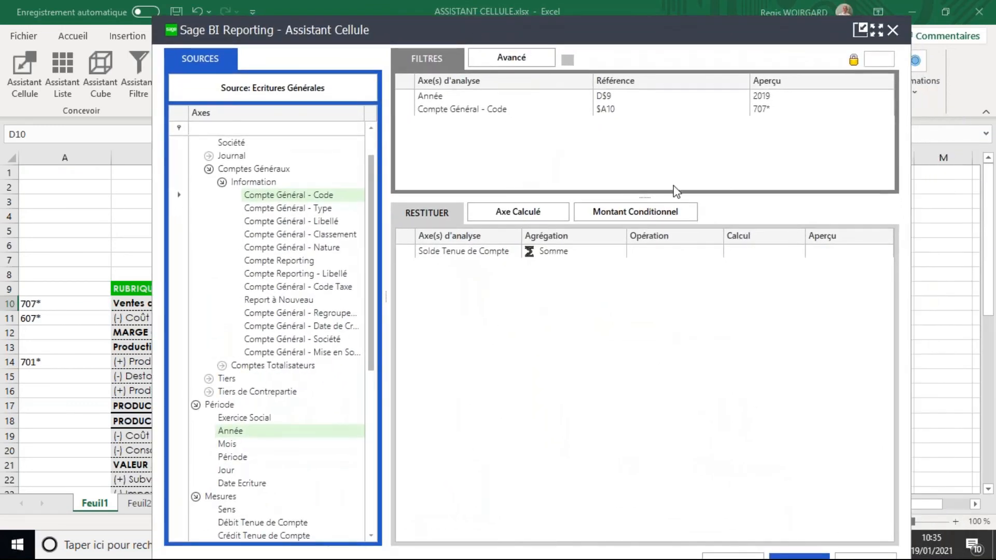
double_click(671, 30)
click(896, 517)
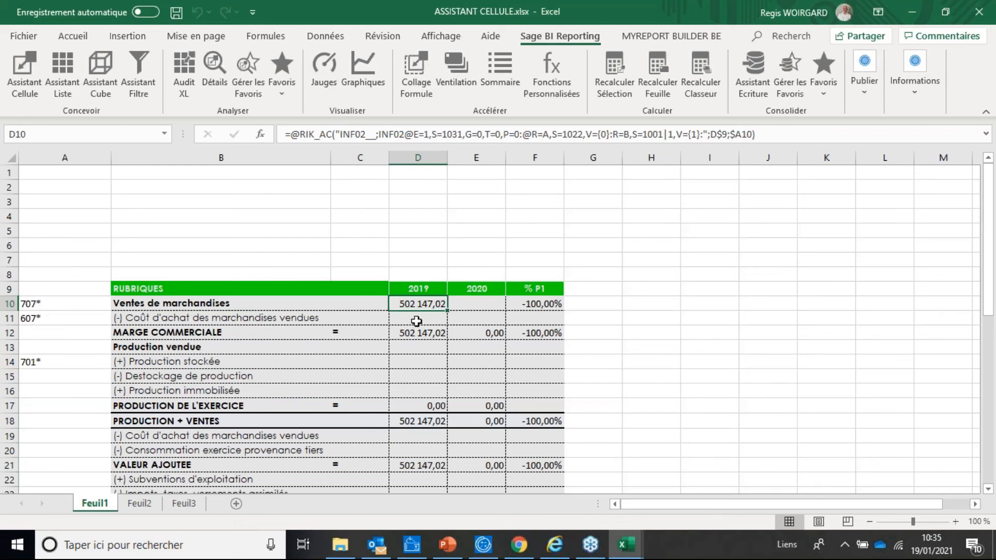
Fill the D10 formula across to the 2020 column and down to row 11, Coût d'achat des marchandises vendues
drag(447, 310, 490, 312)
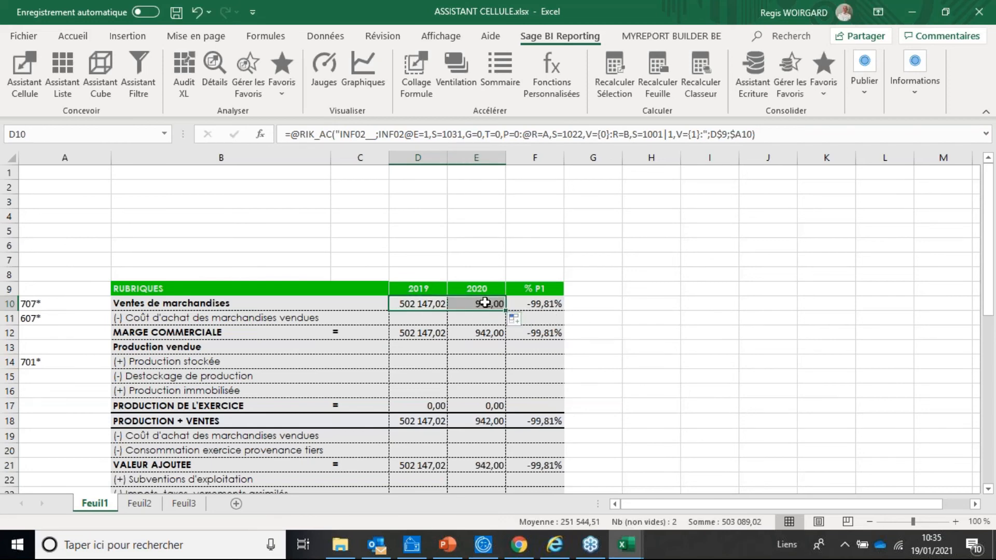
click(484, 303)
click(434, 301)
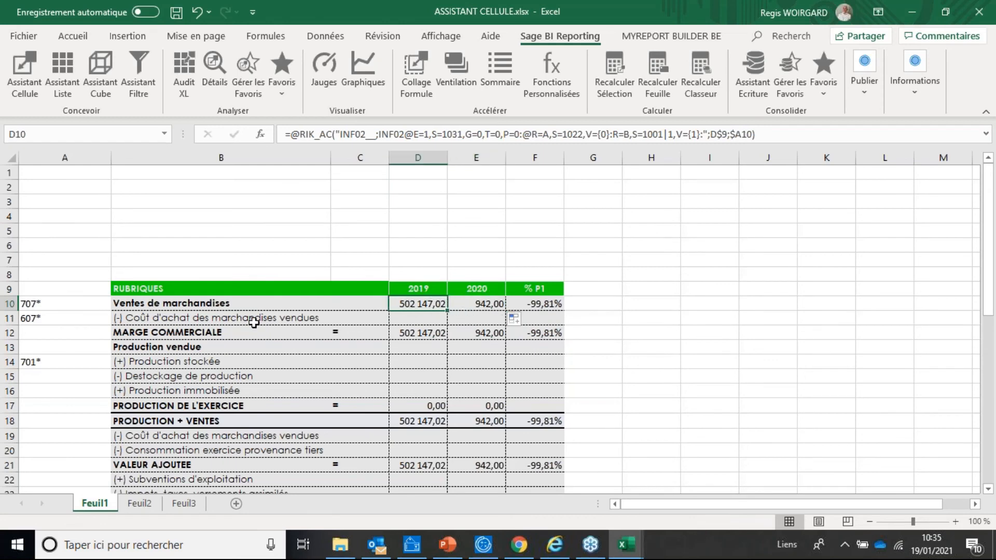
drag(447, 310, 490, 332)
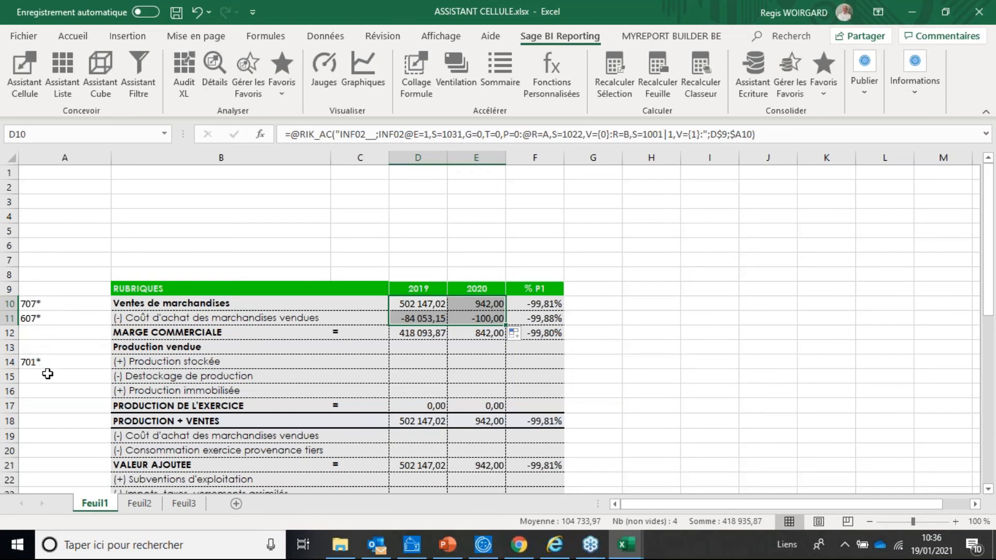
Copy the full text of the RIK_AC formula from D10
scroll(48, 371, down, 3)
scroll(48, 375, up, 2)
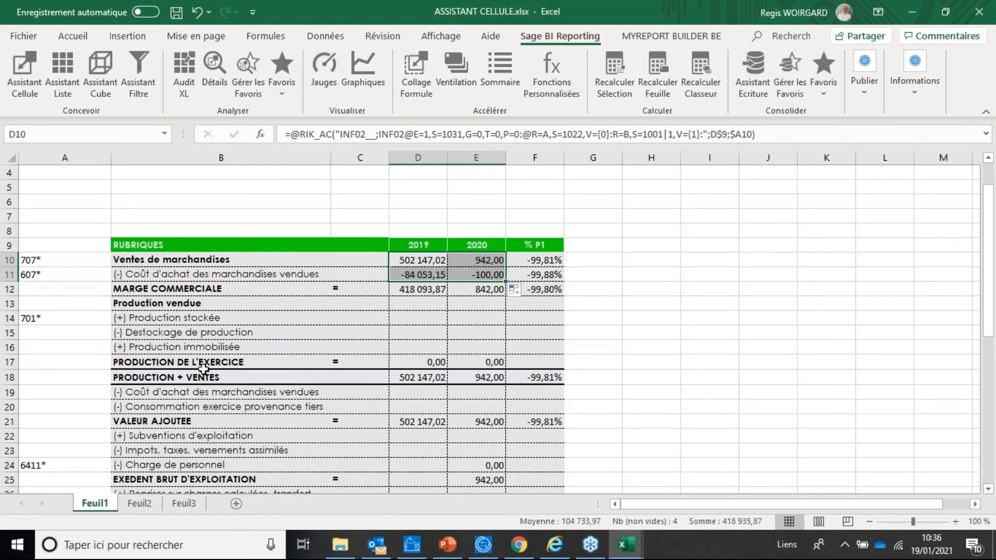
click(586, 338)
click(424, 265)
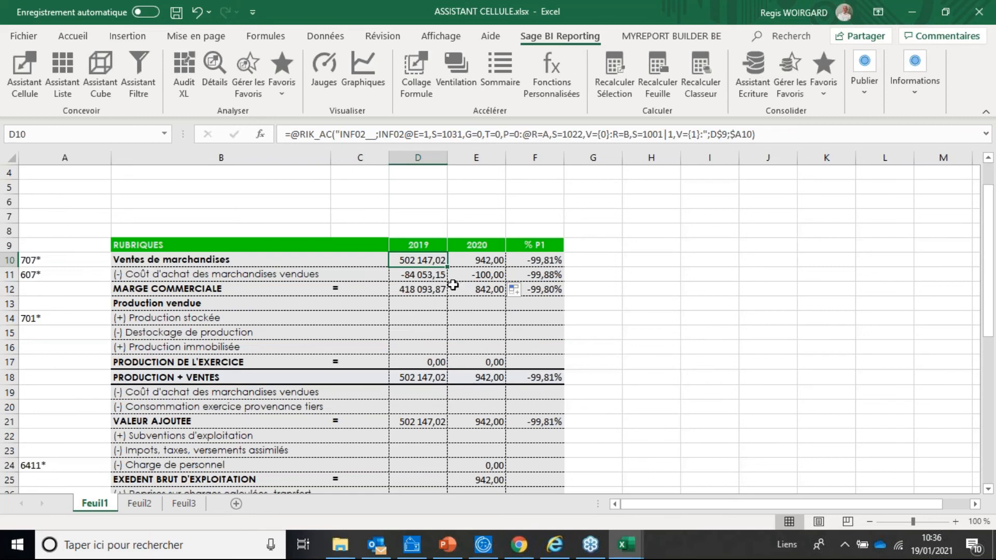
drag(778, 133, 284, 136)
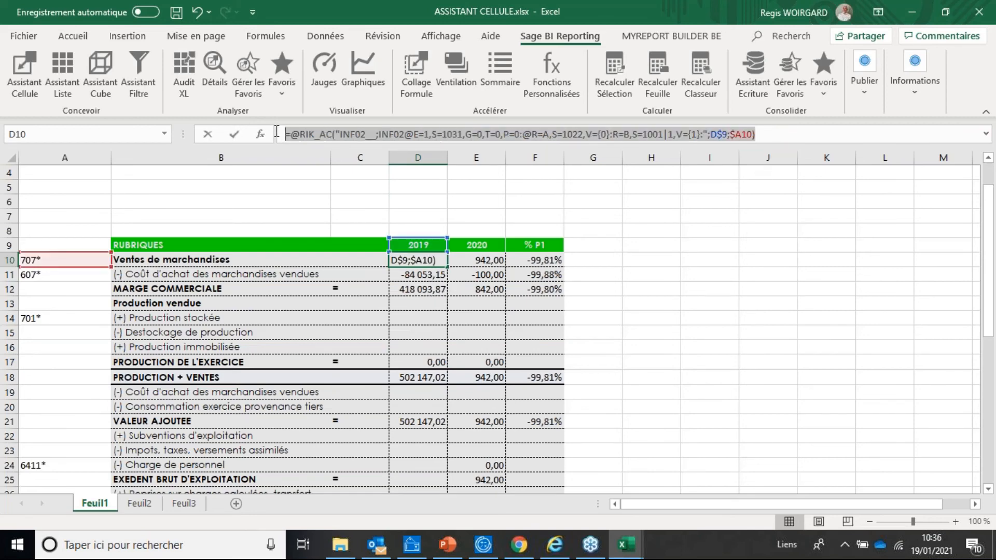
right_click(337, 135)
click(372, 167)
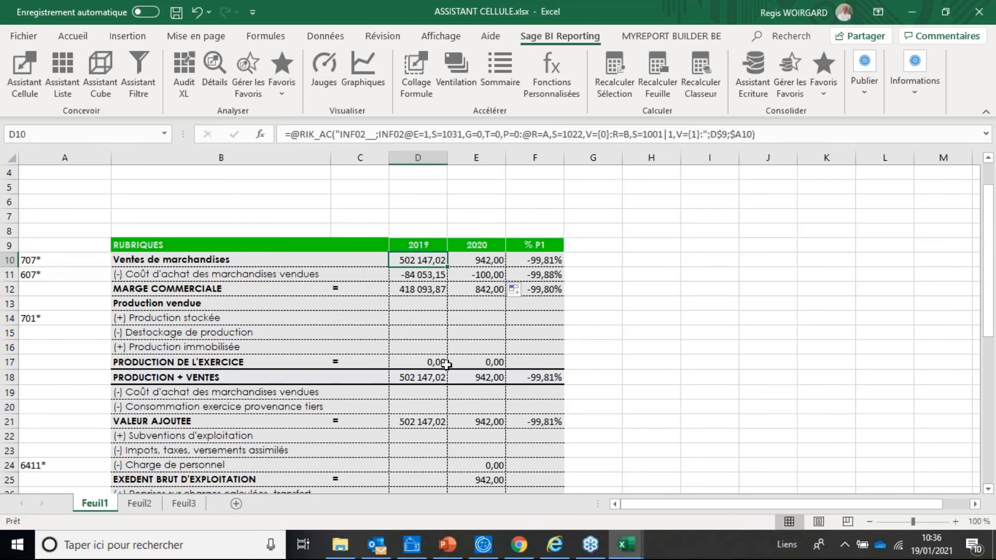
Paste the copied formula into D14 for Production stockée and change its account reference to $A14
click(408, 319)
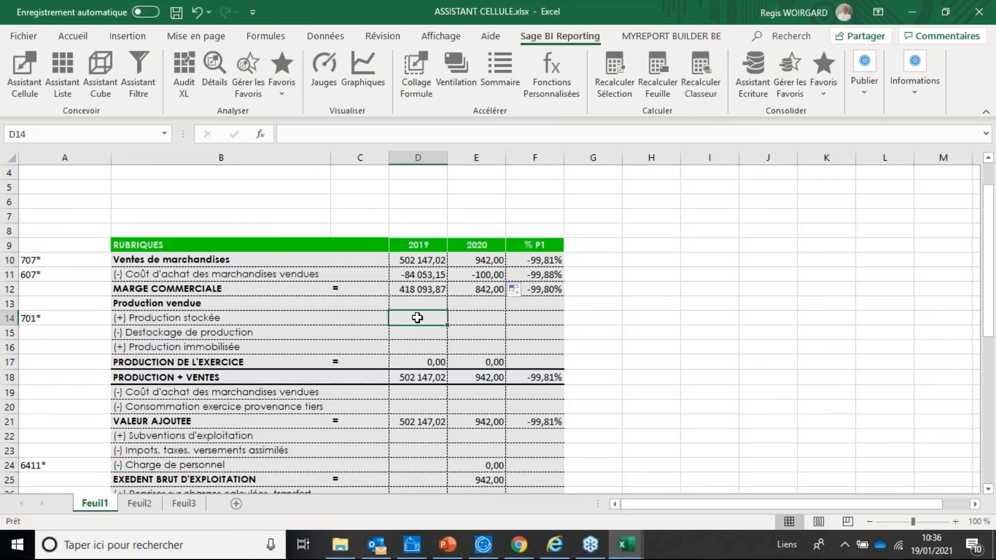
key(ctrl+v)
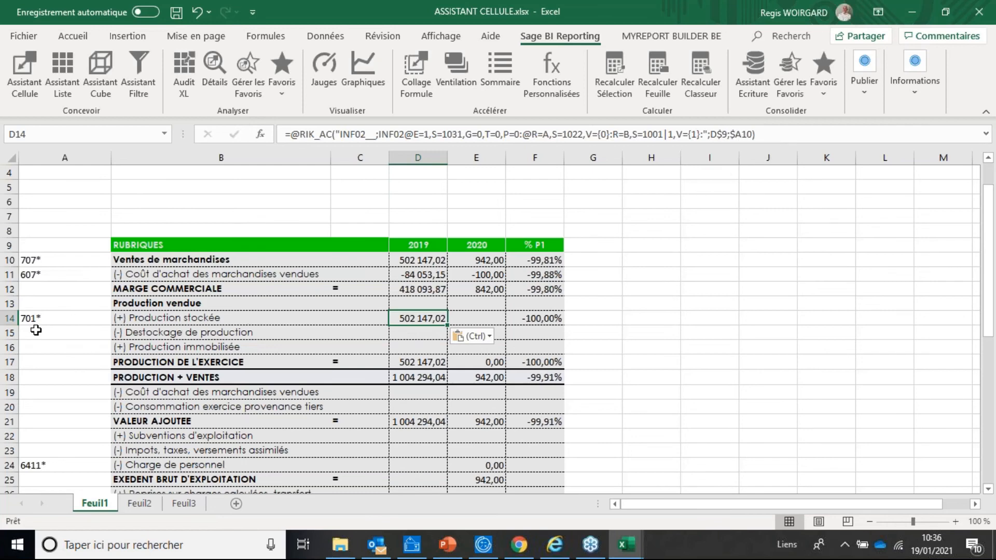
click(749, 134)
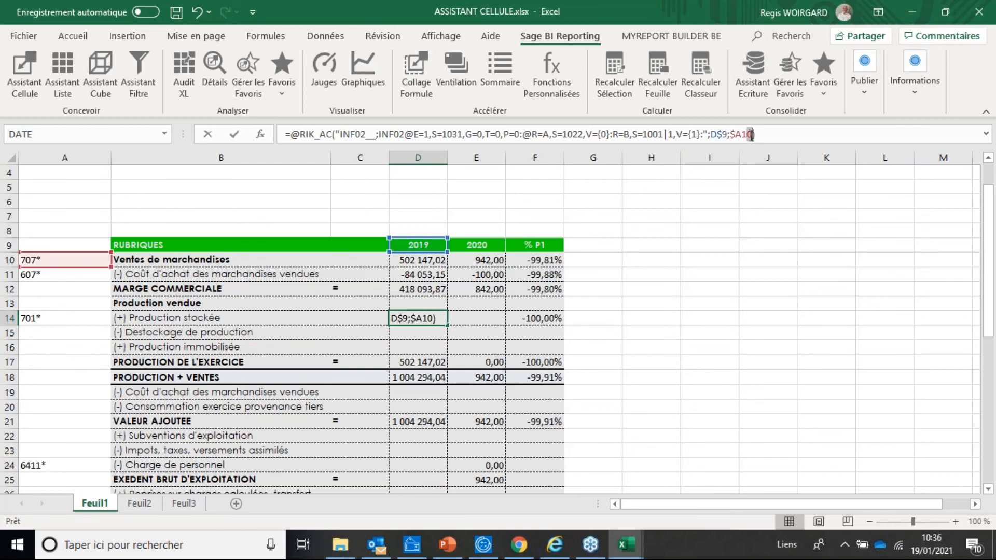
key(Down)
key(Down)
key(Down)
key(Down)
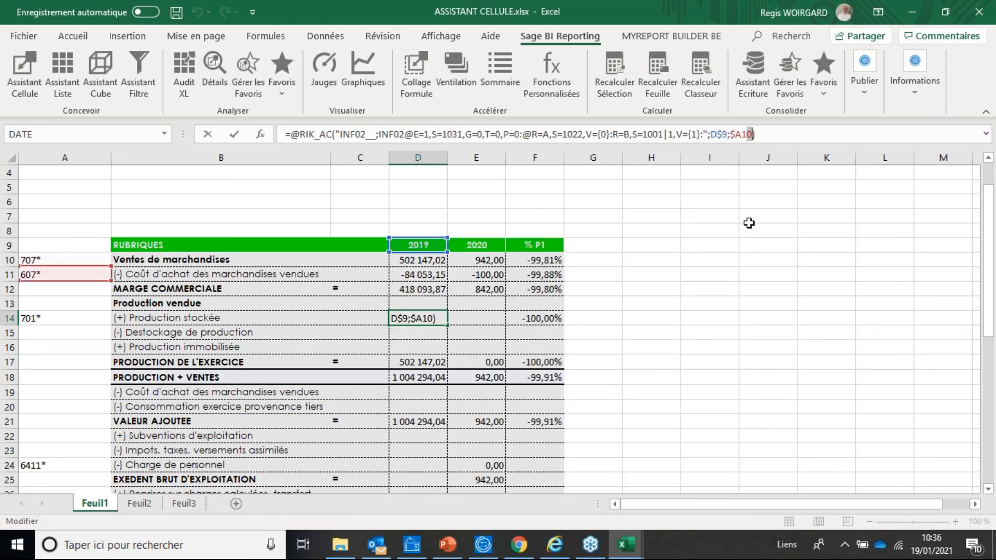
key(Return)
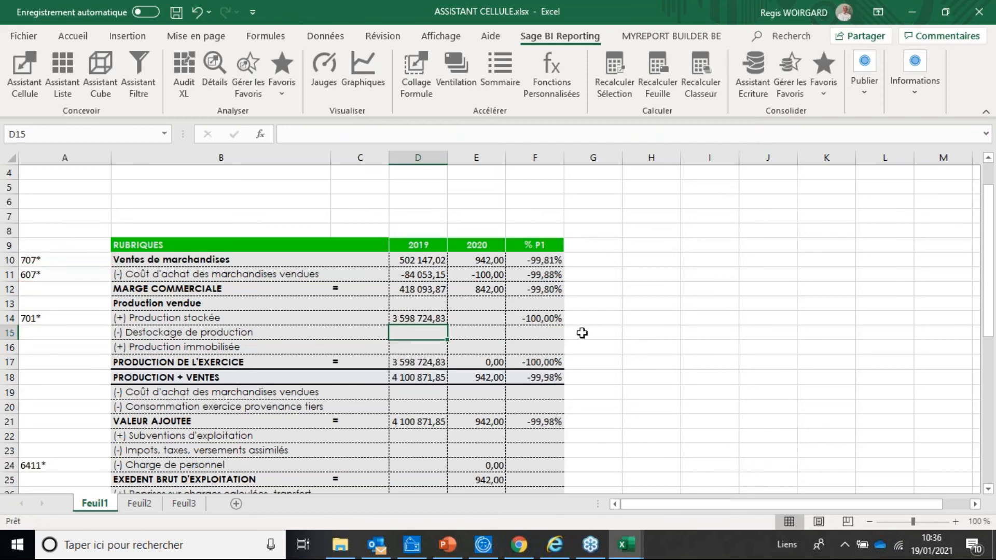
Fill the D14 formula across to the 2020 column and down column D to row 16
click(445, 322)
drag(447, 325, 450, 351)
click(443, 321)
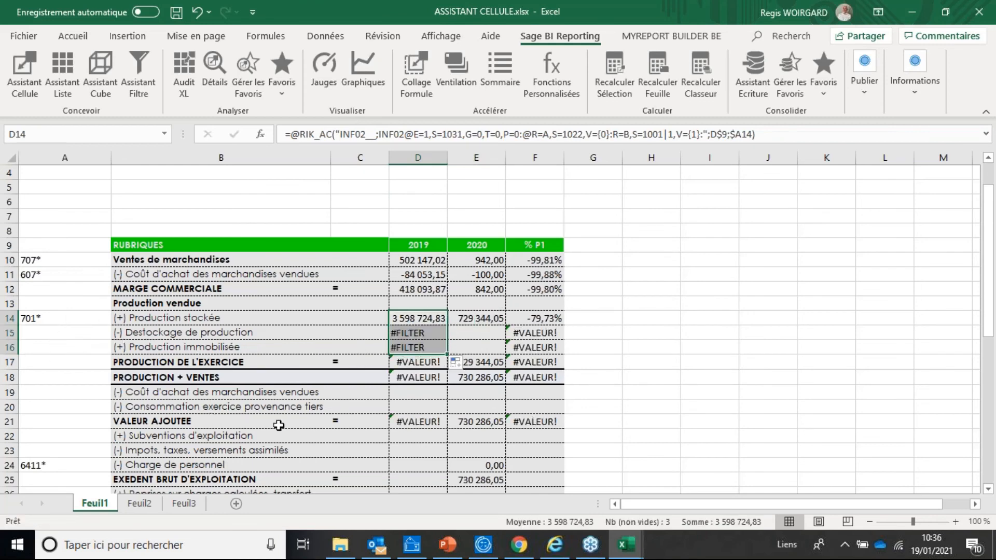
Clear the filled formulas from D15 and D16, the Destockage de production and Production immobilisée rows
click(421, 332)
key(Delete)
click(436, 346)
key(Delete)
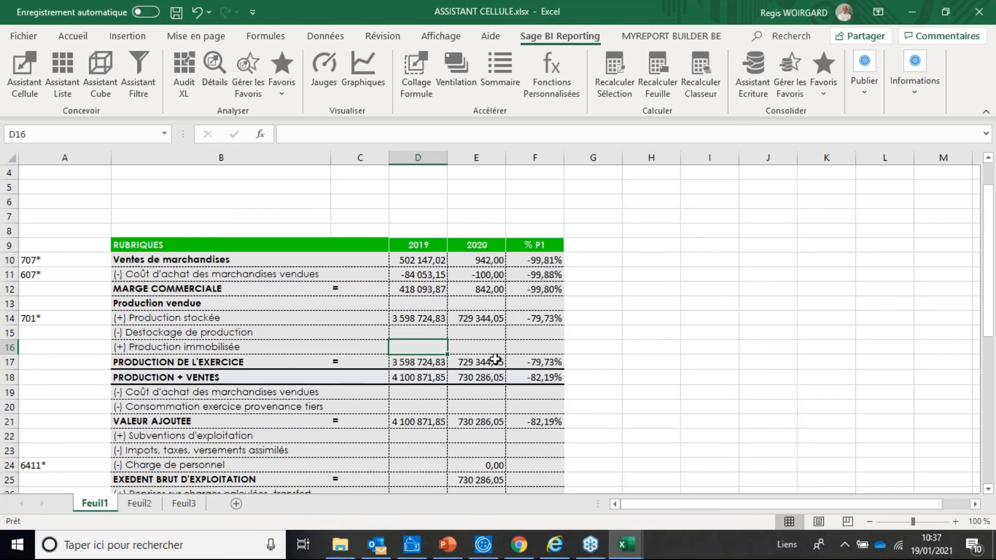
Open the detail definition for the 2019 Ventes de marchandises amount and add N° de Pièce and Libellé Ecriture as rows
click(434, 259)
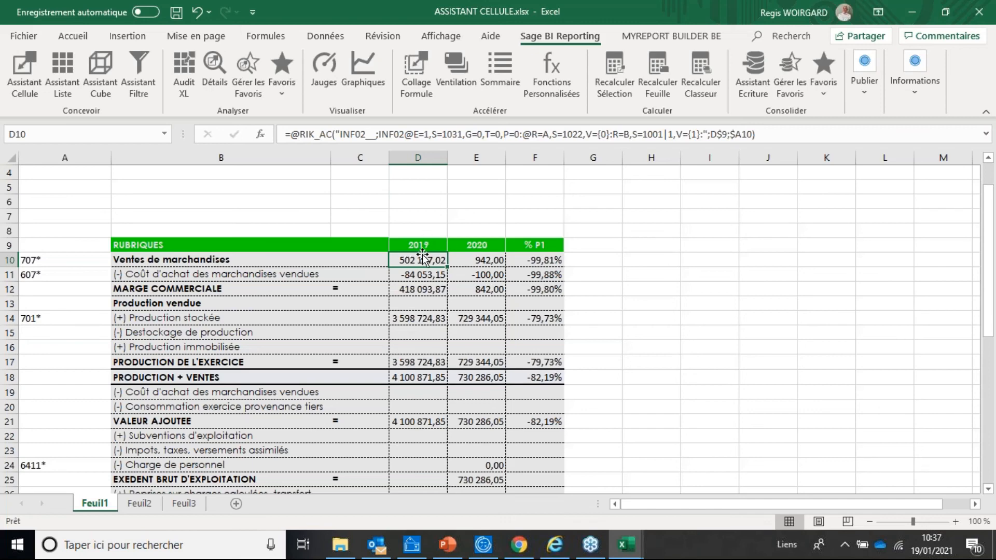
click(213, 84)
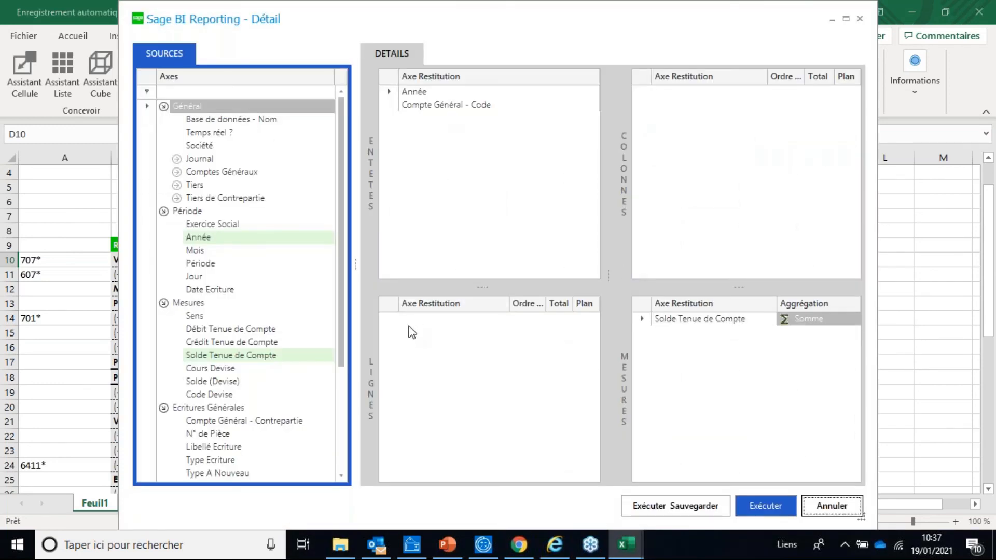
scroll(311, 368, down, 1)
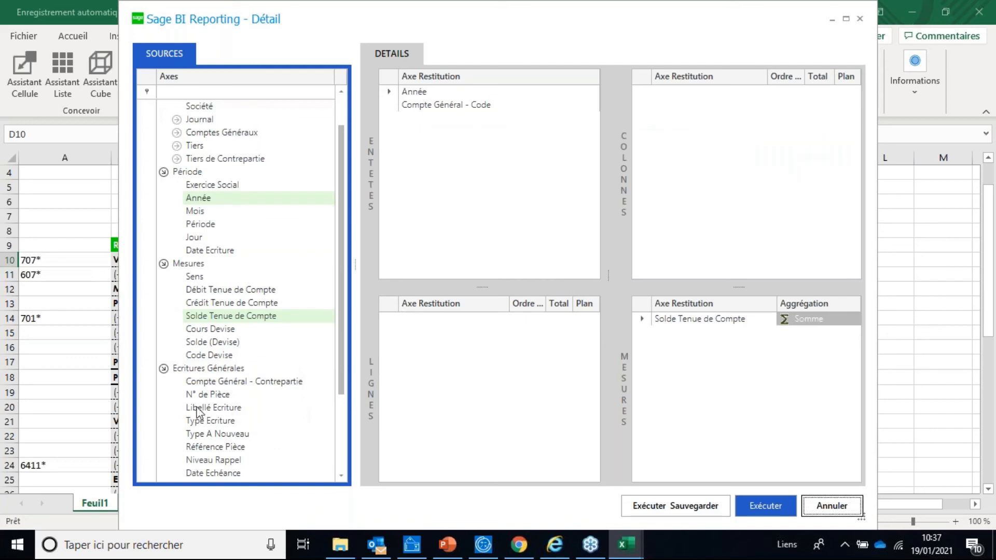
drag(197, 395, 394, 332)
drag(232, 410, 430, 358)
scroll(251, 246, up, 1)
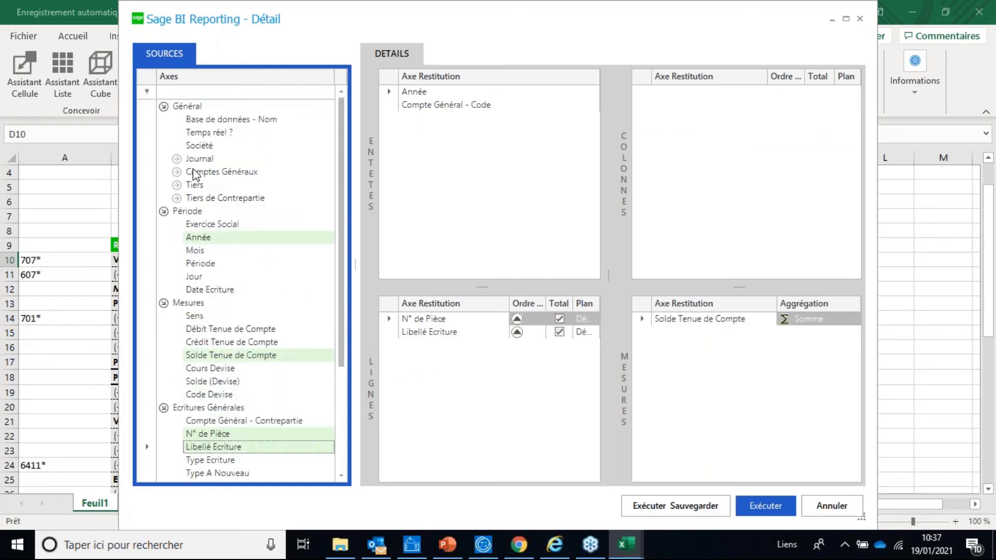
Add Journal - Code and Date Ecriture to the detail rows, placing Date Ecriture first and Journal - Code second
click(176, 158)
click(190, 171)
drag(220, 190, 424, 319)
drag(213, 355, 423, 319)
drag(416, 359, 422, 320)
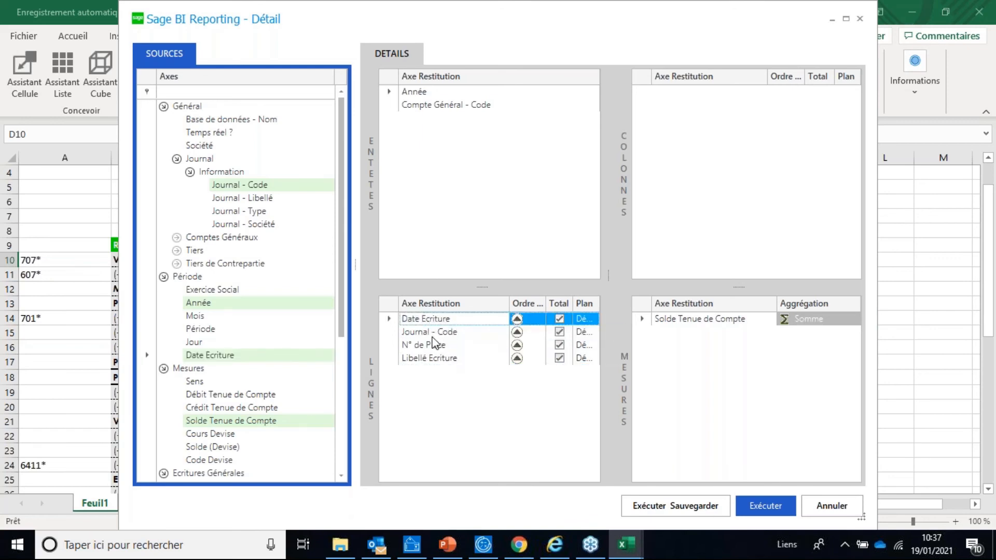
Add Débit Tenue de Compte and Crédit Tenue de Compte as detail rows, execute the detail to review the entries, and close it
scroll(270, 420, down, 3)
scroll(257, 427, down, 2)
scroll(258, 415, up, 3)
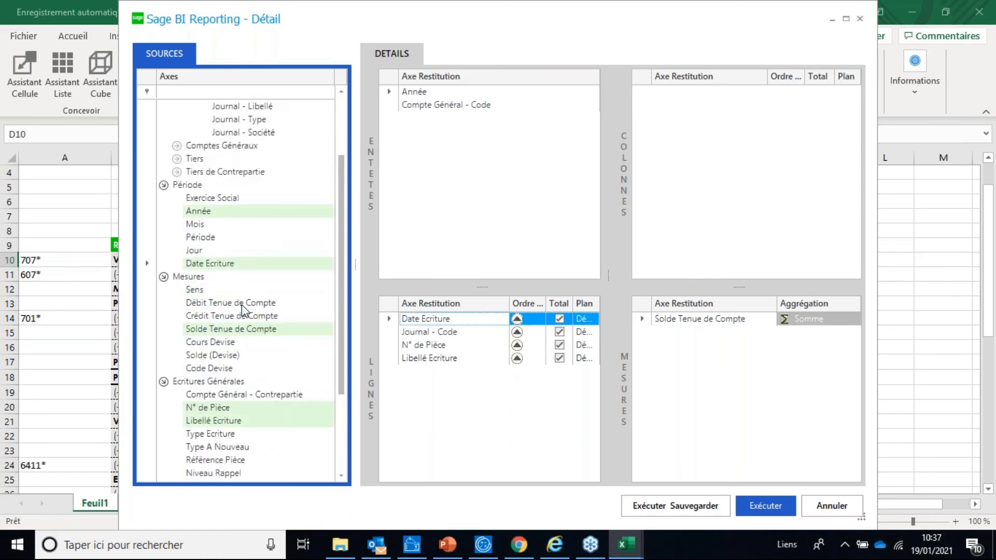
drag(246, 304, 422, 396)
drag(246, 318, 448, 422)
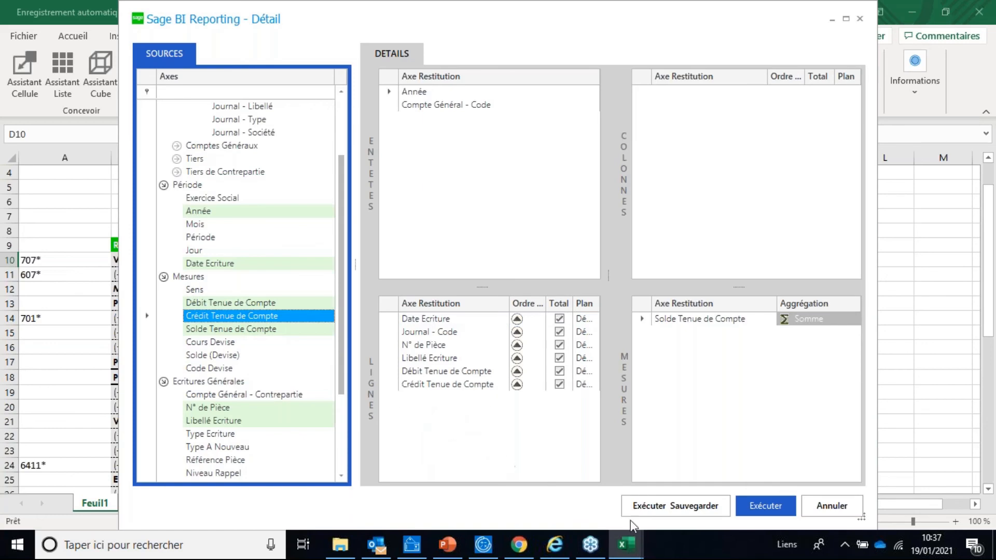
click(765, 506)
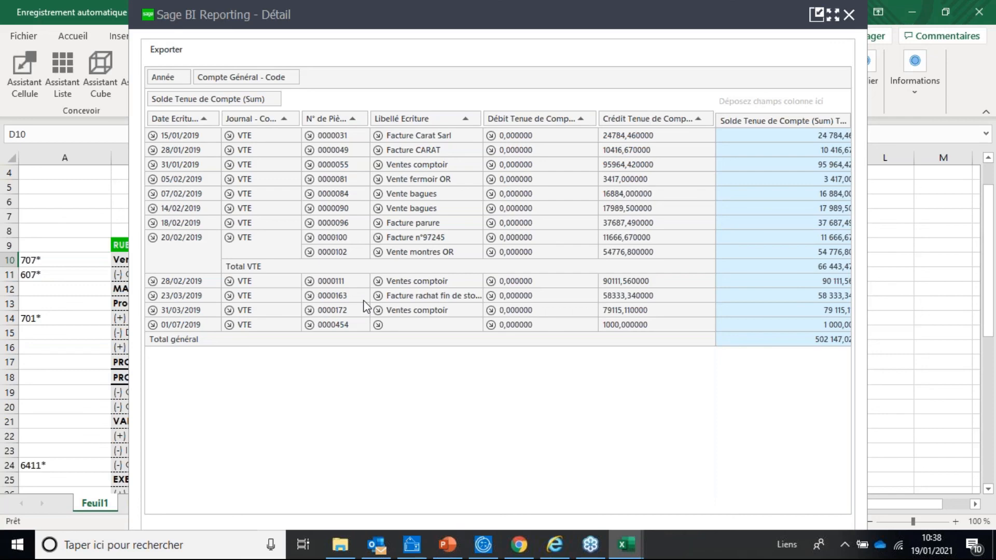
click(849, 15)
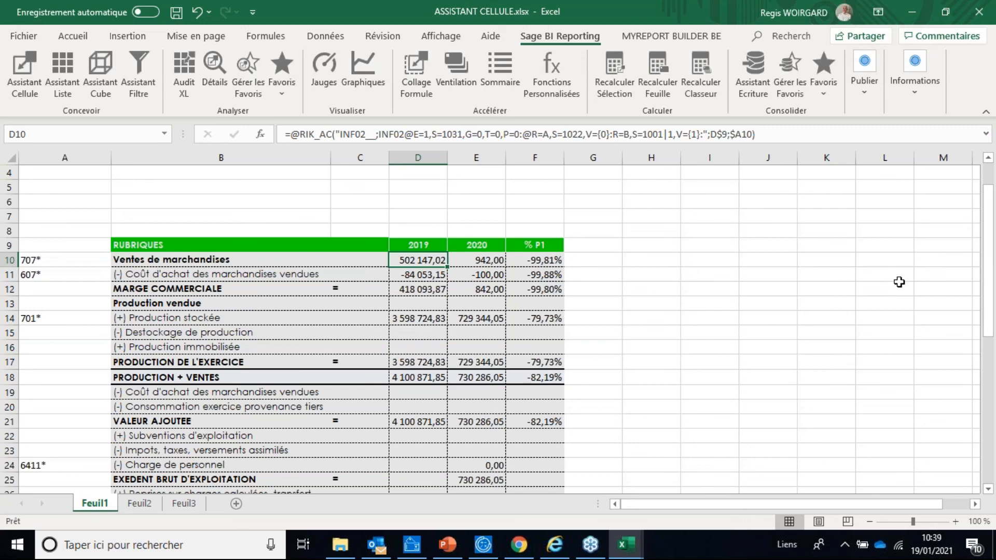
Switch to the Classeur1 workbook and show the pivot table on Feuil1
click(989, 241)
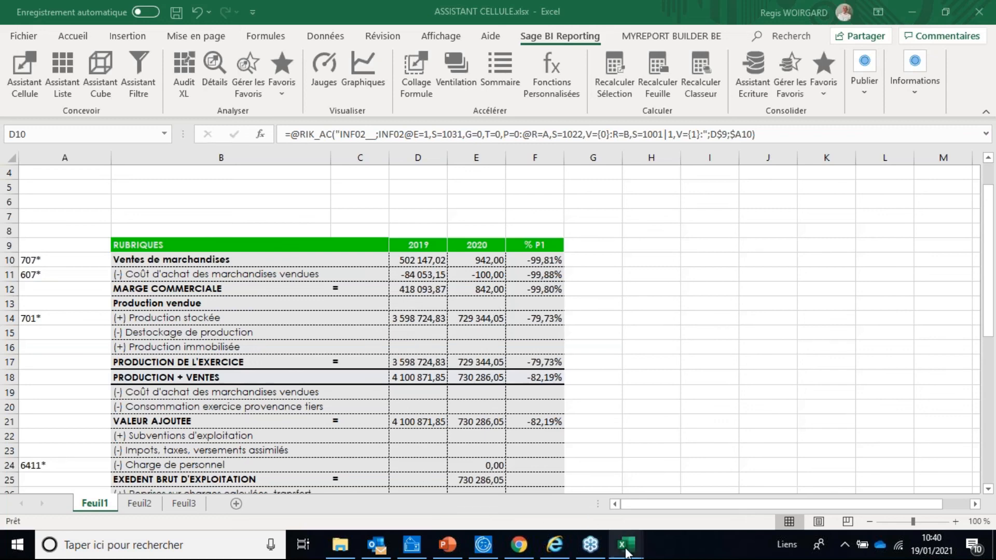
mouse_move(626, 544)
click(605, 507)
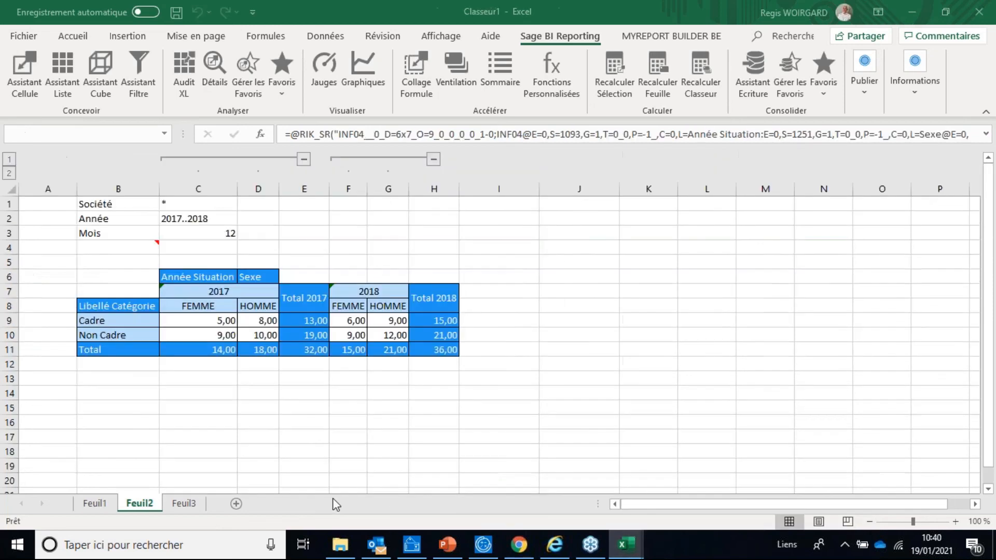
click(111, 506)
click(183, 305)
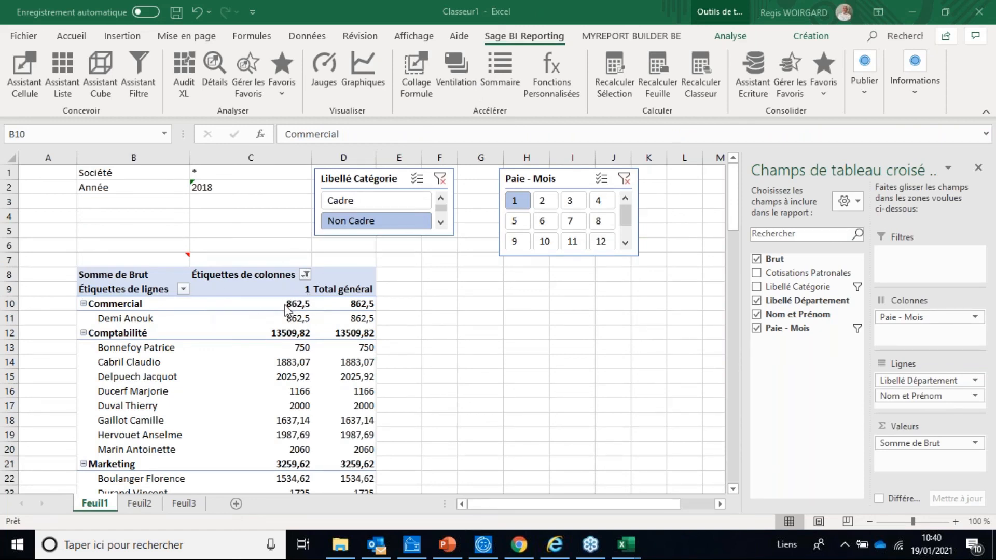
key(F2)
Open the list assistant behind cell B7 to review its filters and output fields, and cancel without changes
click(165, 258)
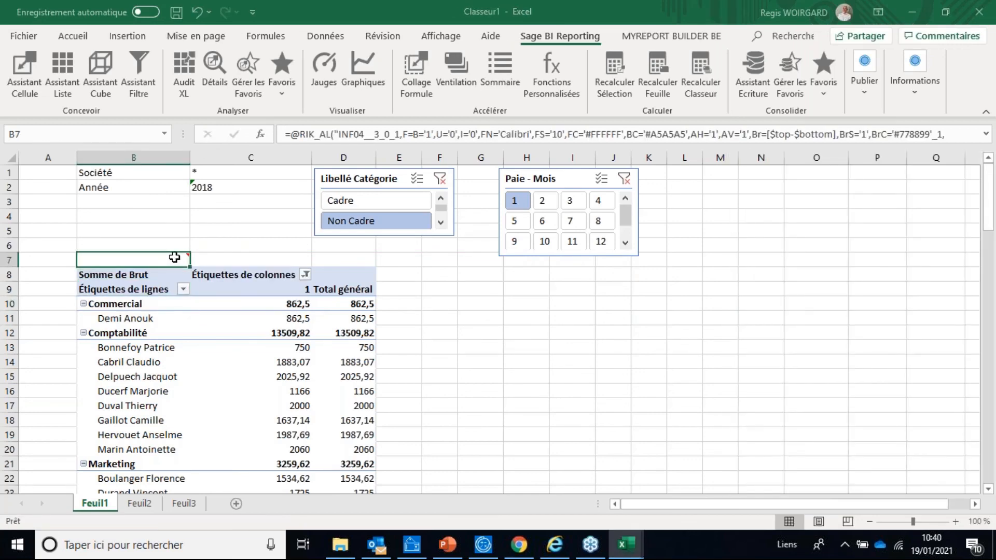
double_click(175, 257)
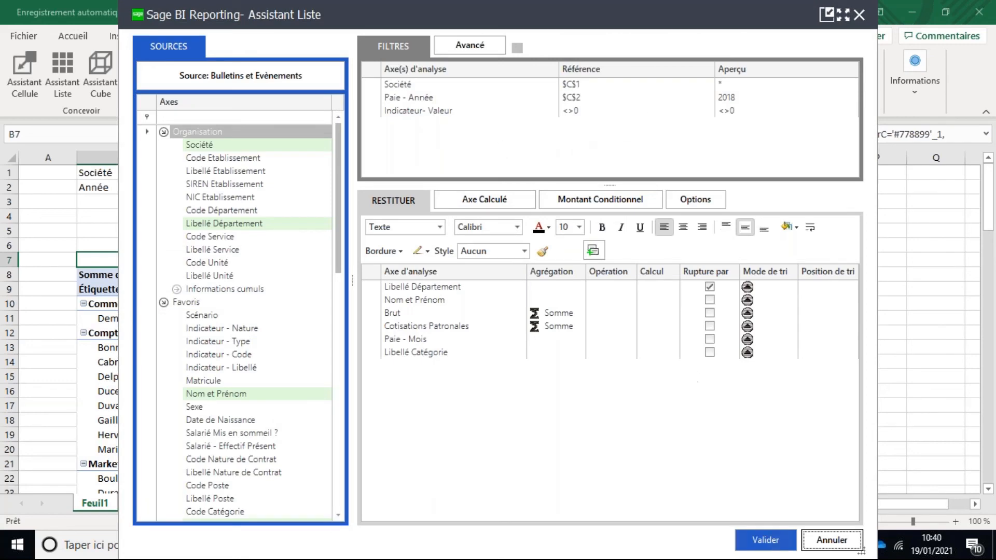
click(831, 540)
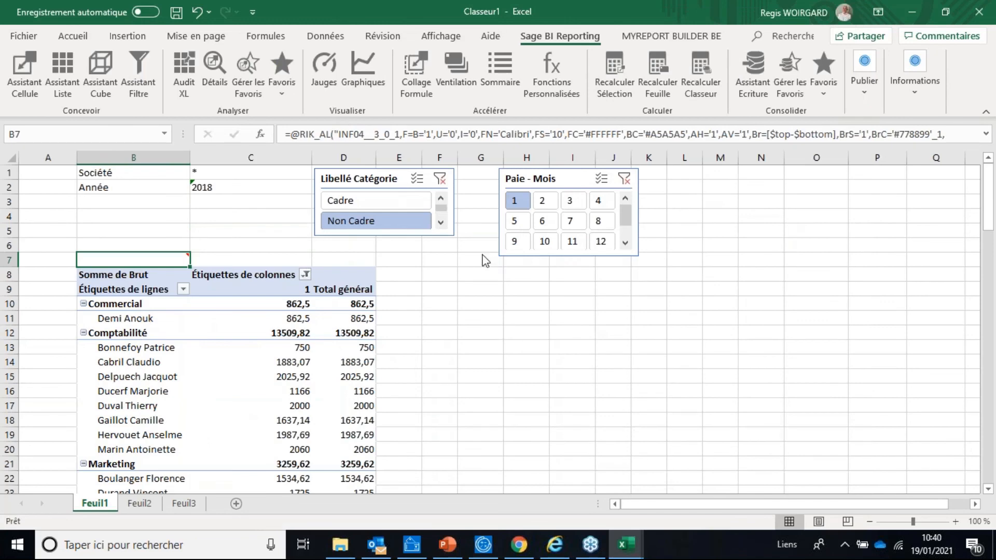